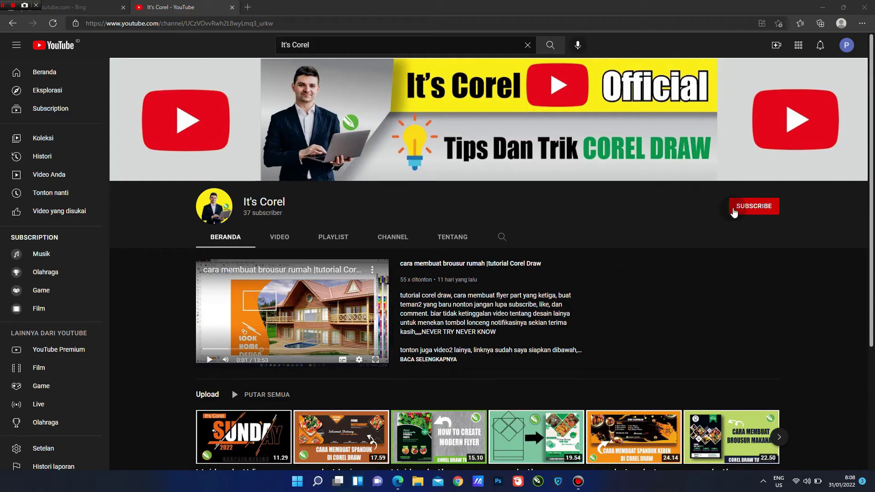
- Subscribe to the It's Corel channel and set its notifications to all (Semua)
click(735, 211)
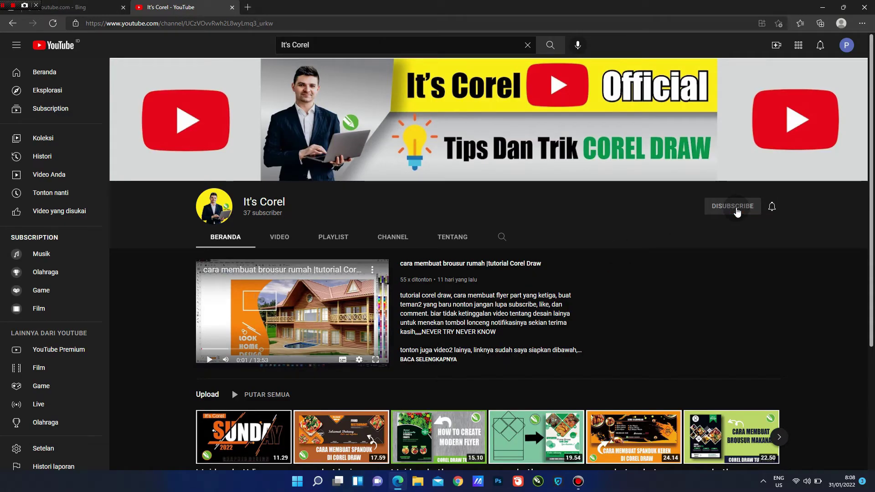
click(772, 207)
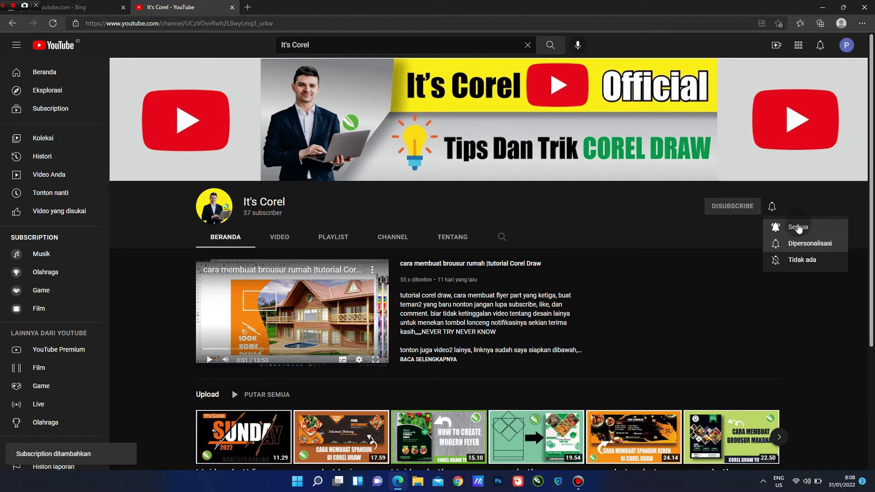
click(798, 227)
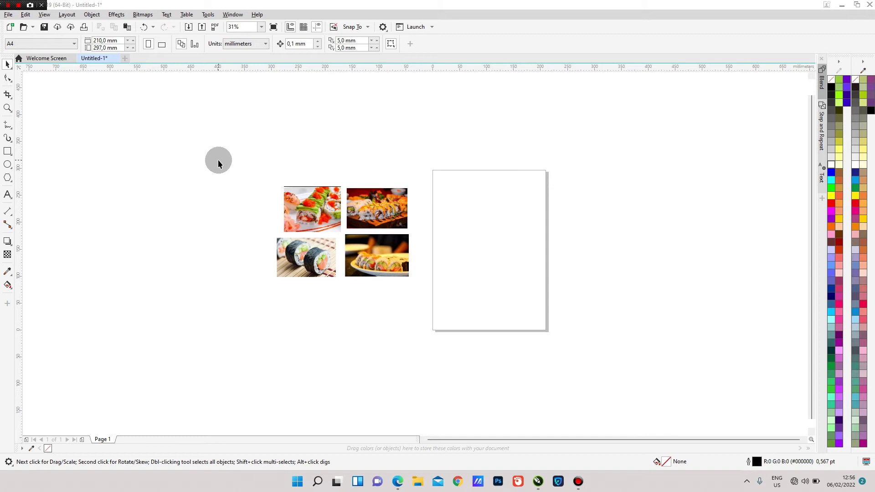
- Move the four sushi photos slightly right and down, closer to the page
drag(218, 162, 460, 288)
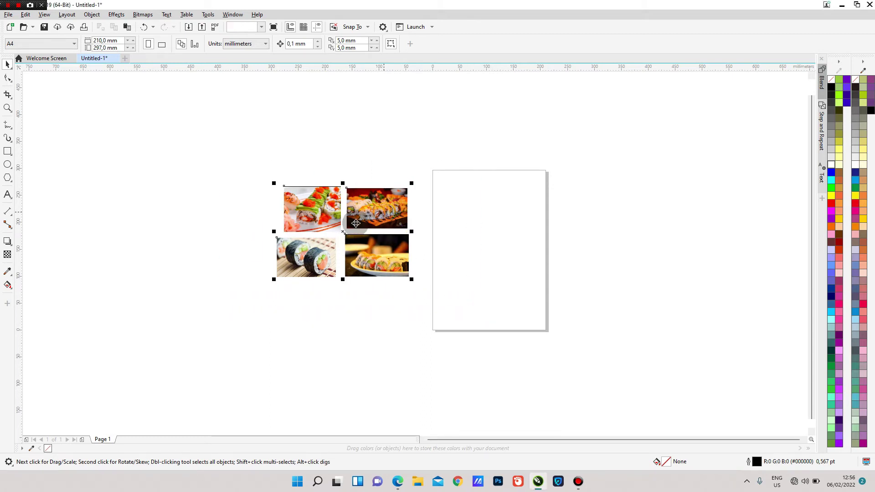
drag(382, 204, 391, 207)
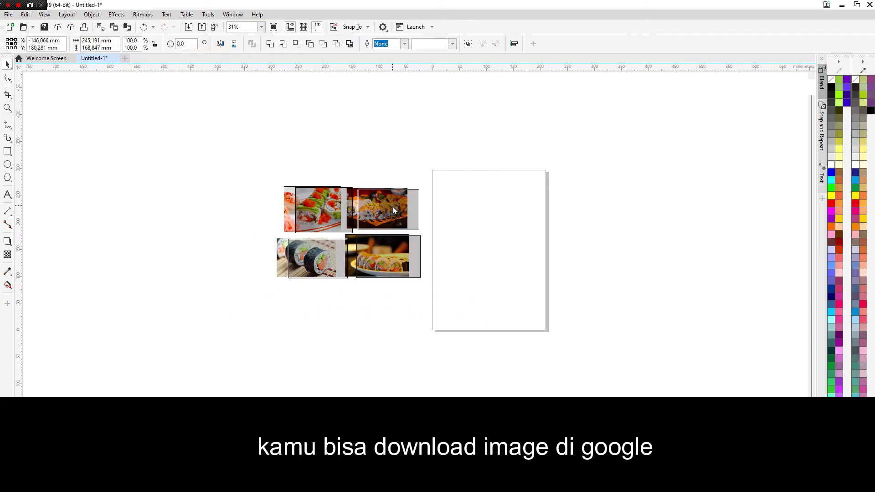
click(63, 100)
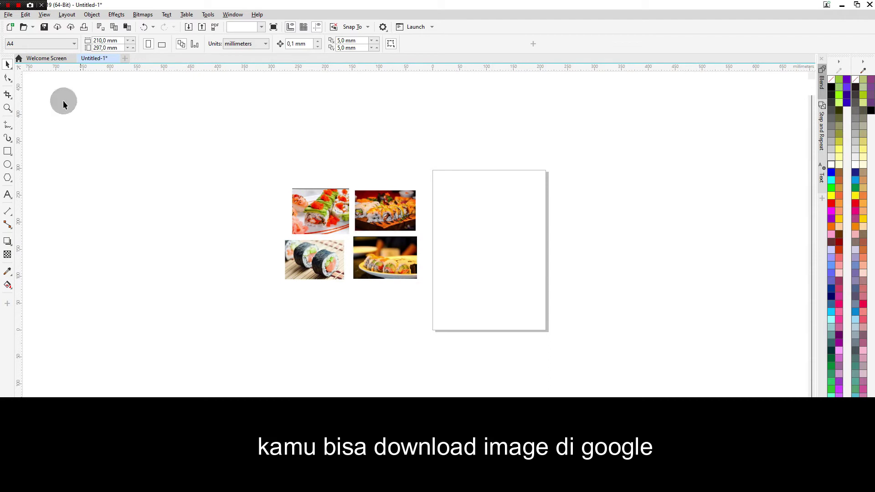
- Keep the page size at A4 and switch to the Pen tool
click(61, 43)
click(26, 56)
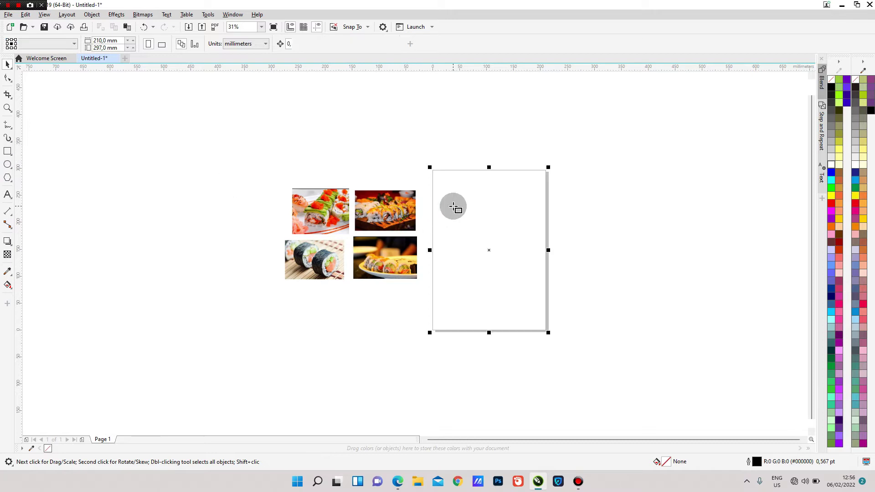
click(8, 66)
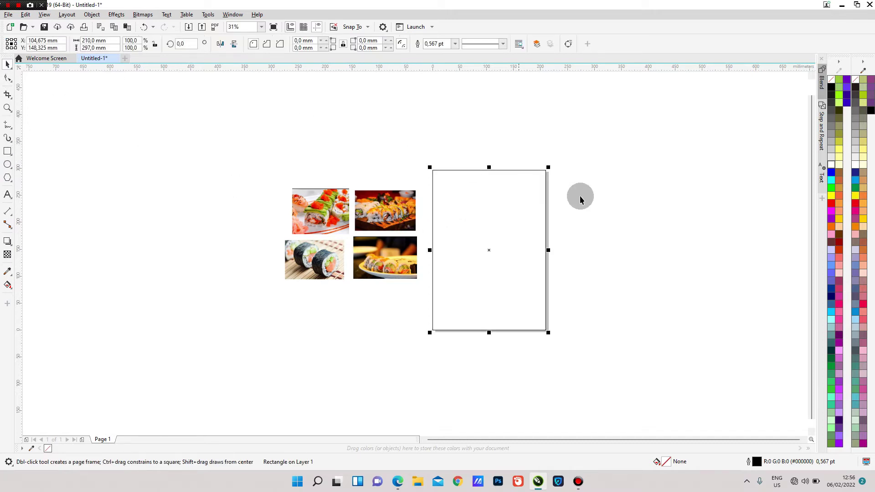
click(581, 214)
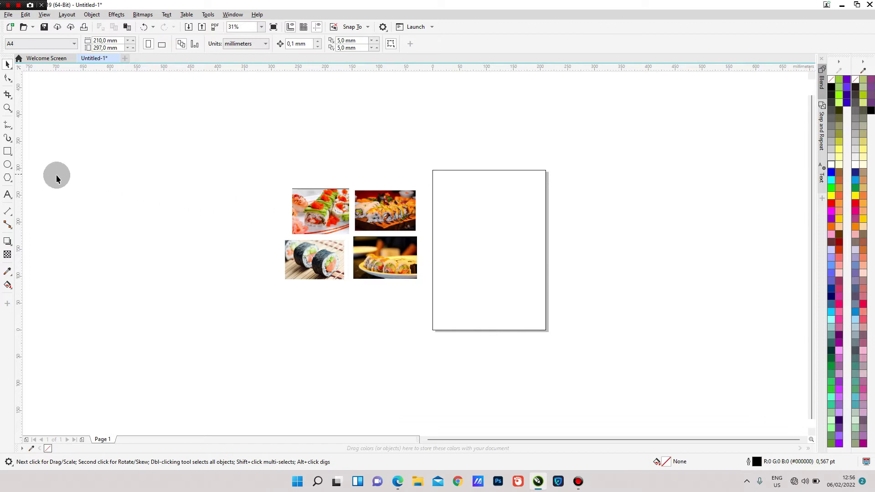
click(12, 132)
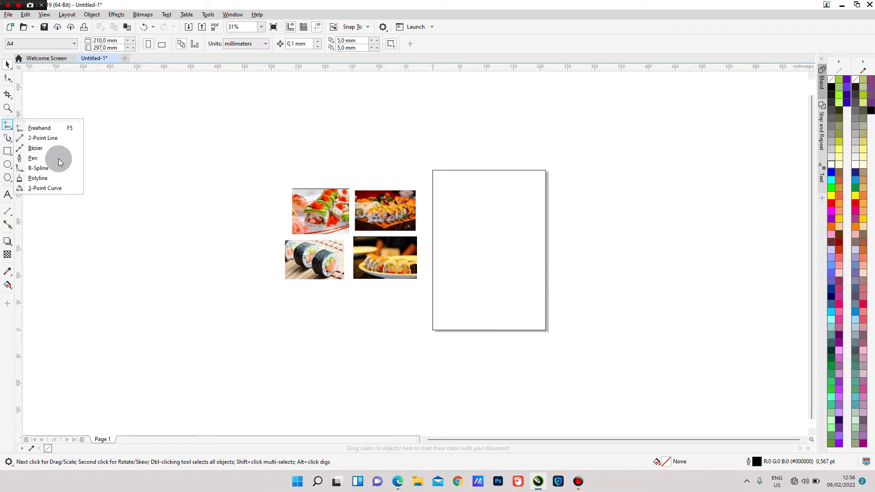
click(51, 158)
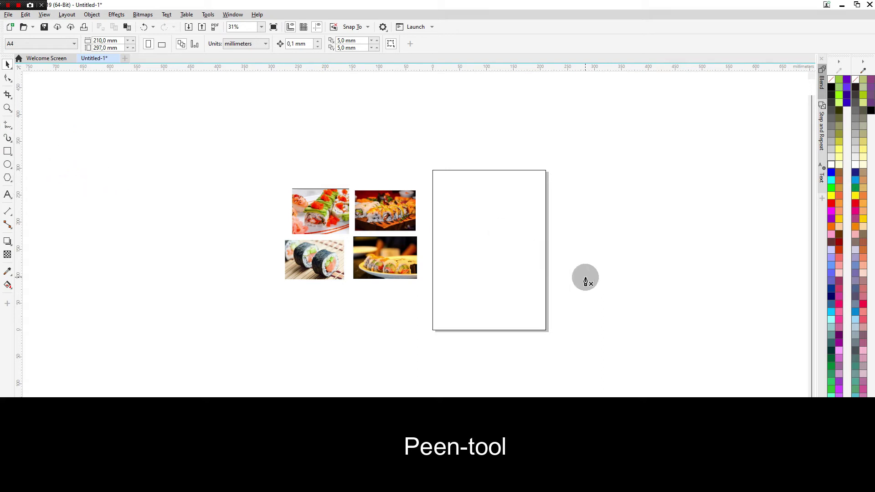
- Draw a closed four-node shape, about 280 × 172 mm, over the page's lower right
scroll(563, 268, up, 1)
scroll(550, 246, down, 1)
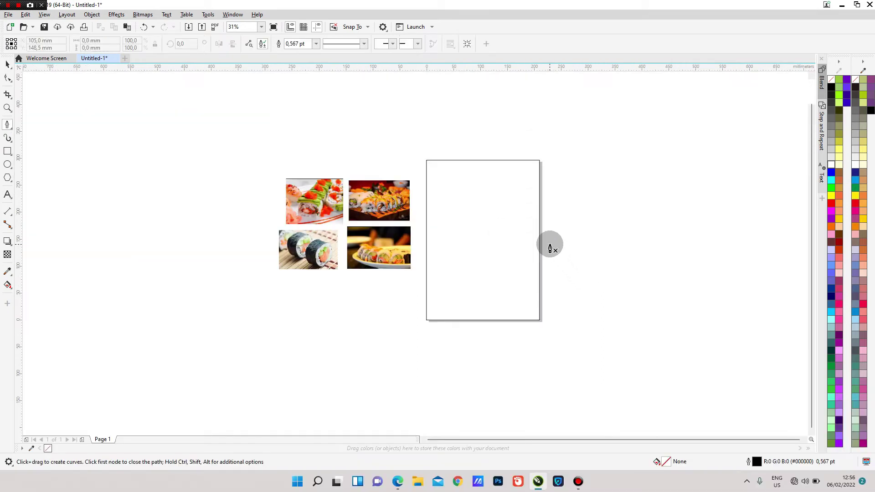
click(549, 244)
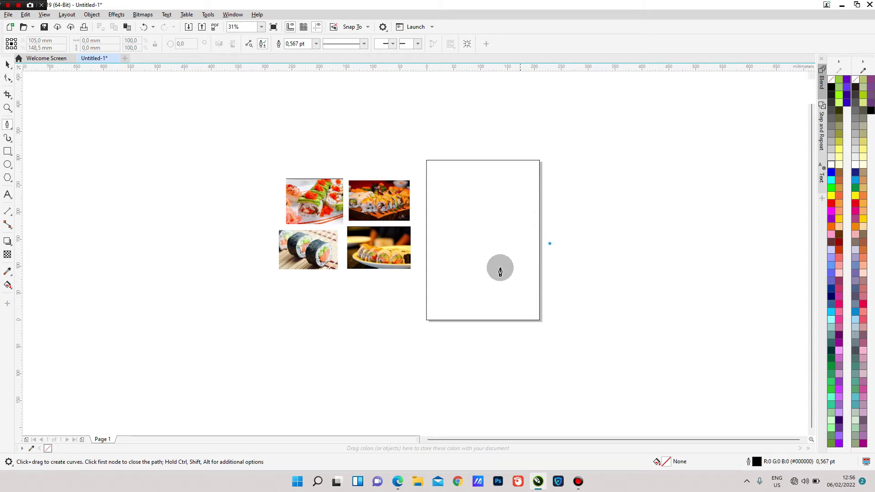
click(410, 312)
click(414, 336)
click(560, 336)
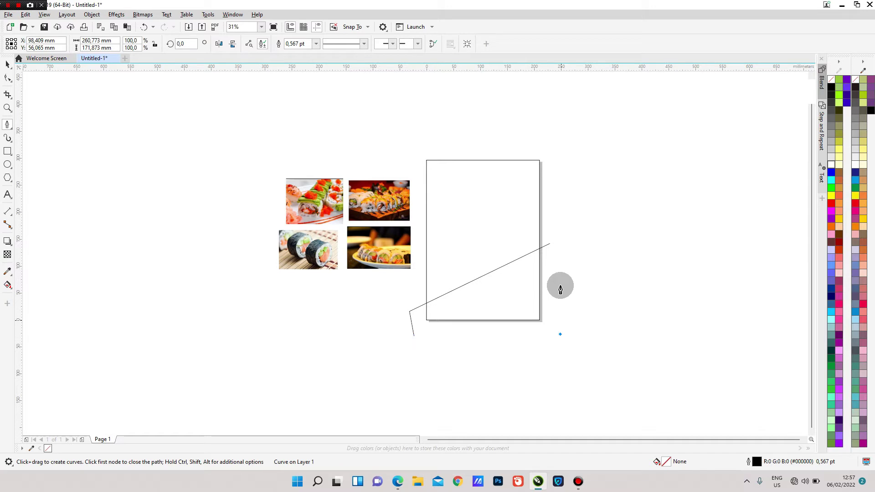
click(549, 244)
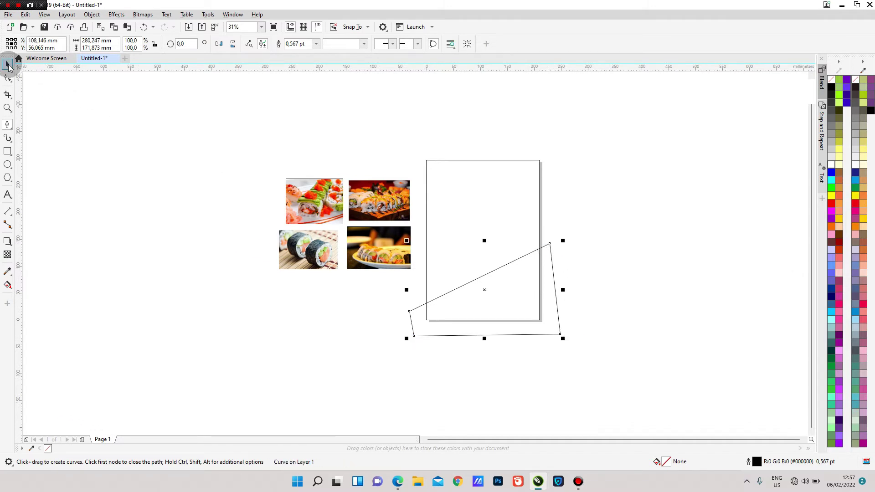
click(554, 262)
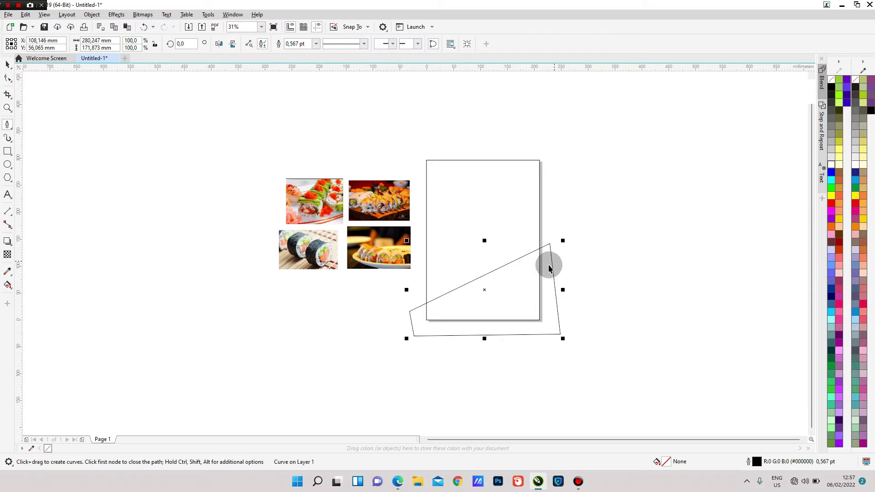
key(space)
scroll(522, 274, up, 4)
scroll(523, 274, down, 4)
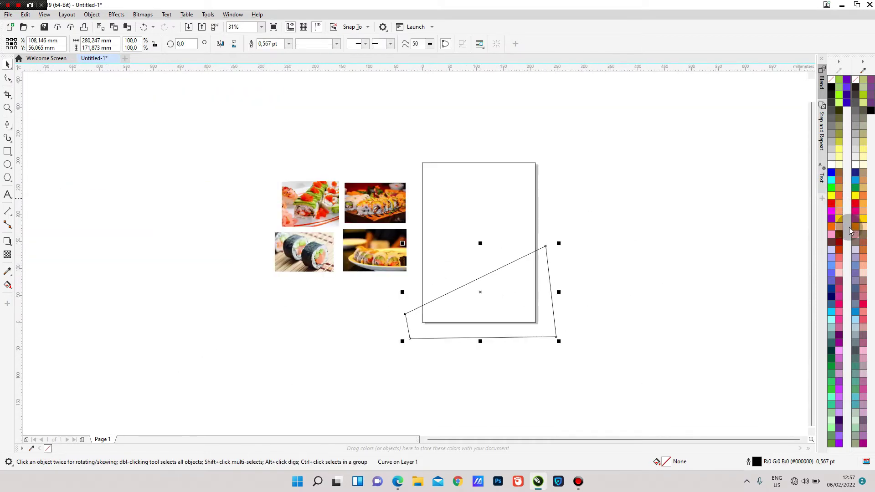
- Fill the four-sided shape with dark brick red (C:34 M:90 Y:100 K:2) using Color viewers
click(856, 230)
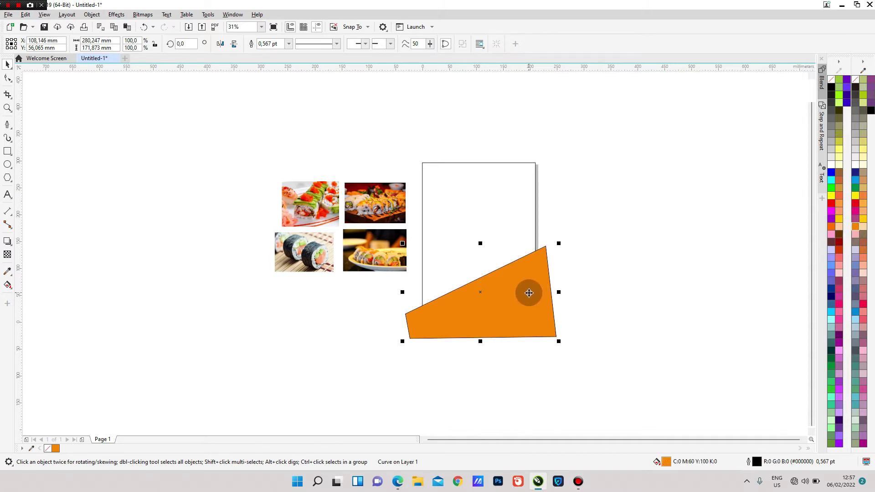
double_click(667, 463)
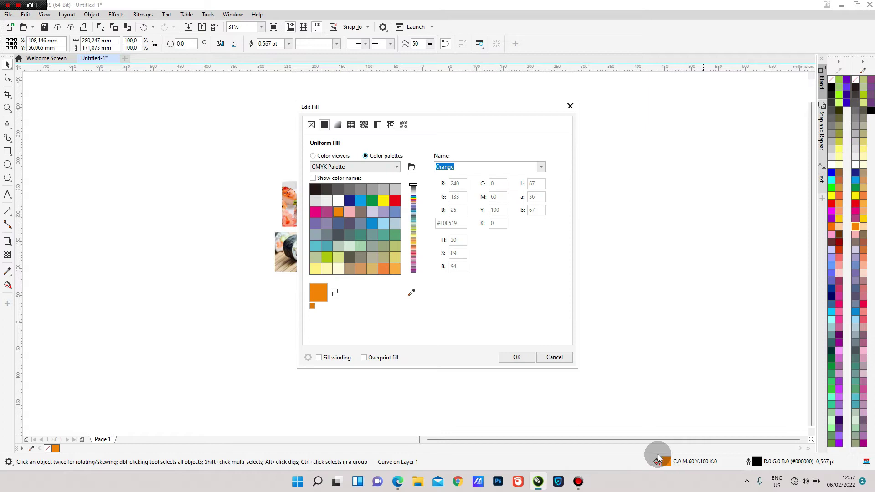
click(313, 157)
mouse_move(401, 187)
mouse_down()
mouse_move(410, 209)
mouse_move(393, 207)
mouse_up()
drag(319, 286, 319, 286)
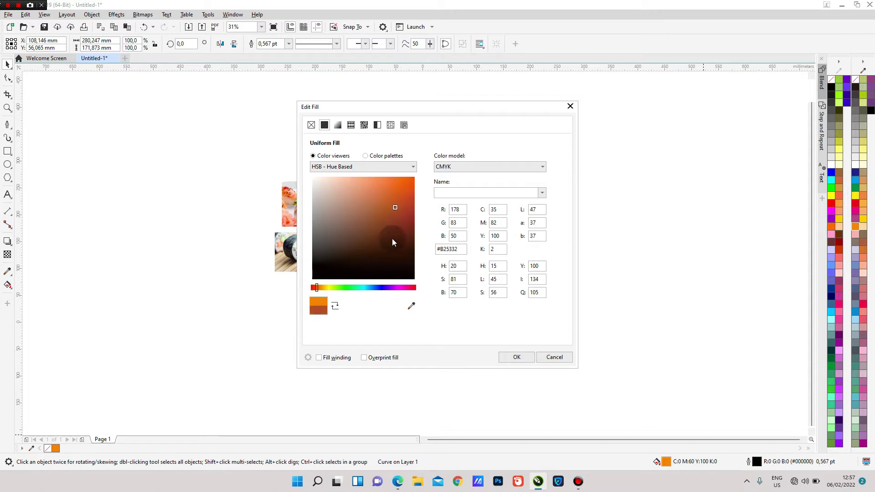
drag(401, 208, 411, 207)
click(521, 359)
- Deselect and reselect the red shape while checking it on the page
click(584, 275)
click(520, 309)
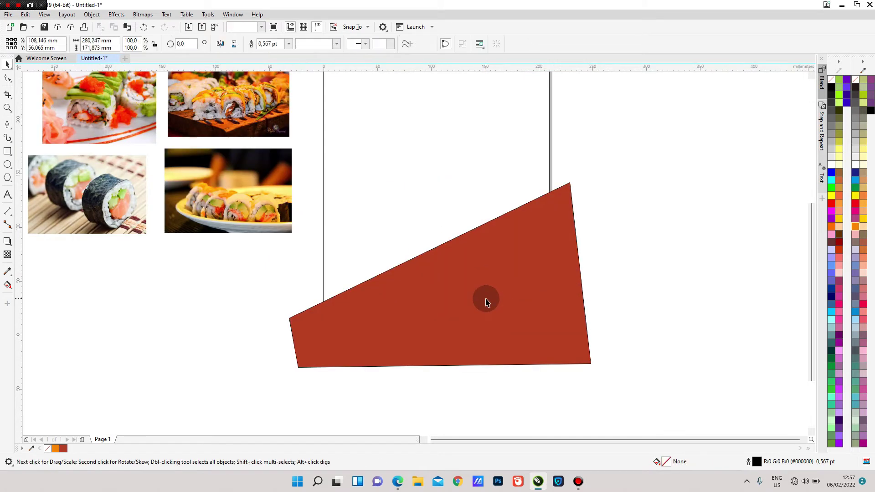
scroll(486, 299, down, 1)
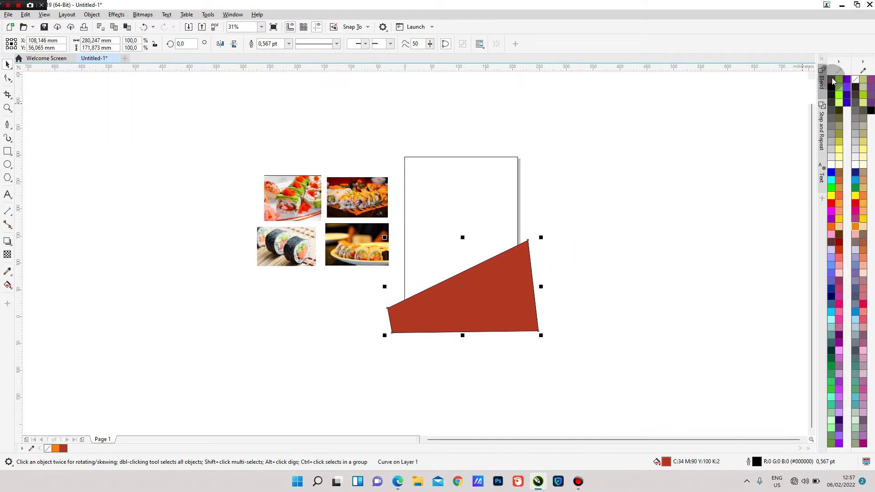
click(554, 264)
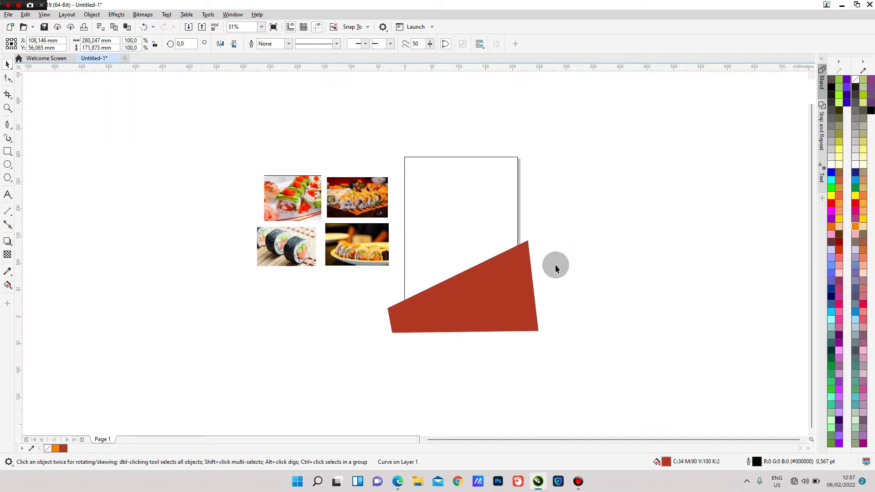
scroll(504, 267, up, 1)
click(491, 273)
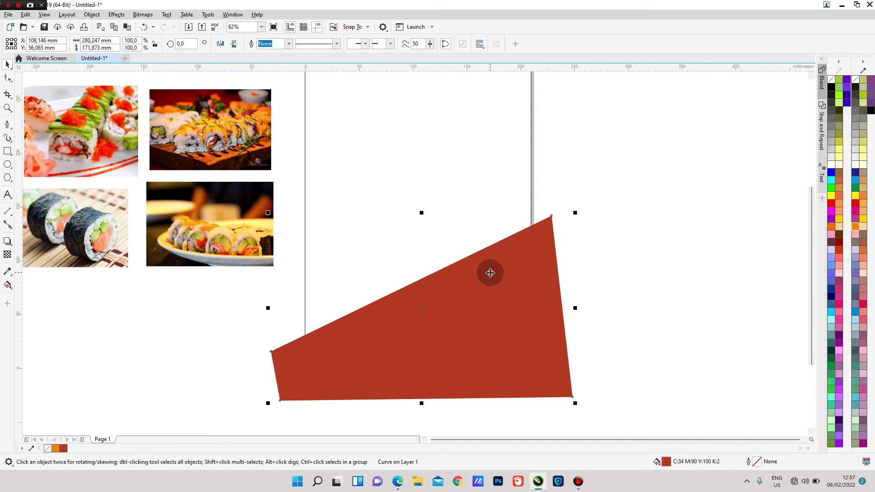
- Curve the red shape's top edge with an envelope, raising its top-right peak
right_click(490, 273)
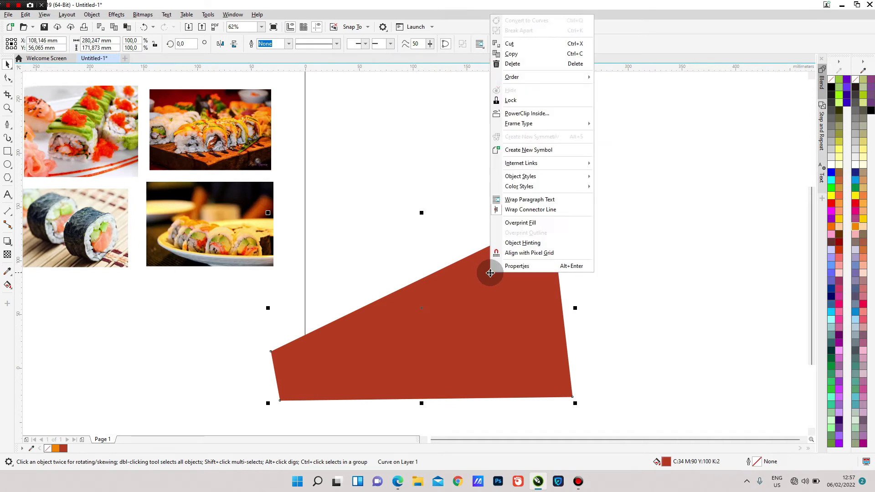
click(465, 289)
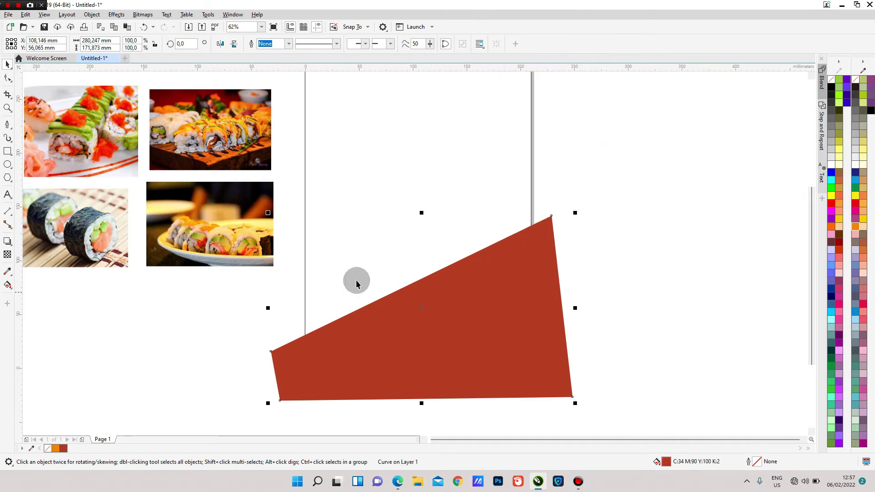
click(12, 246)
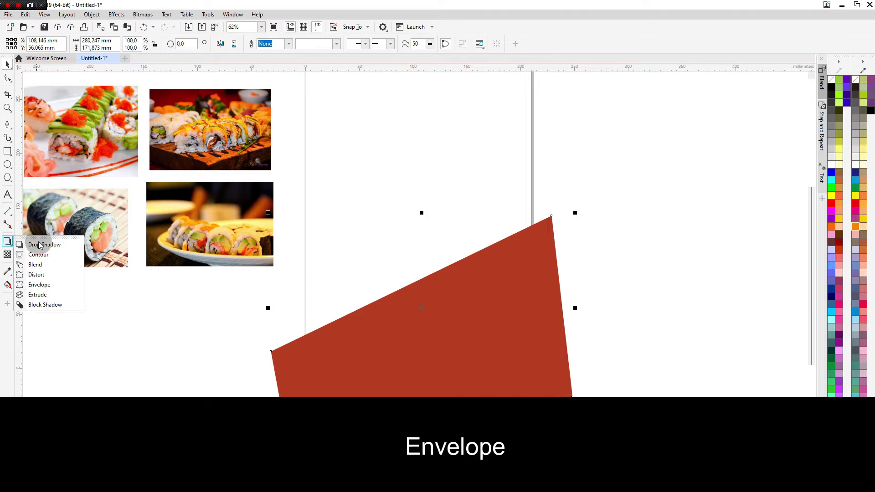
click(39, 284)
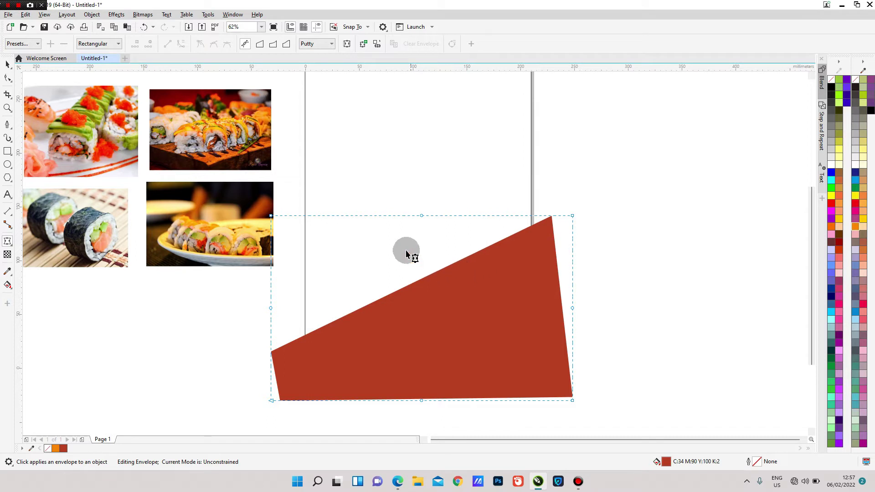
drag(420, 216, 421, 256)
drag(572, 217, 570, 197)
click(8, 65)
- PowerClip the red shape inside the A4 page rectangle
scroll(302, 237, down, 2)
click(398, 269)
right_click(399, 259)
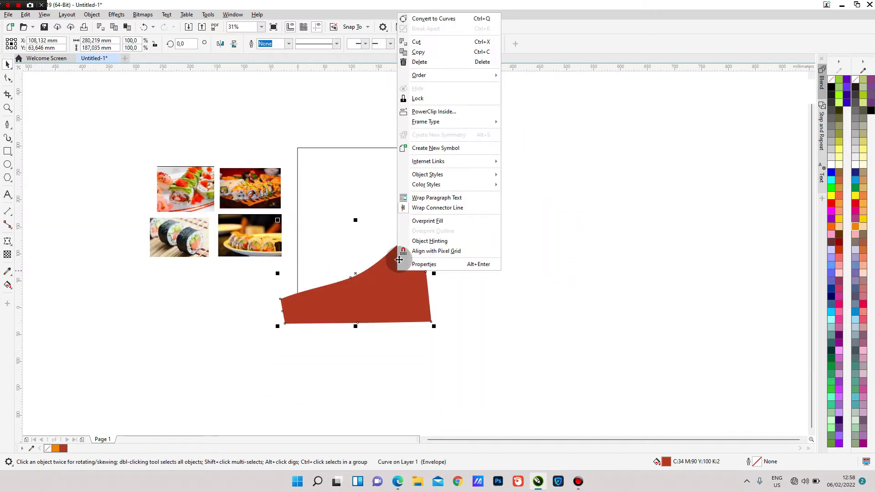
click(435, 112)
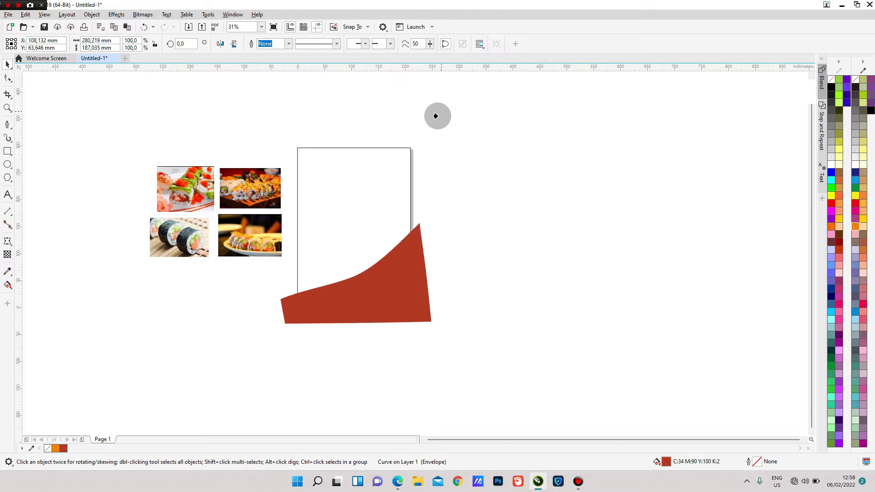
click(351, 196)
click(474, 223)
scroll(367, 196, up, 2)
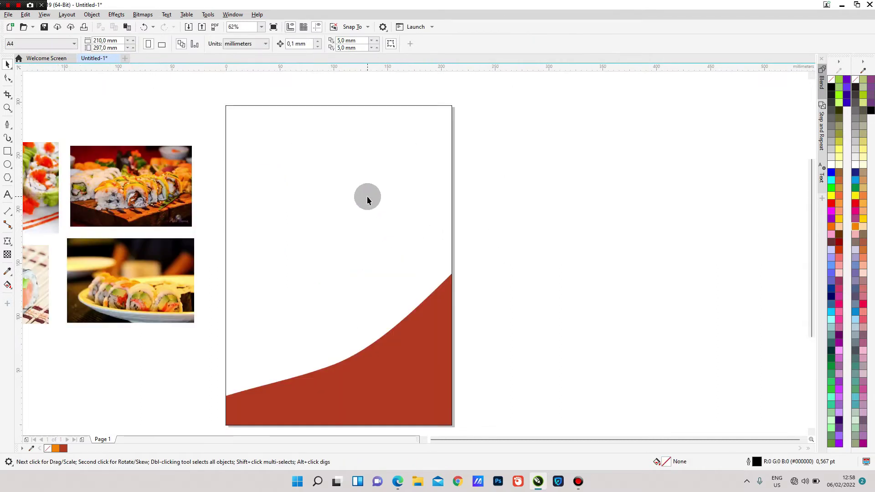
scroll(367, 196, down, 2)
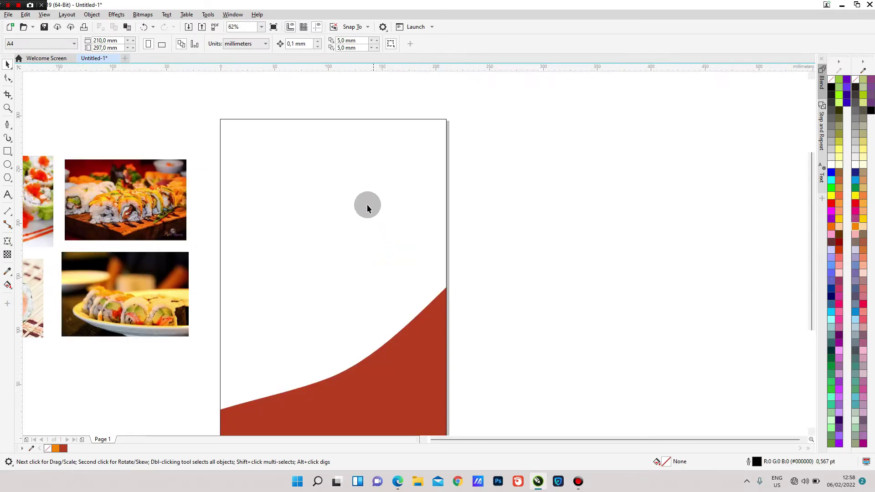
scroll(238, 131, down, 2)
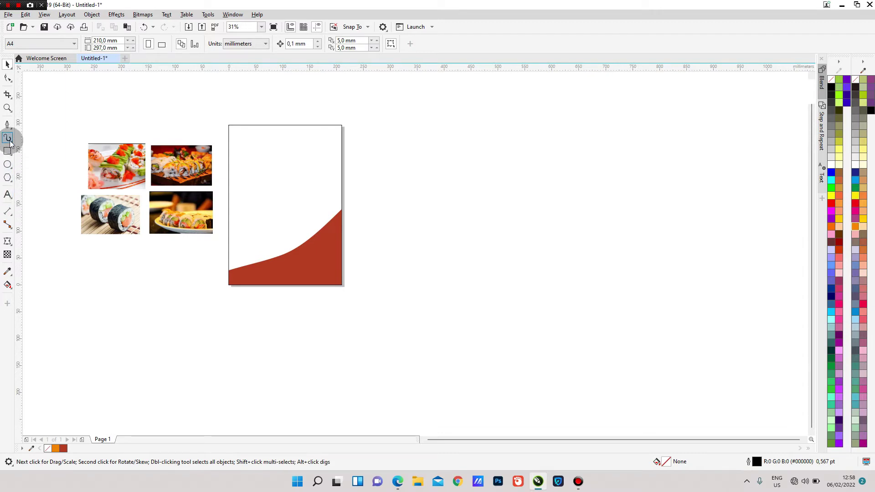
- Draw a closed triangle with the Pen tool over the page's top-right corner
click(7, 126)
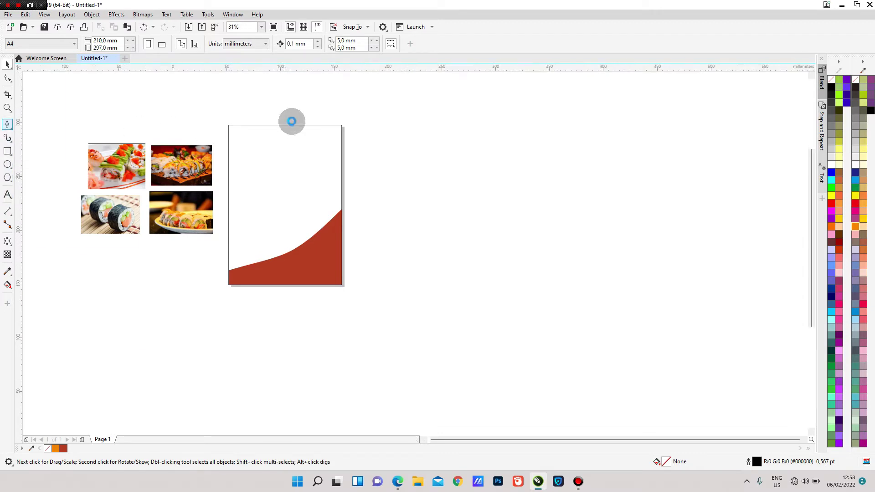
scroll(291, 122, up, 2)
scroll(294, 125, down, 1)
click(276, 118)
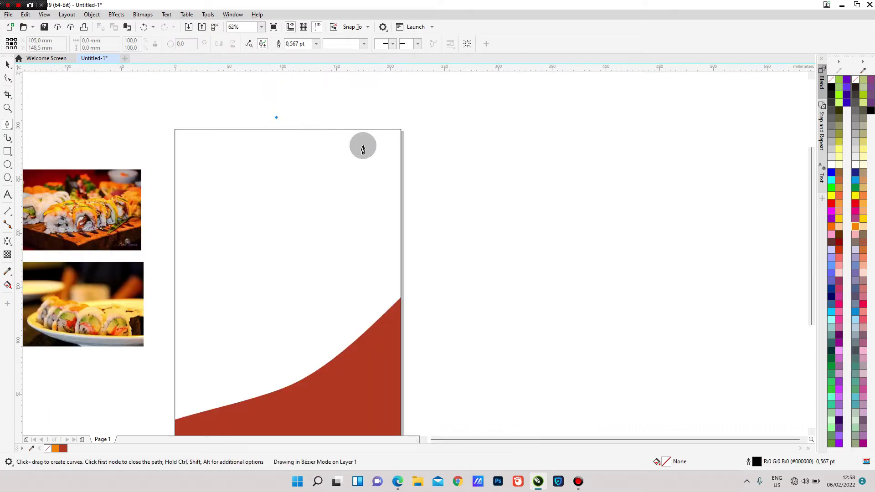
double_click(422, 264)
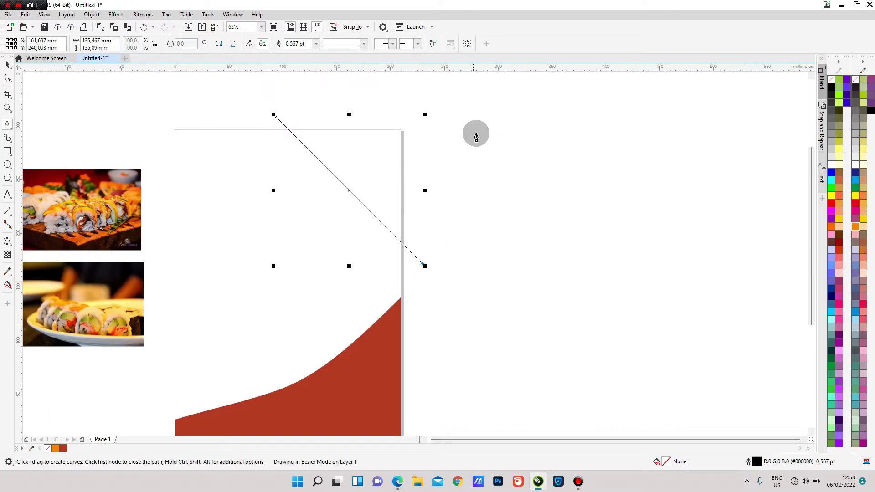
click(415, 101)
click(276, 117)
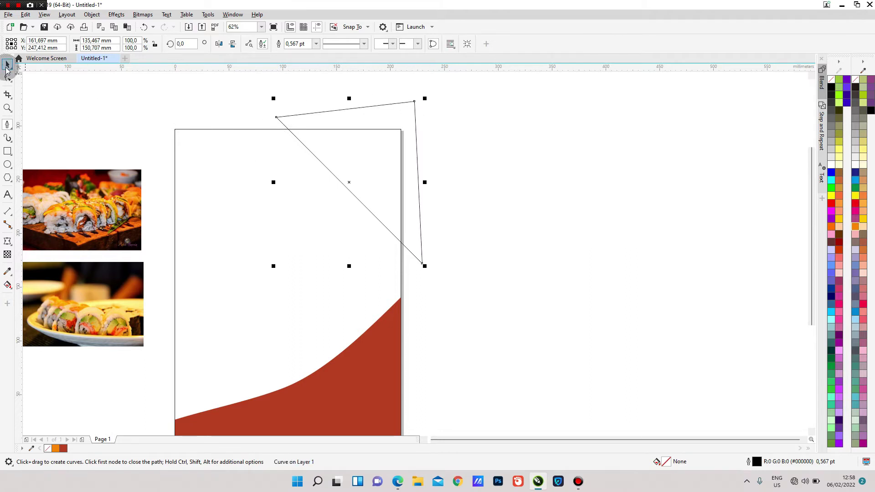
- Fill the triangle with 70% Black and remove its outline
click(6, 66)
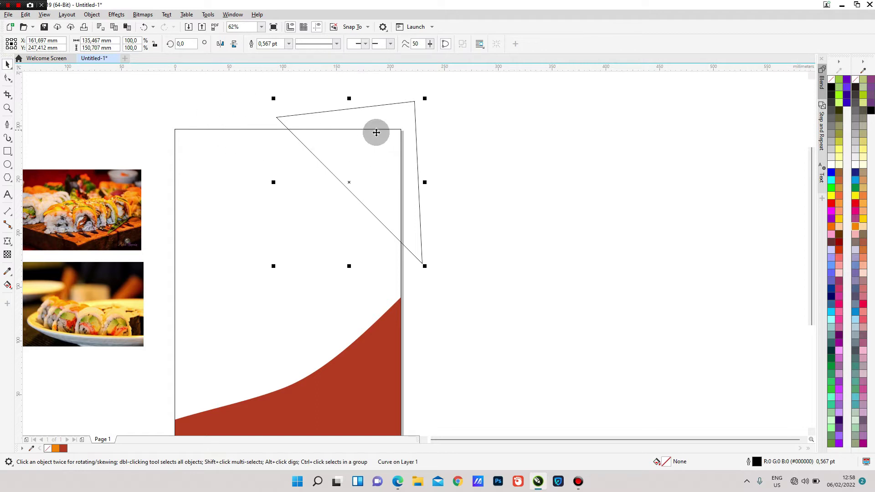
click(831, 112)
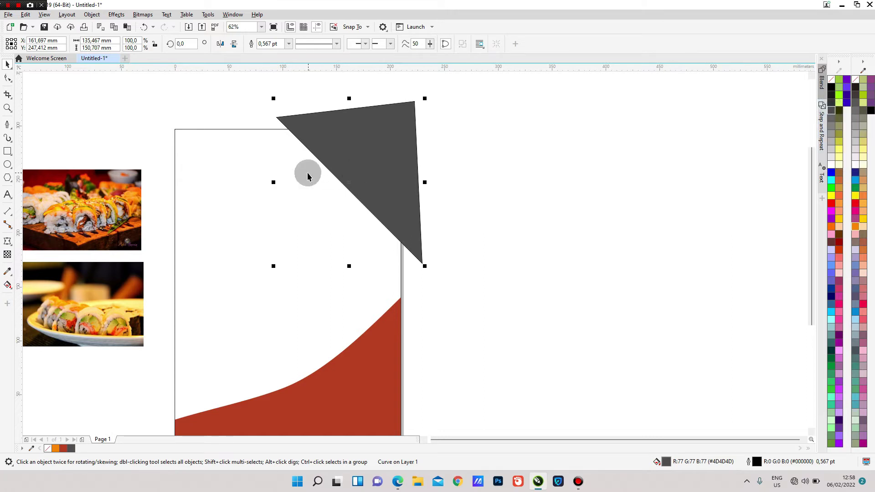
right_click(831, 82)
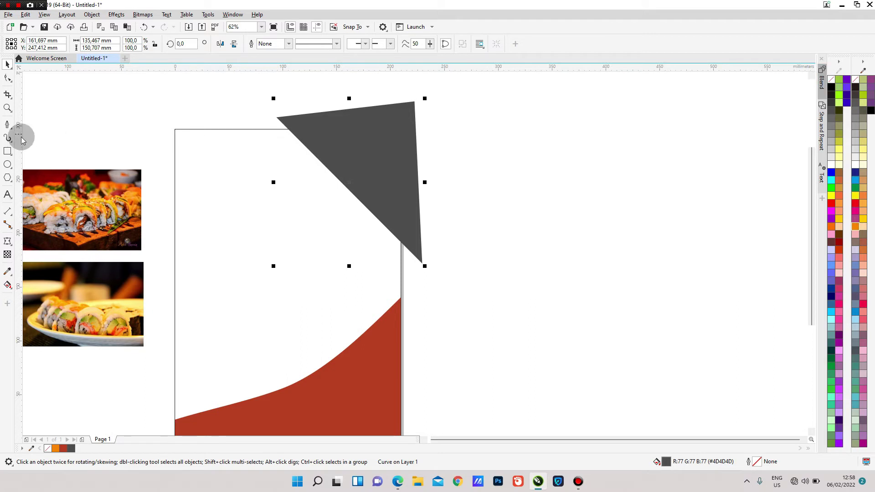
- Bend the grey triangle's left edge with an envelope and convert it to curves
click(8, 241)
scroll(345, 185, up, 2)
scroll(343, 186, down, 2)
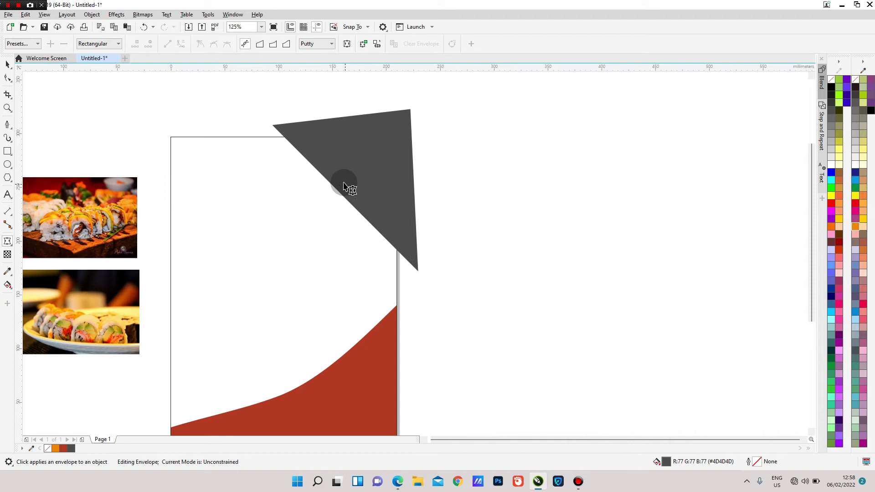
drag(272, 190, 306, 166)
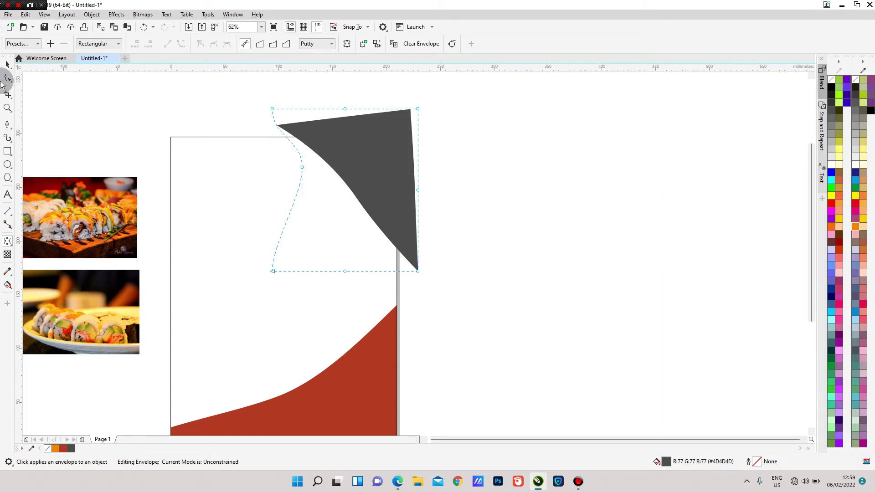
click(452, 45)
- Drag the grey shape's bottom node onto the red band's tip at the page edge
key(F10)
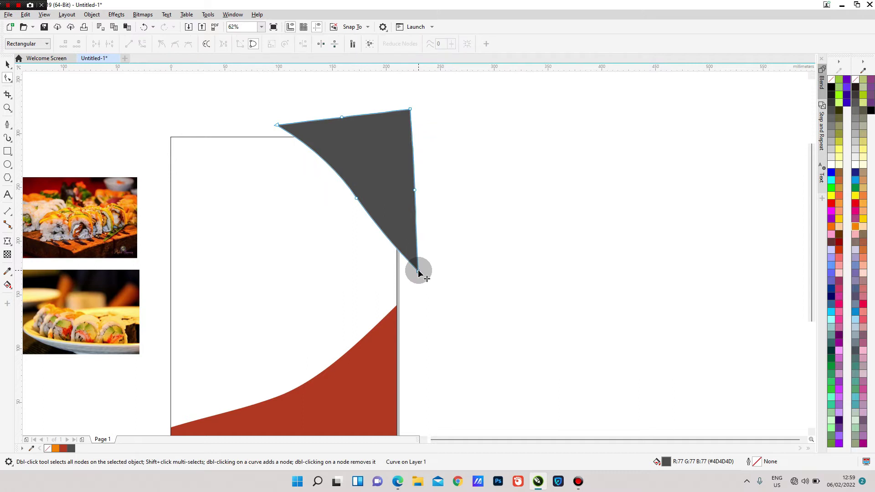
drag(418, 273, 397, 305)
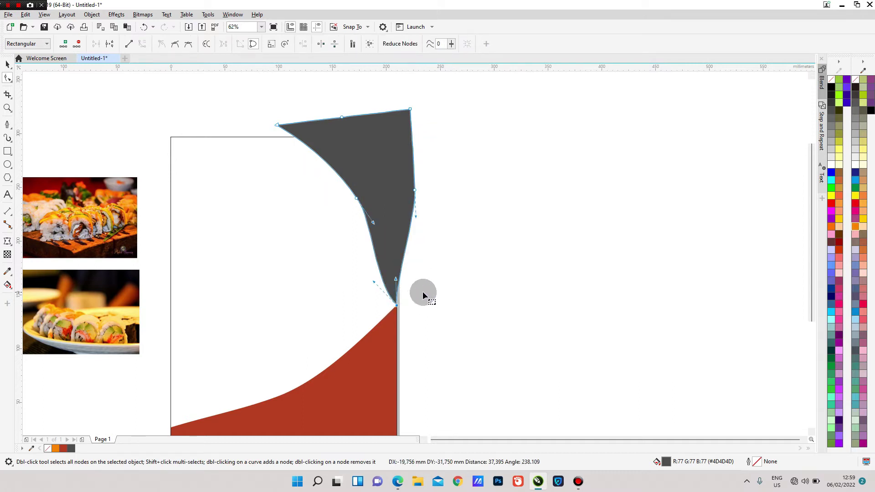
scroll(399, 308, up, 2)
scroll(394, 308, down, 4)
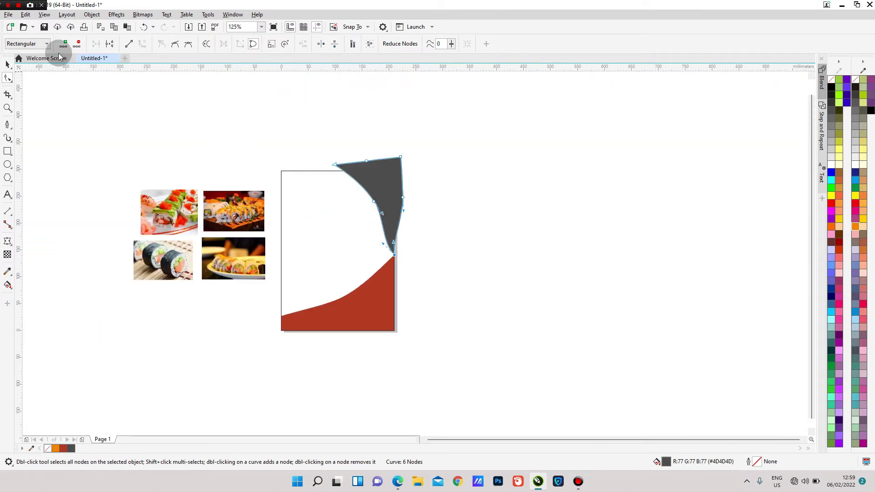
click(7, 64)
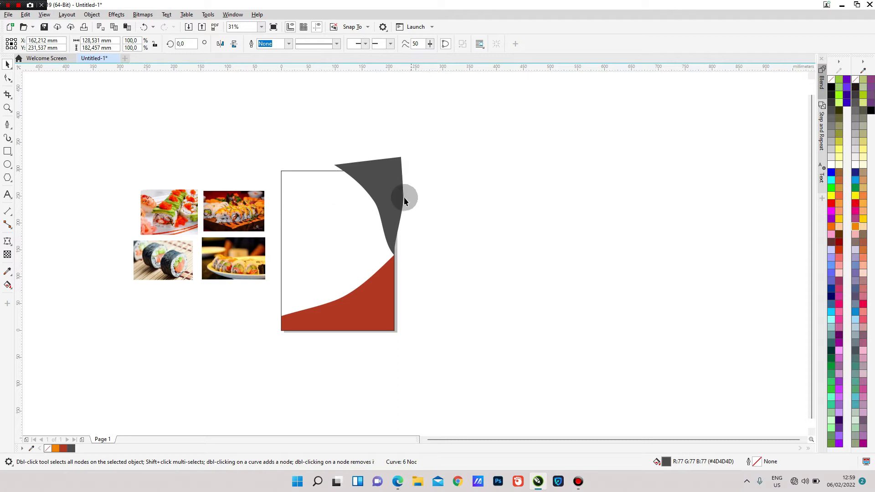
- Move the grey shape's top-left node further to the left
click(384, 182)
scroll(379, 180, up, 2)
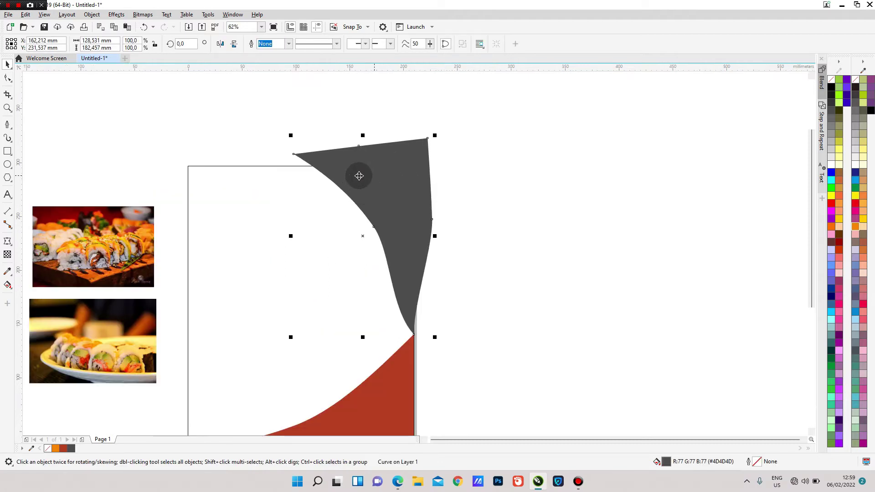
click(7, 78)
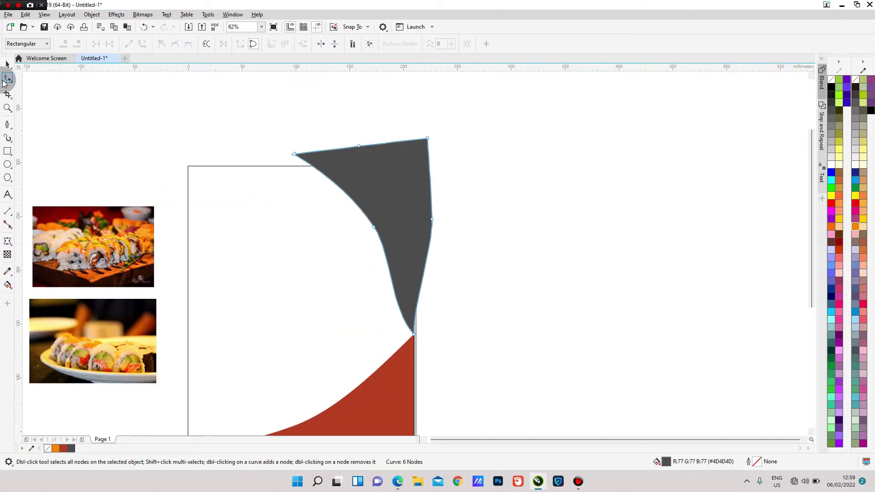
click(295, 155)
drag(294, 156, 272, 153)
click(8, 65)
- PowerClip the curved grey wedge inside the A4 page rectangle
scroll(370, 147, down, 1)
right_click(379, 160)
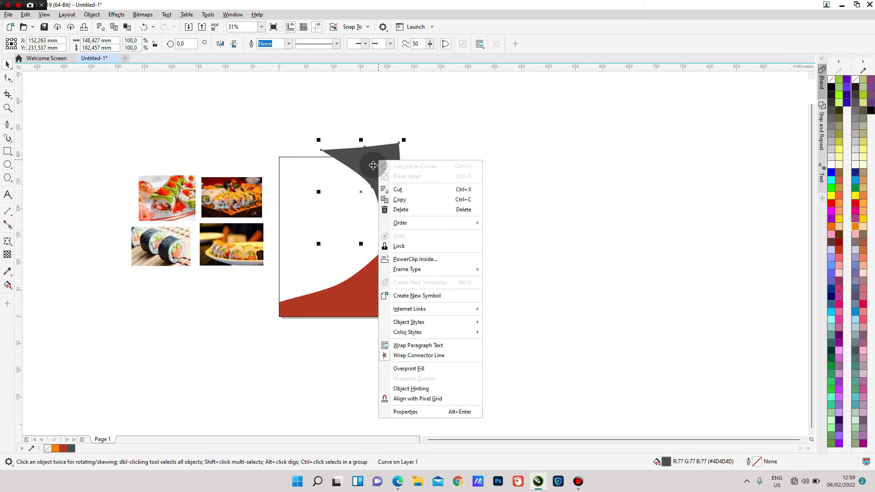
click(435, 259)
click(322, 204)
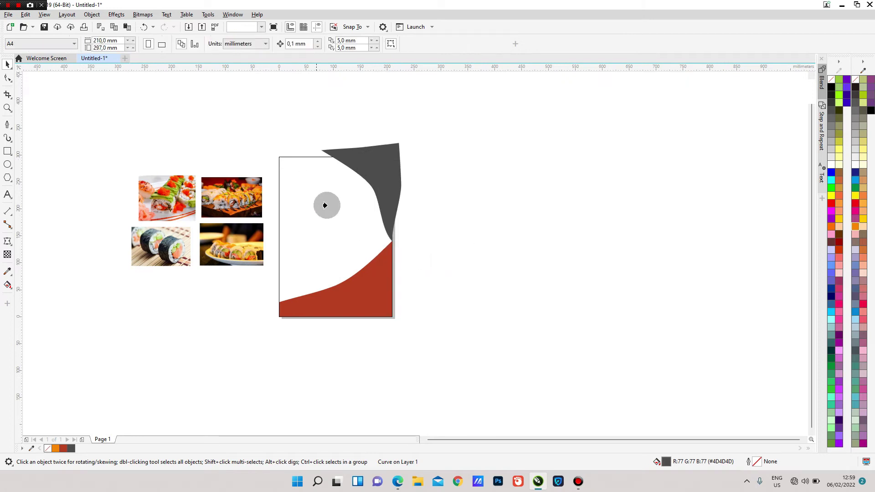
click(482, 211)
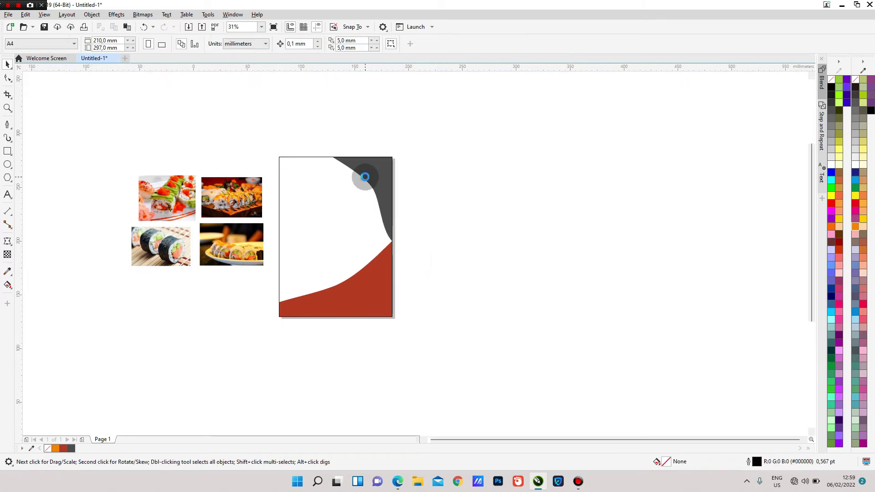
scroll(365, 177, up, 1)
scroll(351, 172, down, 1)
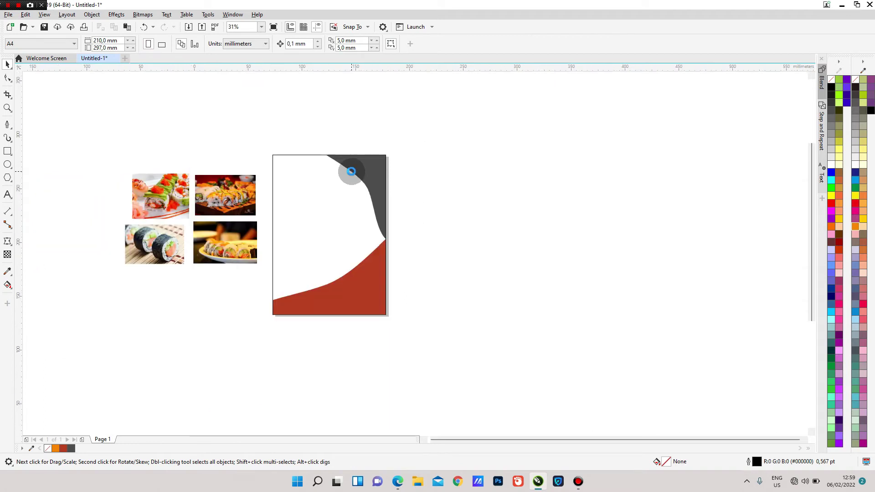
scroll(351, 171, up, 1)
click(278, 209)
scroll(278, 209, down, 1)
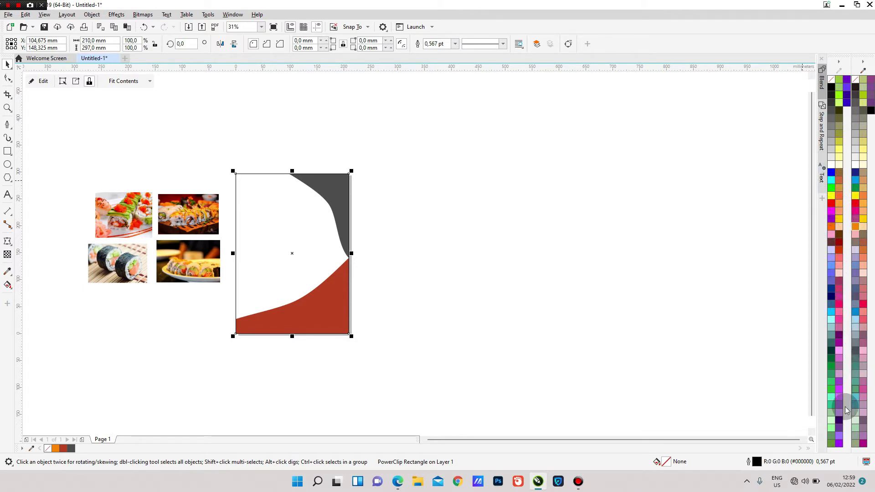
- Fill the page rectangle with near-black teal #0A0F0F via Color viewers
click(832, 355)
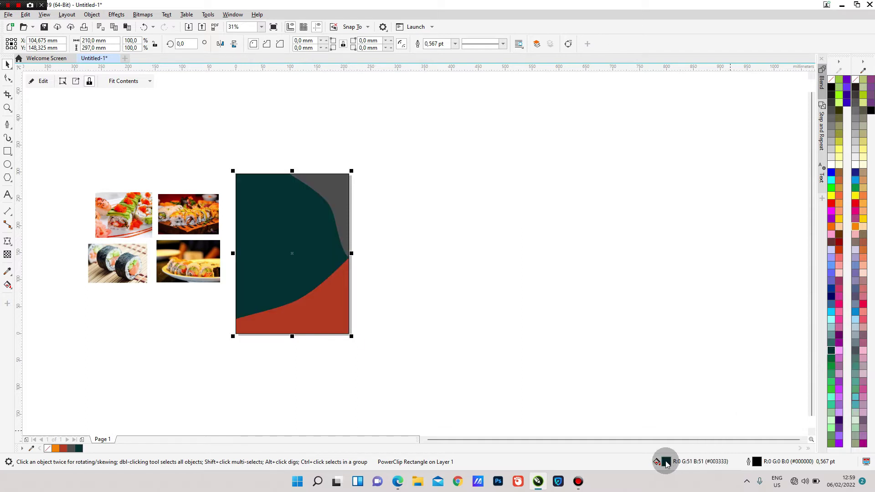
double_click(666, 461)
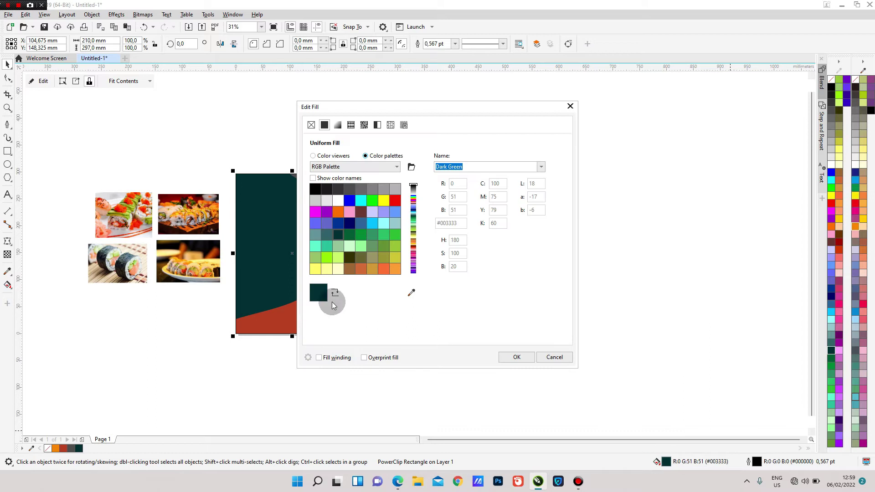
click(313, 156)
drag(410, 264, 407, 271)
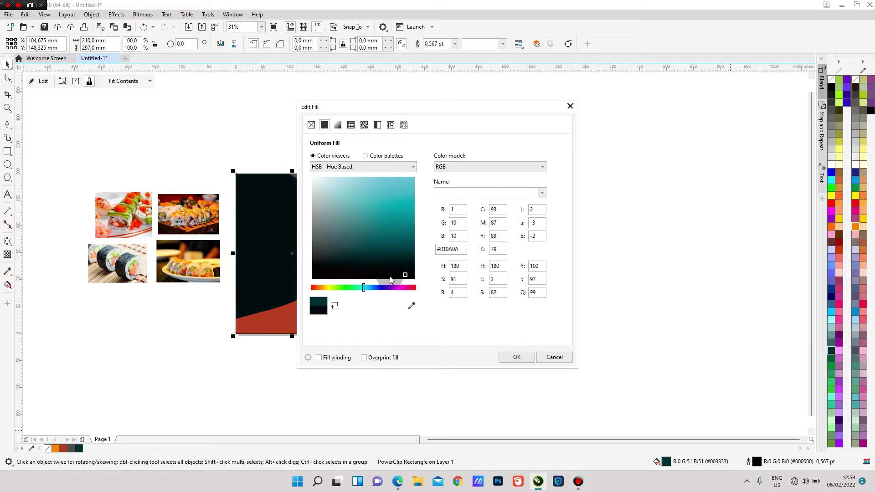
drag(378, 278, 347, 270)
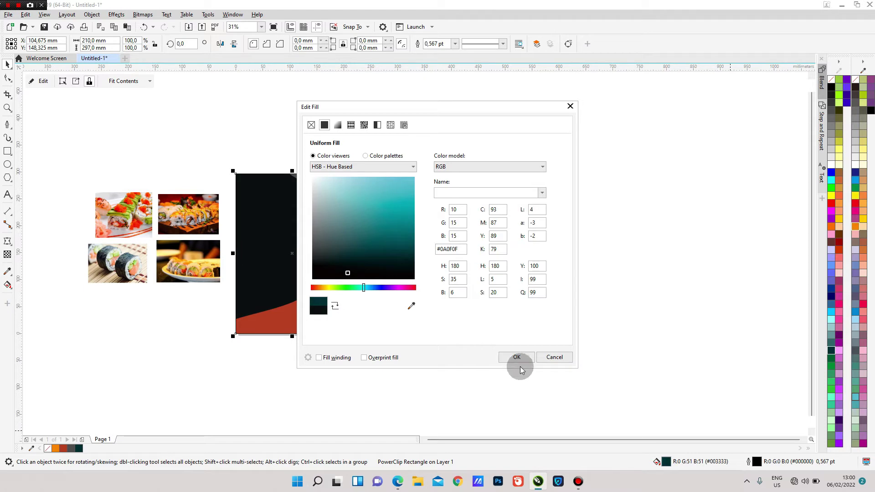
click(516, 357)
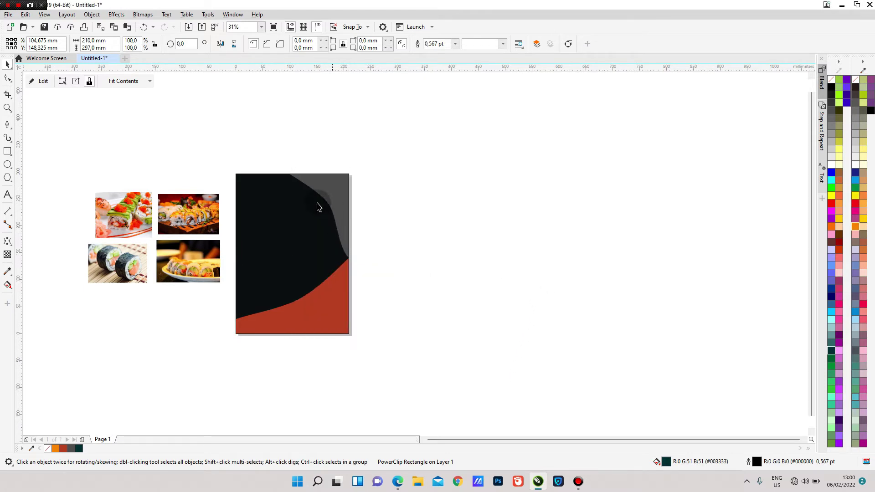
scroll(309, 199, up, 1)
scroll(309, 199, down, 1)
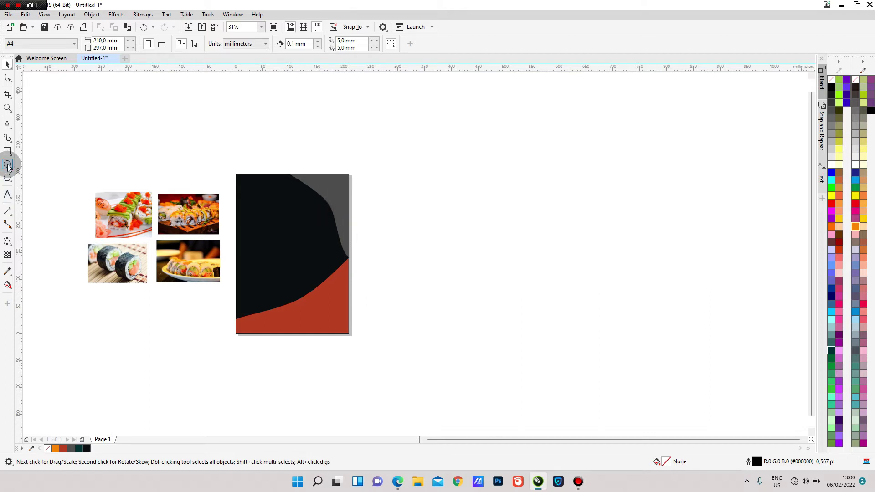
- Draw a circle at the dark page's left edge and give it a white outline
key(F7)
scroll(261, 231, up, 1)
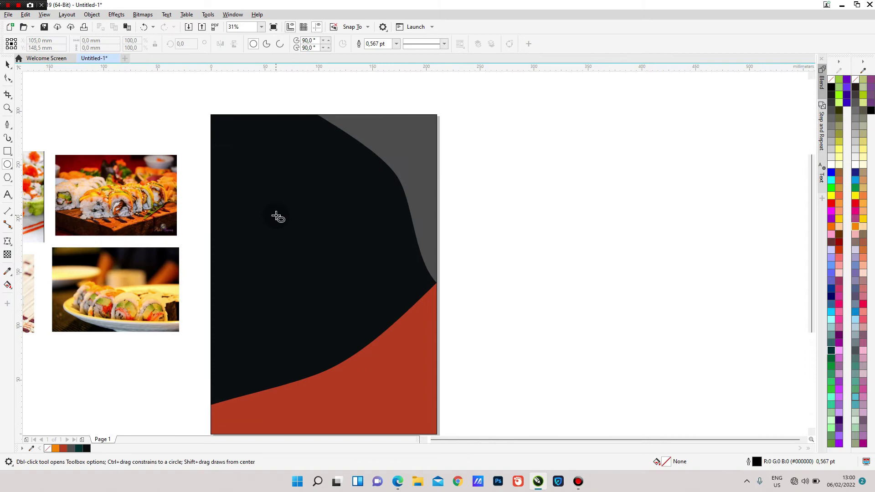
drag(206, 261, 287, 343)
click(7, 63)
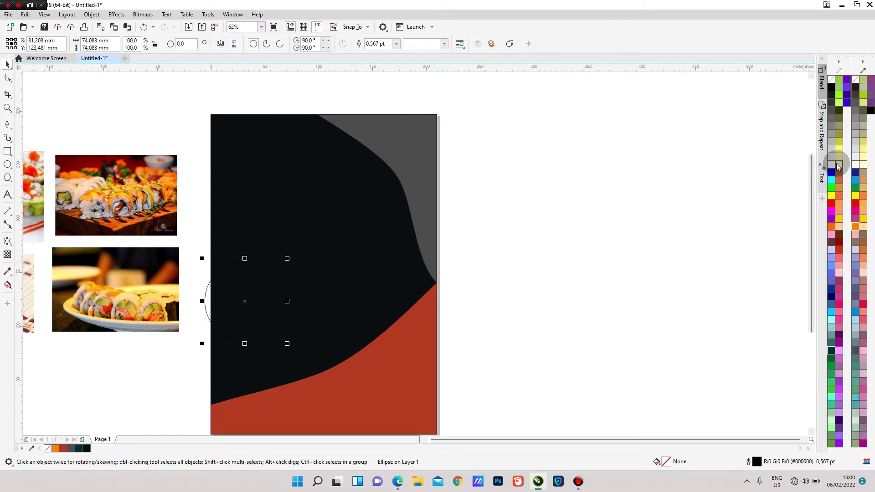
right_click(832, 167)
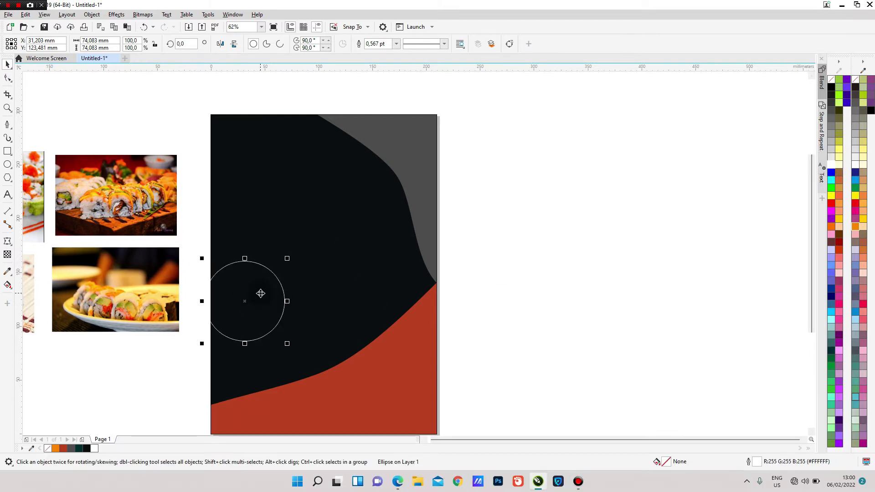
drag(264, 295, 272, 289)
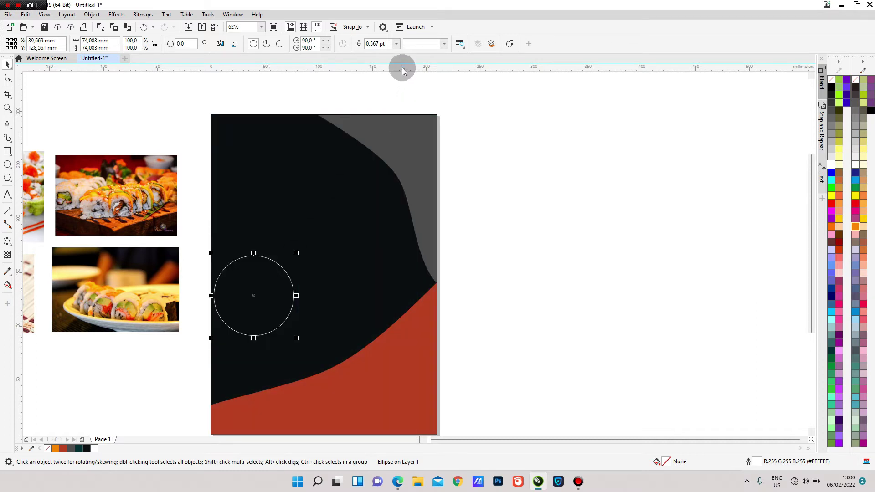
- Set the circle's outline to 8 pt and shrink it to about 57 mm
click(395, 44)
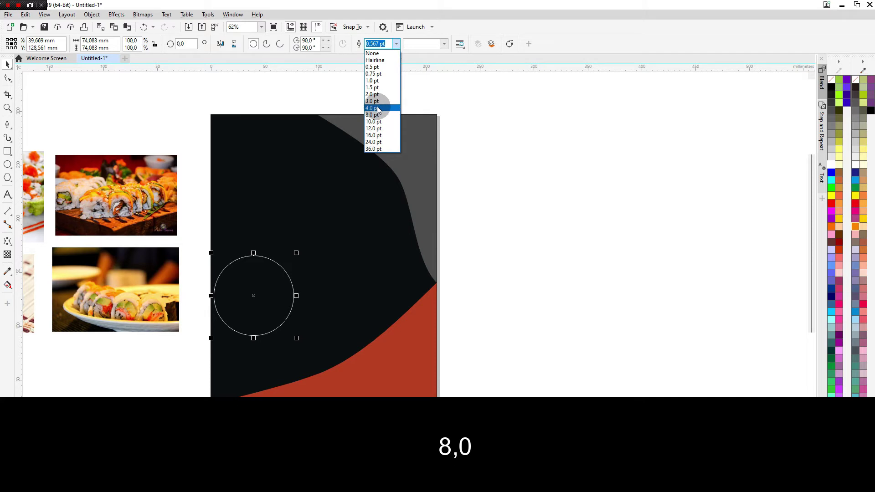
click(377, 109)
click(396, 44)
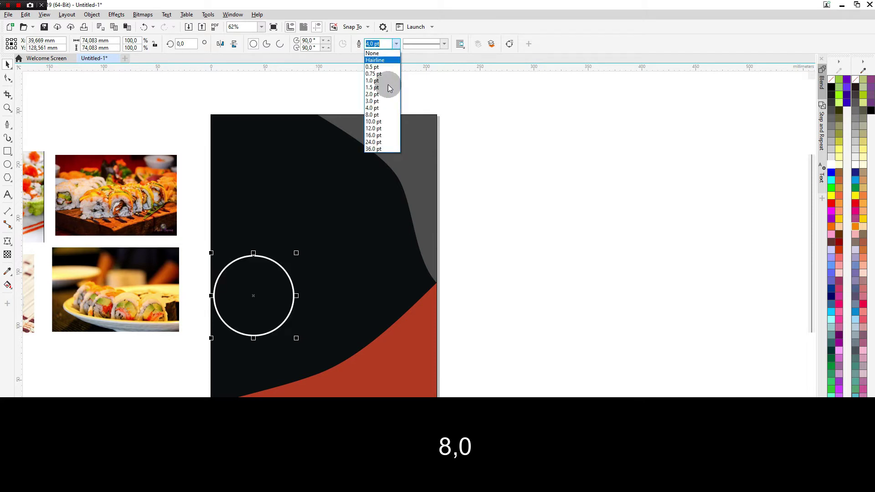
click(373, 115)
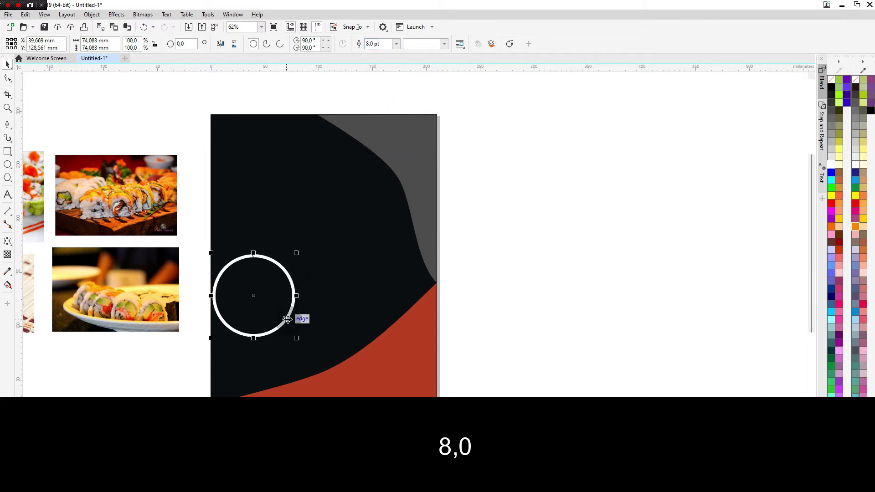
drag(292, 334, 275, 316)
drag(260, 283, 259, 299)
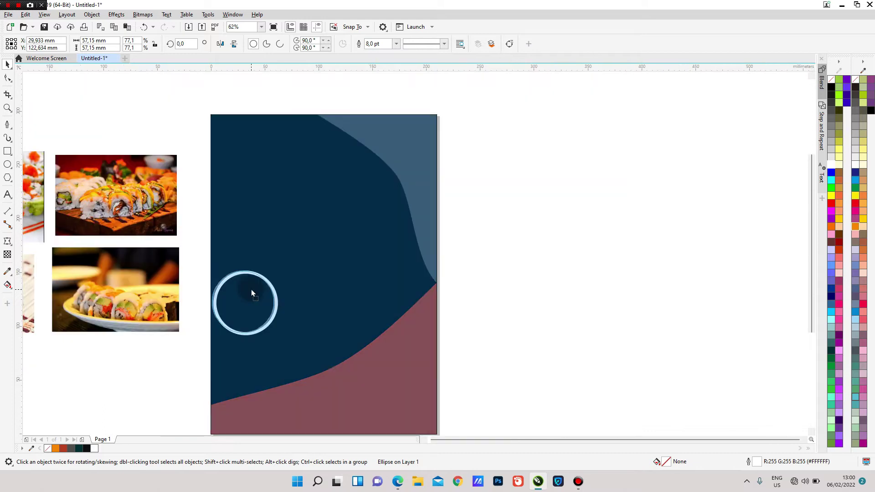
- Move the white ring to the page's left edge and enlarge it slightly
drag(251, 292, 266, 239)
scroll(265, 238, up, 2)
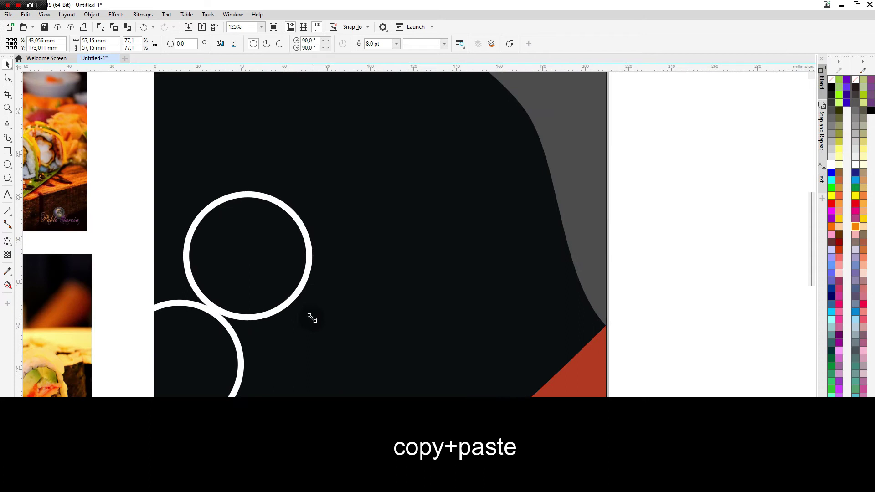
drag(270, 252, 271, 259)
scroll(271, 258, down, 2)
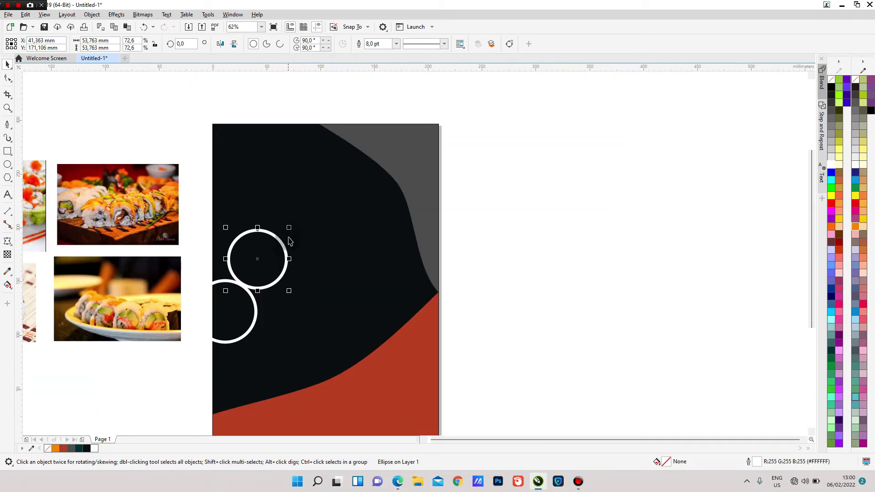
drag(291, 227, 292, 225)
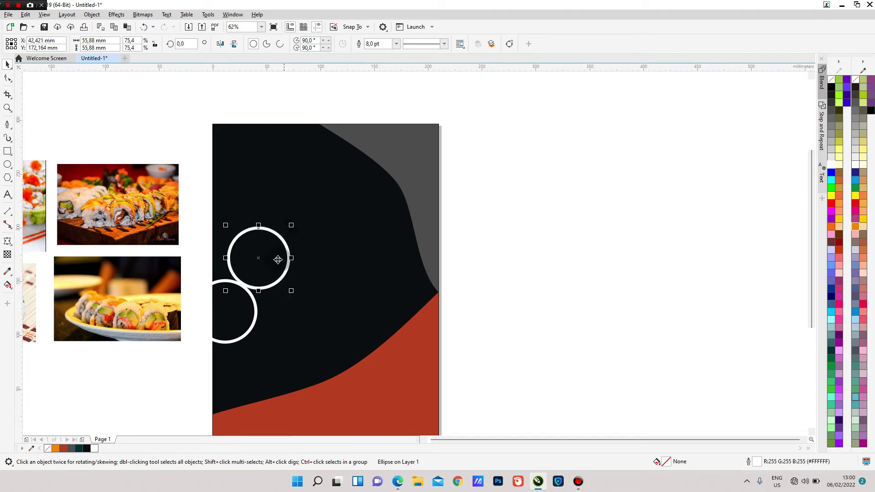
- Drop a copy of the ring, enlarge it to about 74 mm, and place it upper right
drag(271, 260, 290, 306)
right_click(290, 306)
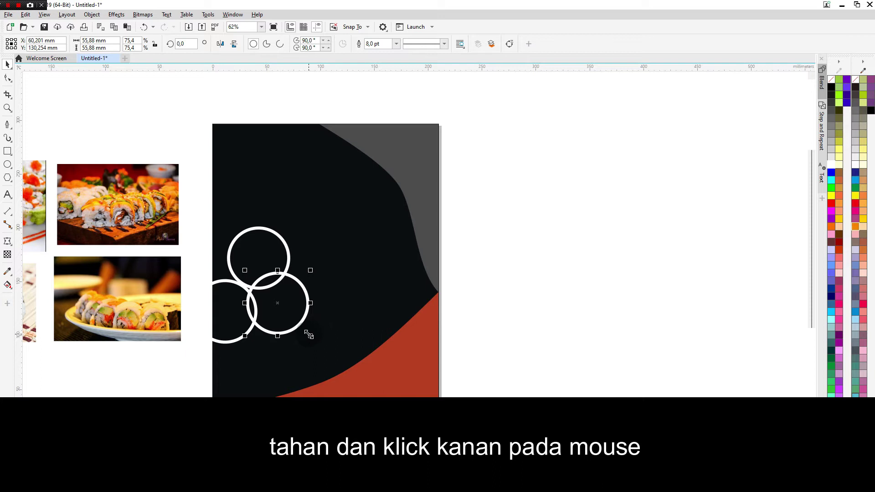
drag(309, 335, 325, 350)
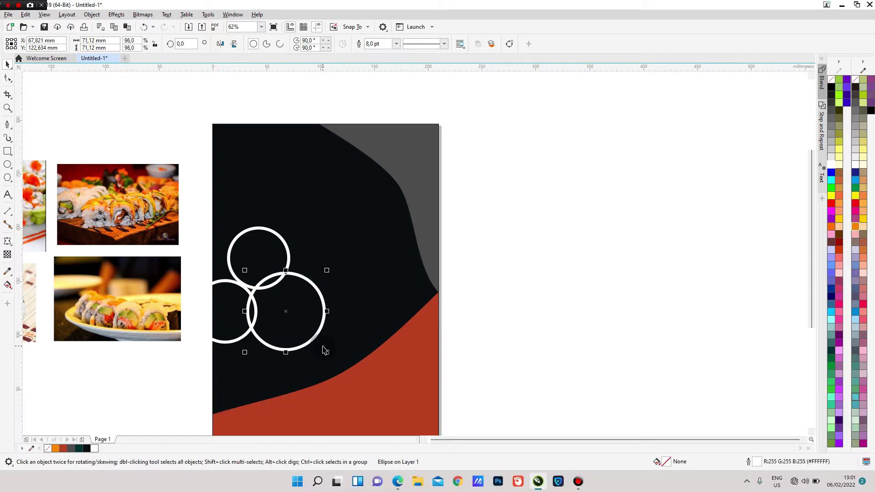
drag(330, 354, 330, 355)
drag(307, 297, 415, 180)
drag(379, 214, 374, 217)
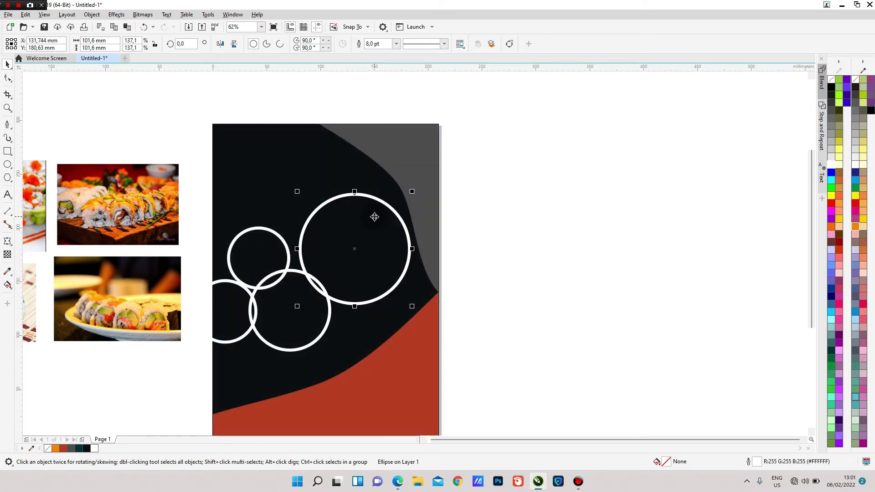
- Add a small copy of about 37 mm filled with 70% Black
click(242, 256)
drag(245, 247, 340, 317)
right_click(339, 317)
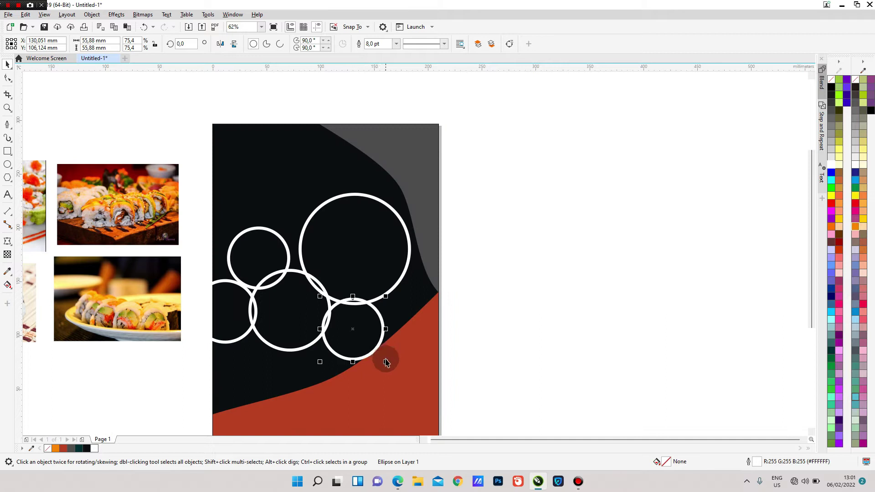
drag(385, 362, 345, 340)
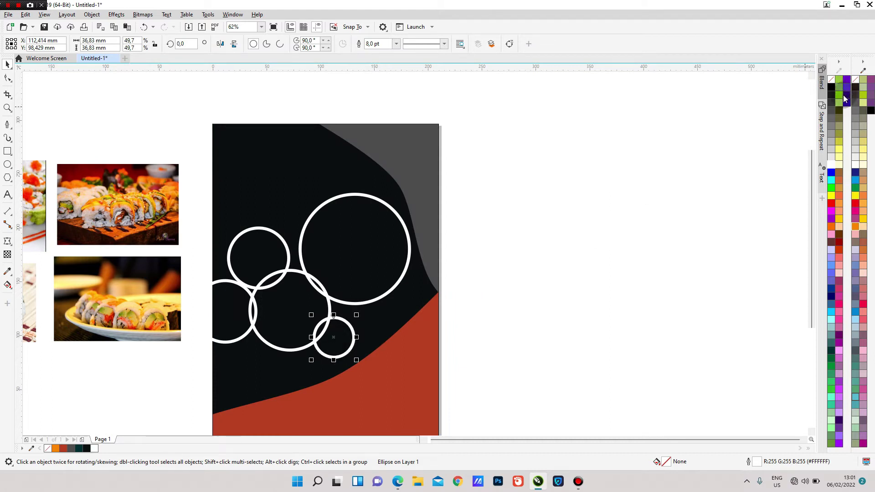
click(831, 109)
- Shrink the sushi-roll photo and PowerClip it inside the left ring
click(591, 204)
scroll(426, 249, down, 2)
scroll(387, 268, up, 2)
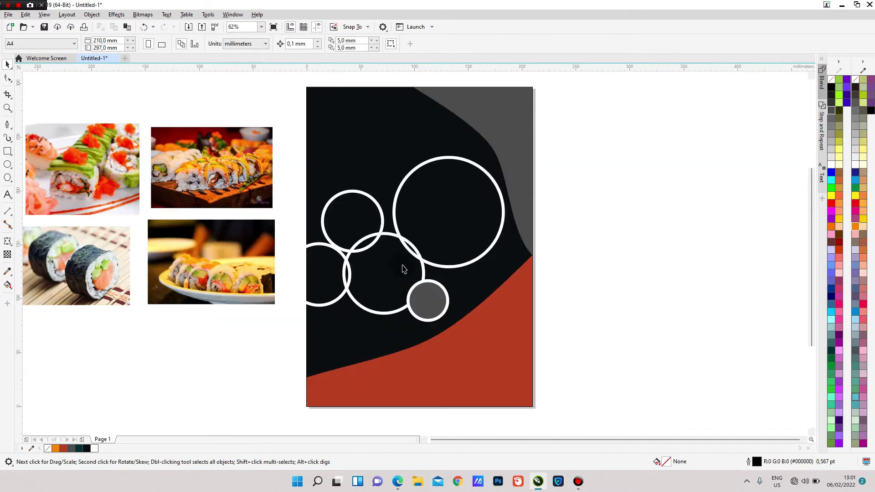
scroll(329, 226, down, 1)
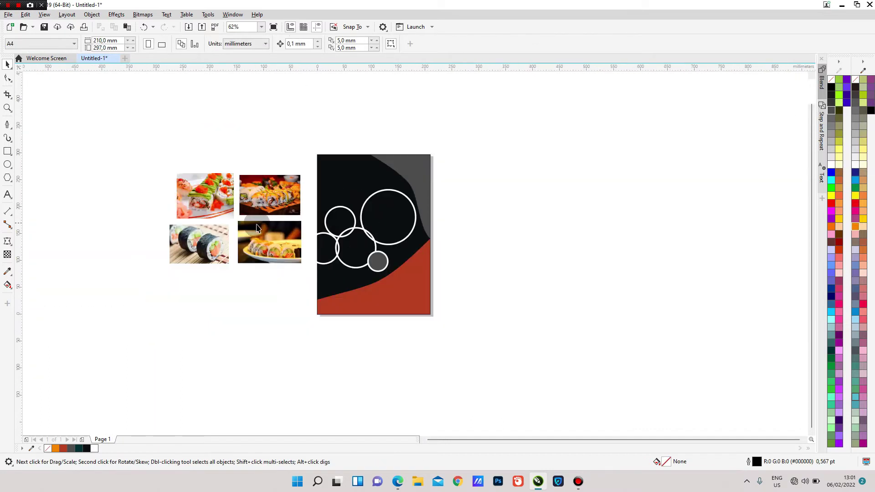
scroll(257, 228, up, 1)
click(186, 247)
drag(178, 249, 358, 322)
drag(389, 371, 356, 343)
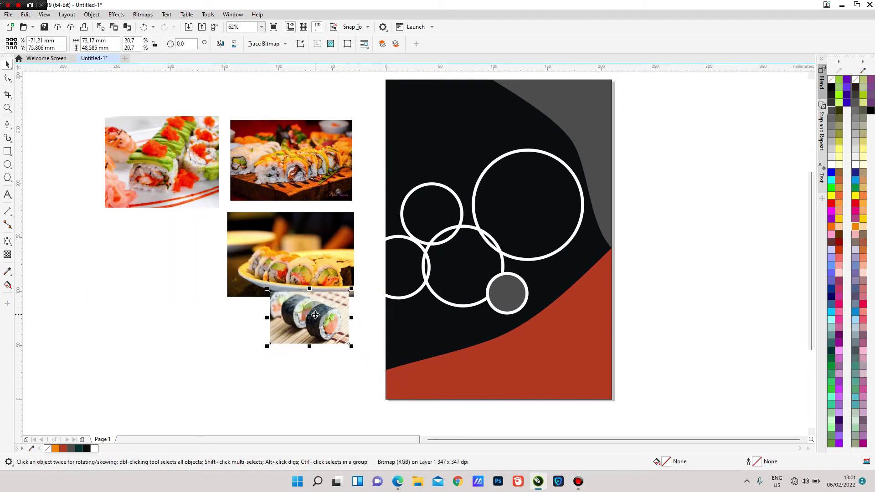
right_click(315, 315)
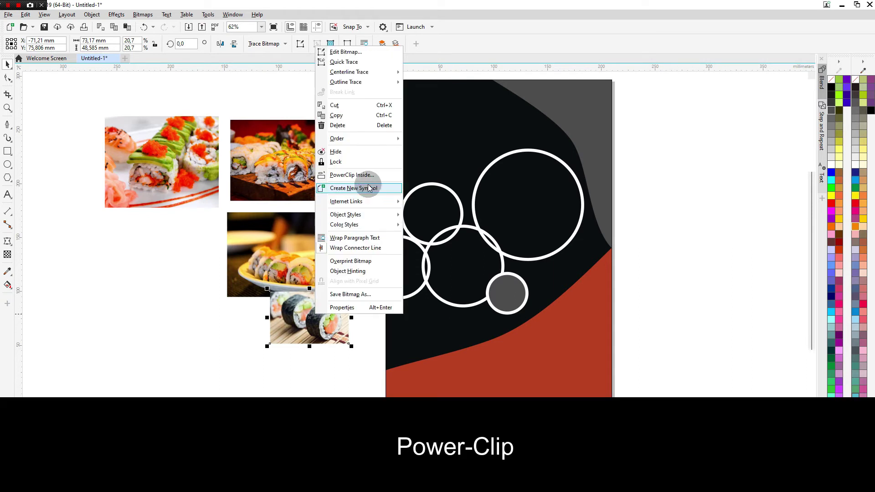
click(362, 177)
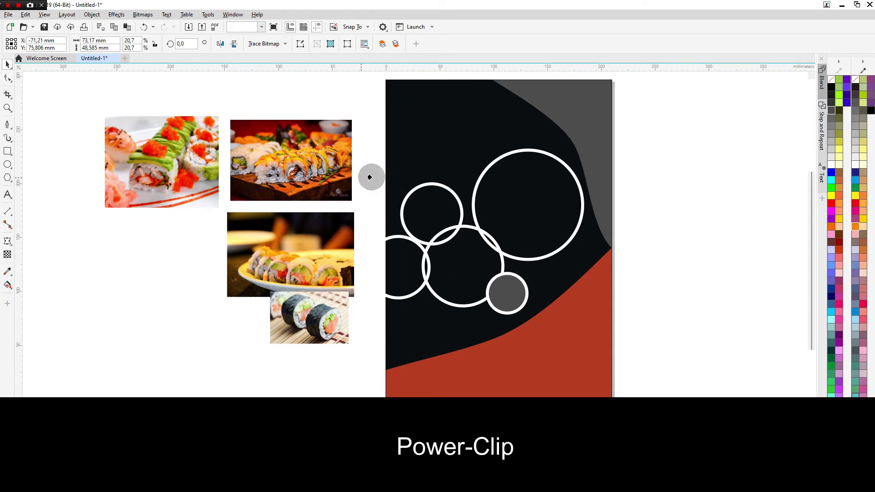
click(400, 259)
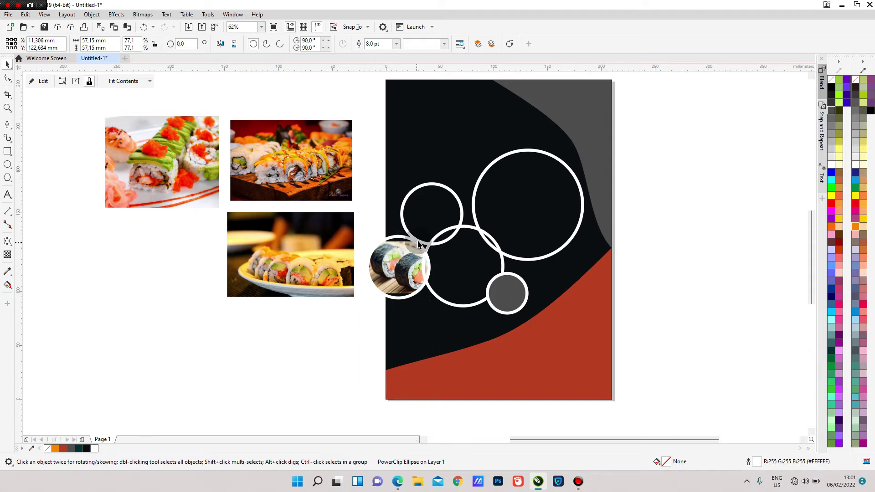
- Enlarge the wooden-board sushi photo and PowerClip it inside the large ring
scroll(408, 263, up, 2)
scroll(408, 263, down, 2)
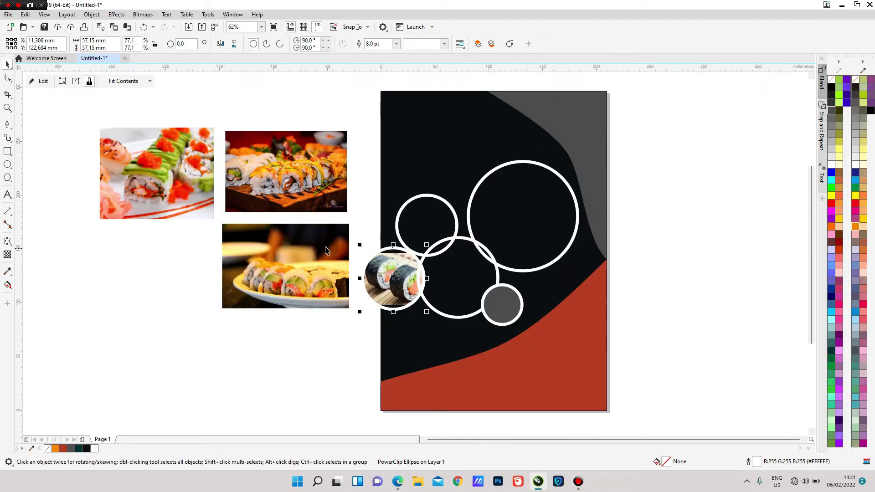
click(282, 260)
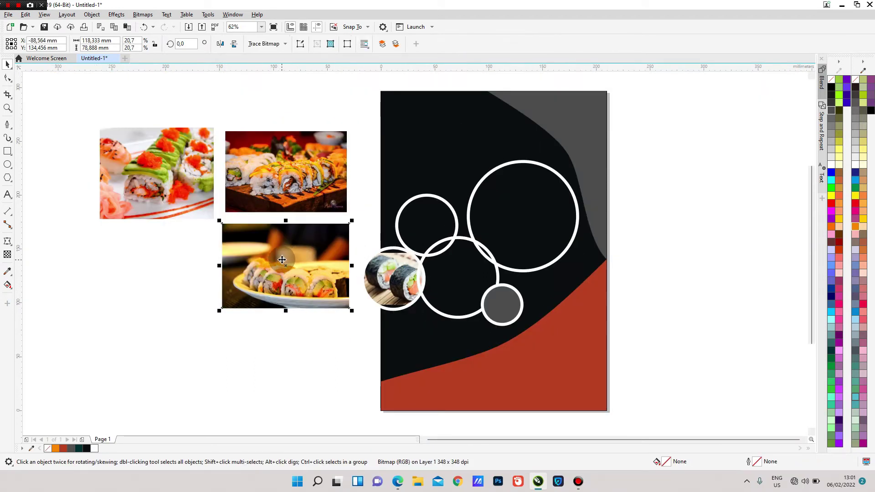
click(285, 169)
drag(348, 214, 368, 227)
right_click(316, 164)
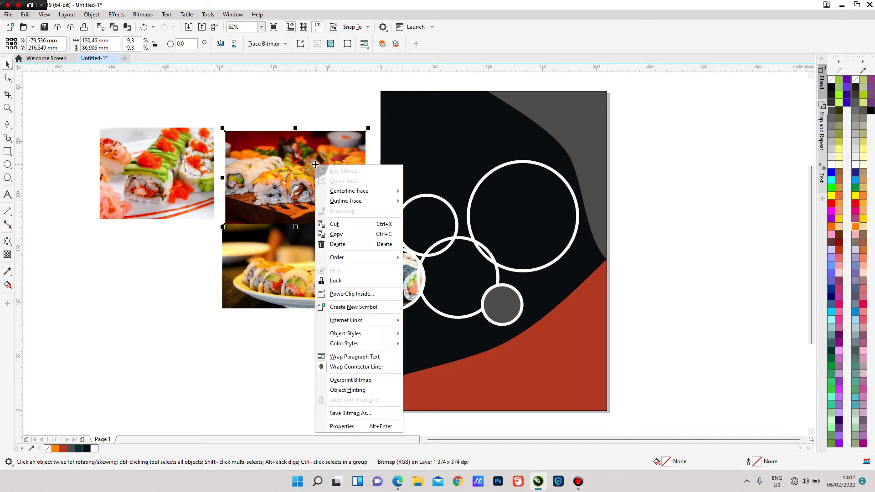
click(351, 294)
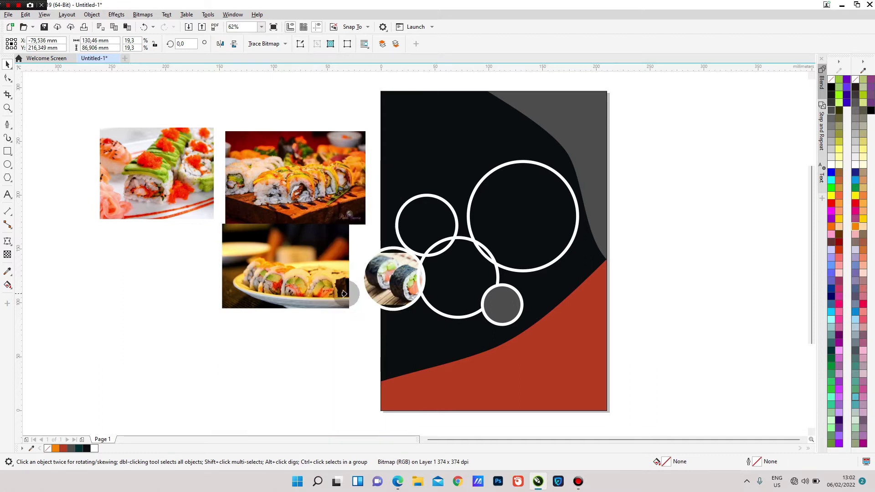
click(524, 215)
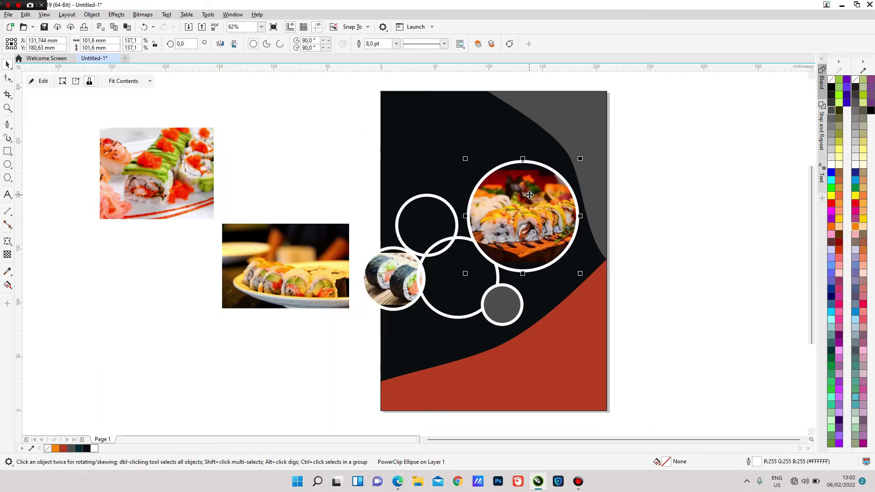
- Scale the wooden-board photo inside the large ring to about 154 × 103 mm
right_click(525, 197)
click(547, 199)
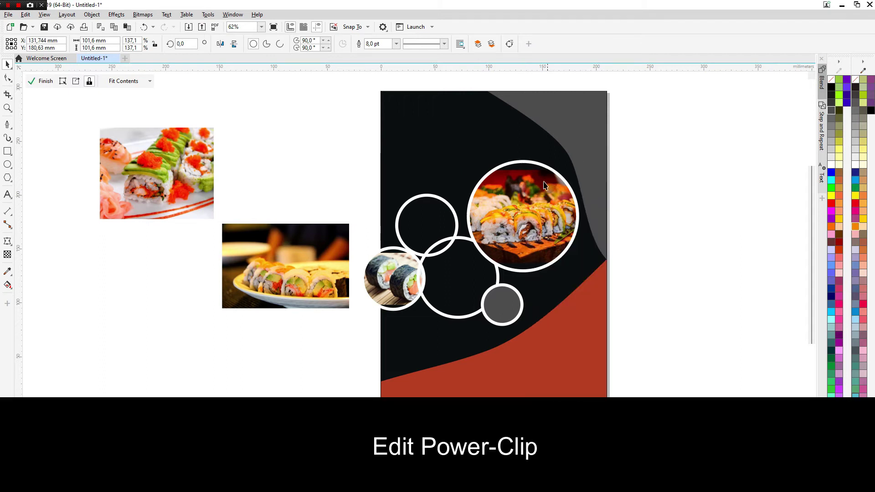
scroll(538, 157, up, 2)
click(524, 214)
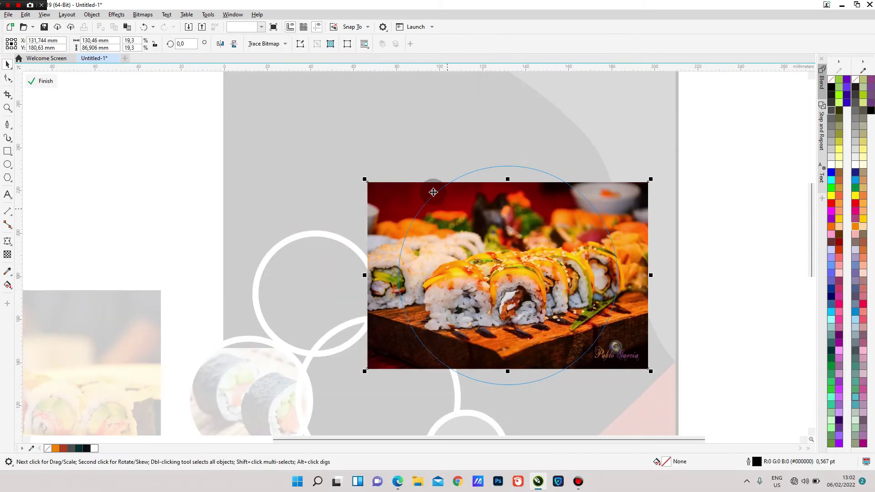
drag(371, 182, 343, 165)
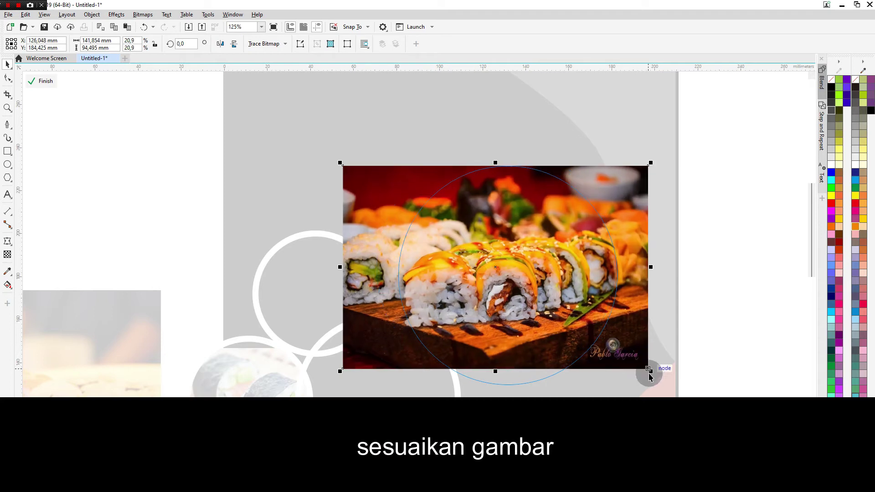
drag(649, 370, 679, 390)
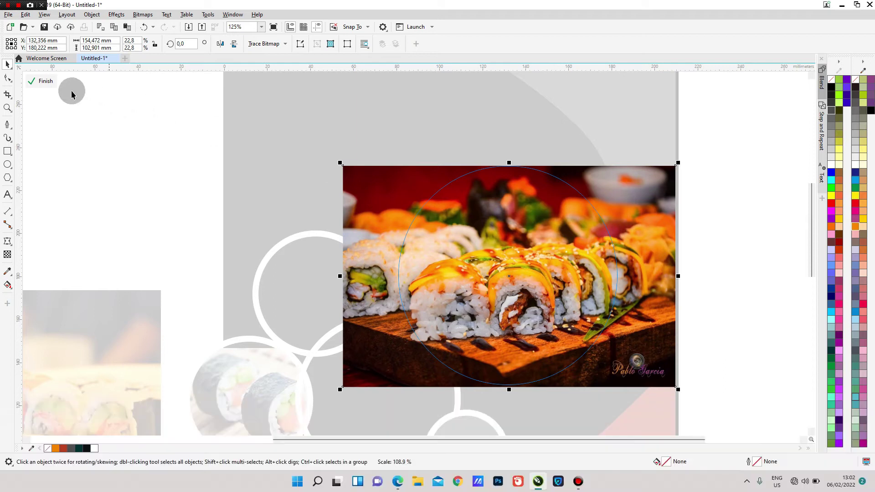
click(42, 81)
scroll(445, 228, down, 5)
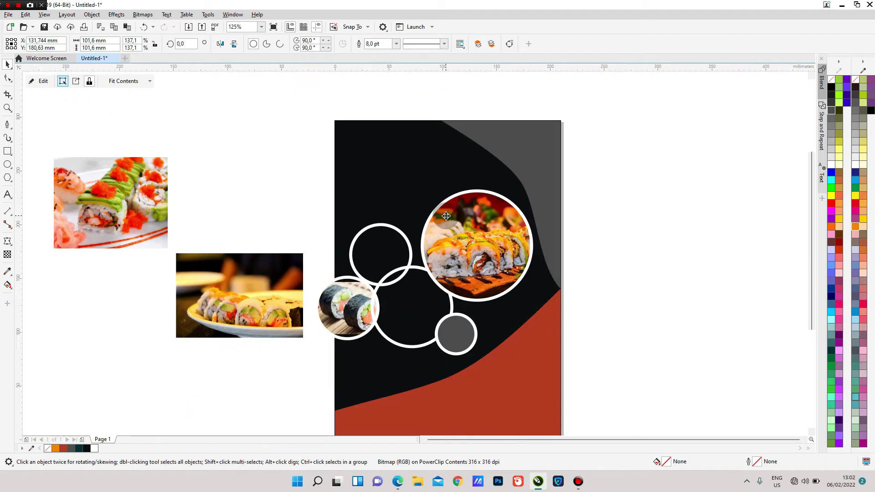
- Move the garnished sushi photo right, shrink it to about 60 × 48 mm, and choose PowerClip Inside
key(Escape)
scroll(457, 223, up, 2)
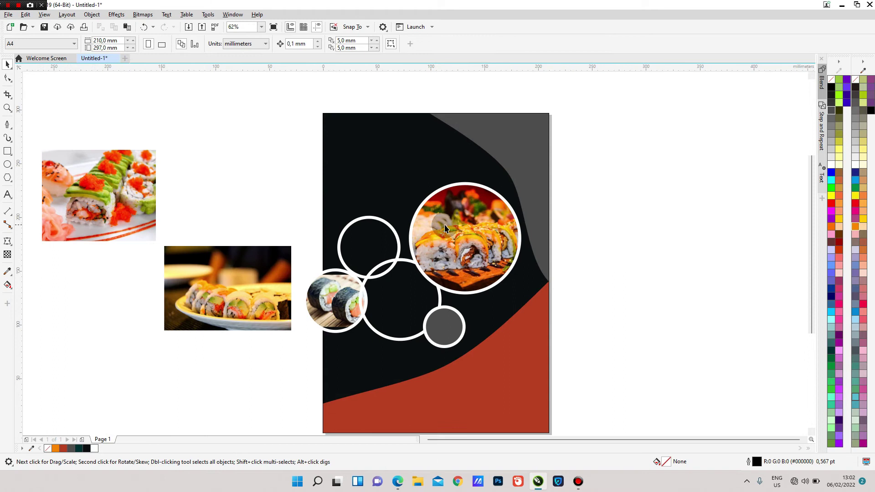
click(130, 197)
drag(130, 197, 224, 209)
drag(254, 258, 246, 201)
right_click(238, 193)
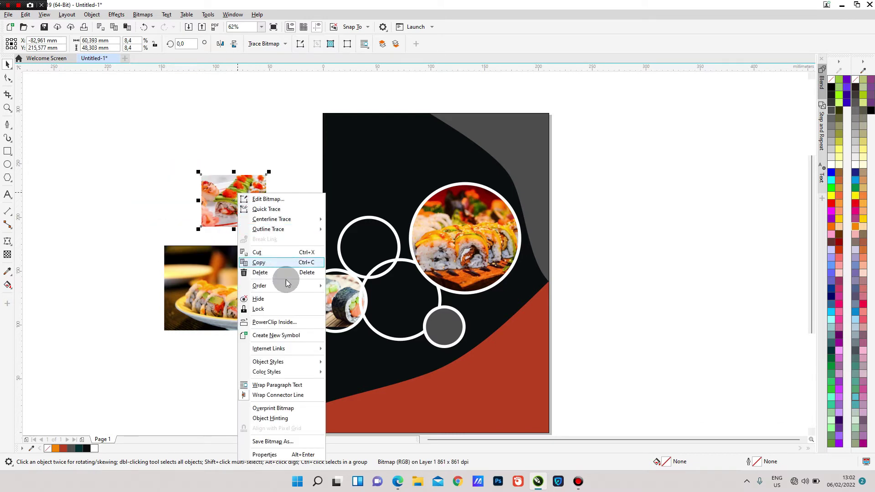
click(292, 322)
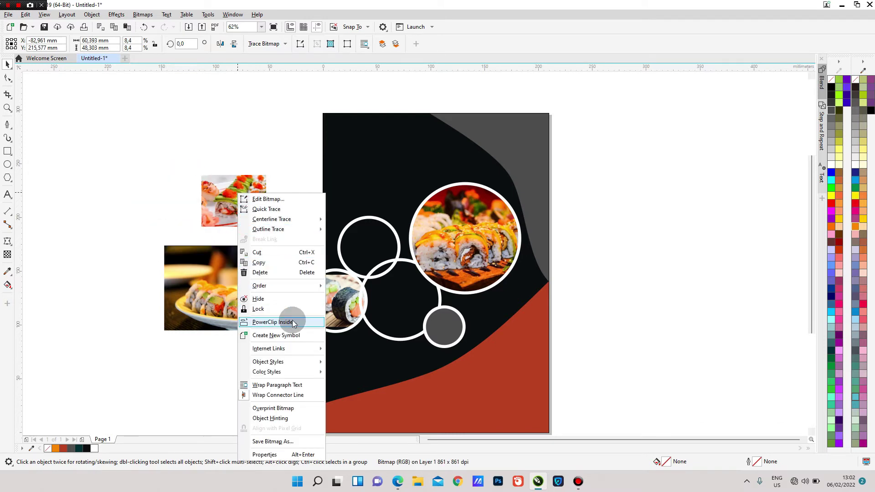
- Clip the garnished sushi photo into the upper-left ring and enlarge it to about 68 × 59 mm
click(364, 239)
right_click(369, 232)
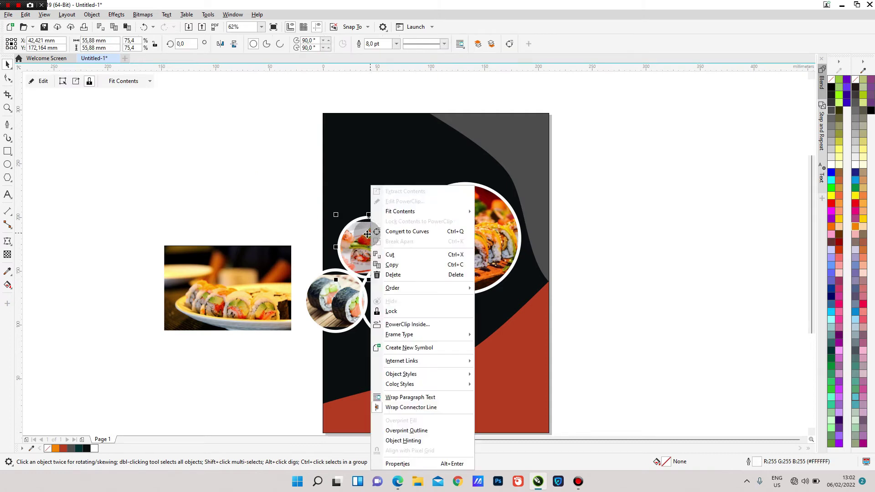
click(405, 201)
scroll(371, 236, up, 2)
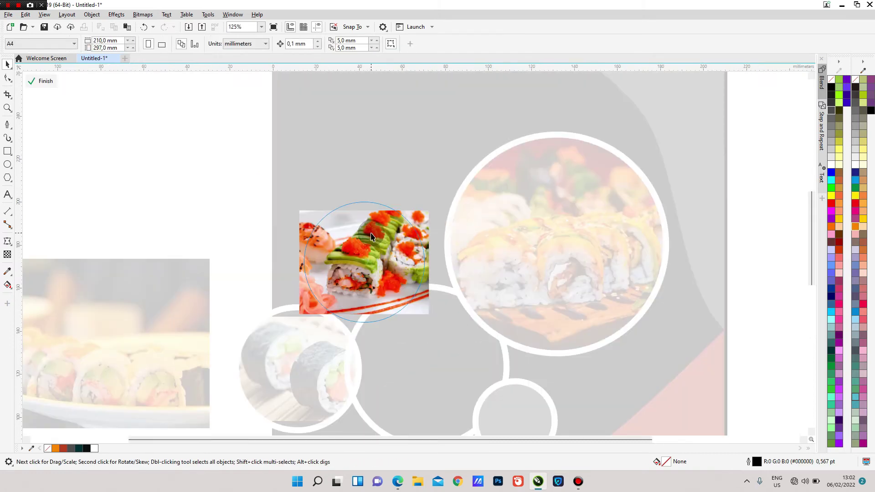
click(364, 209)
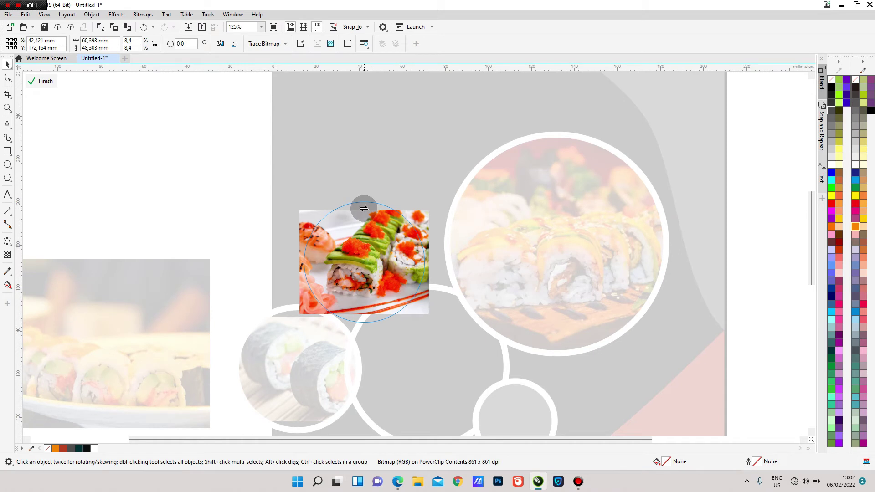
click(367, 222)
mouse_move(365, 206)
mouse_down()
mouse_move(363, 190)
mouse_move(364, 199)
mouse_up()
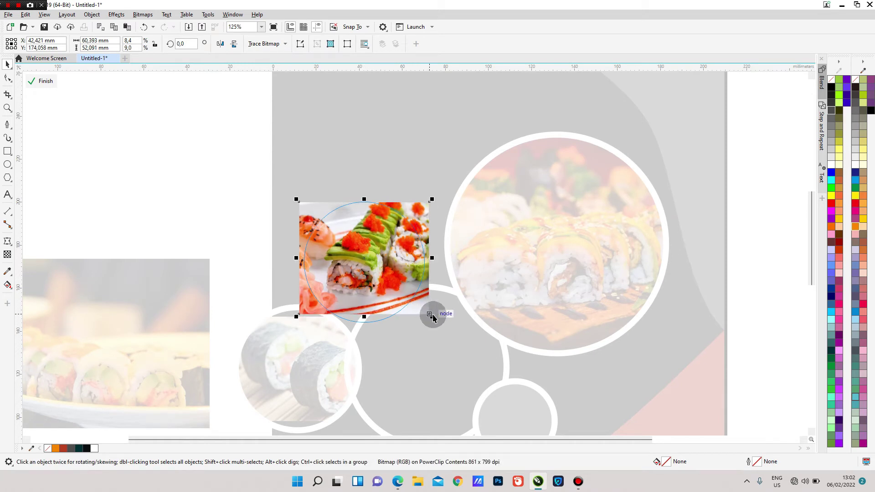
drag(379, 284, 370, 284)
drag(418, 316, 444, 330)
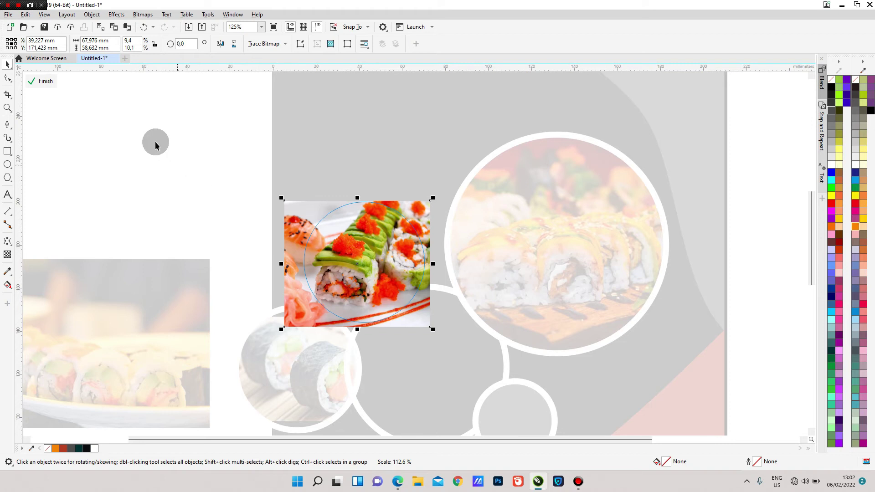
click(45, 81)
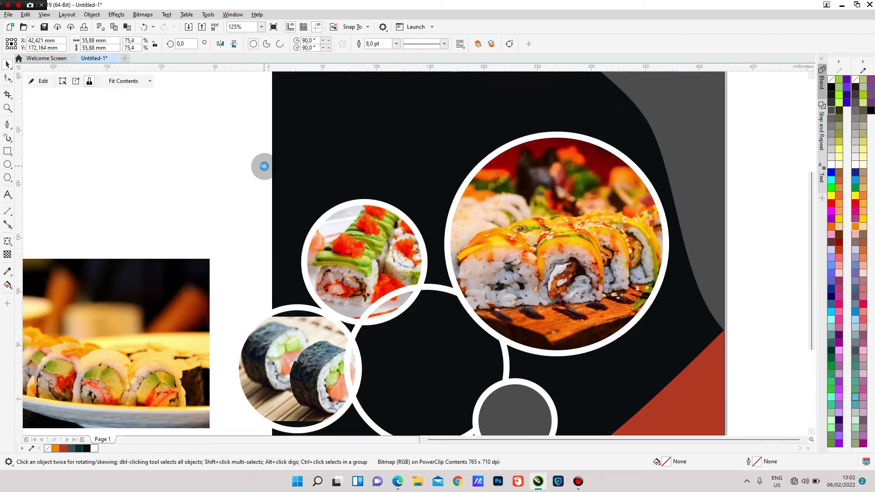
scroll(263, 166, down, 2)
click(194, 245)
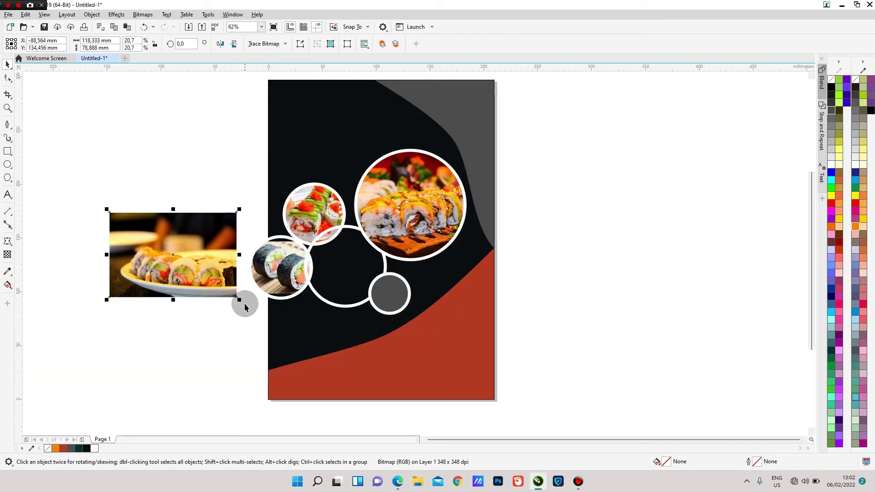
- Enlarge the sushi-plate photo and PowerClip it inside the middle ring
drag(240, 301, 263, 316)
drag(205, 261, 184, 242)
right_click(184, 242)
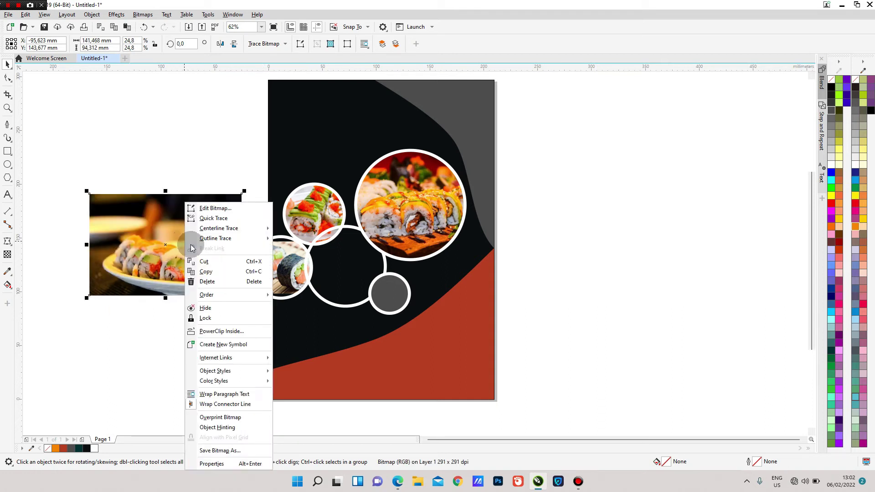
click(236, 333)
click(339, 275)
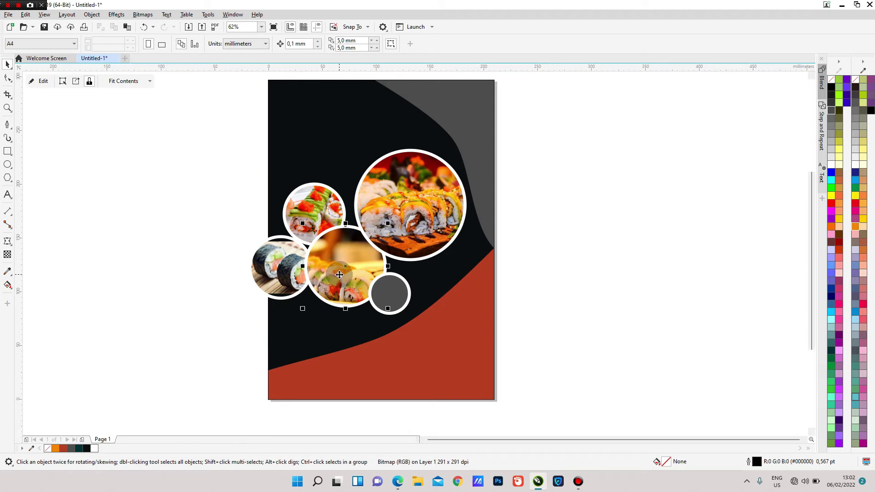
click(547, 260)
scroll(433, 242, down, 2)
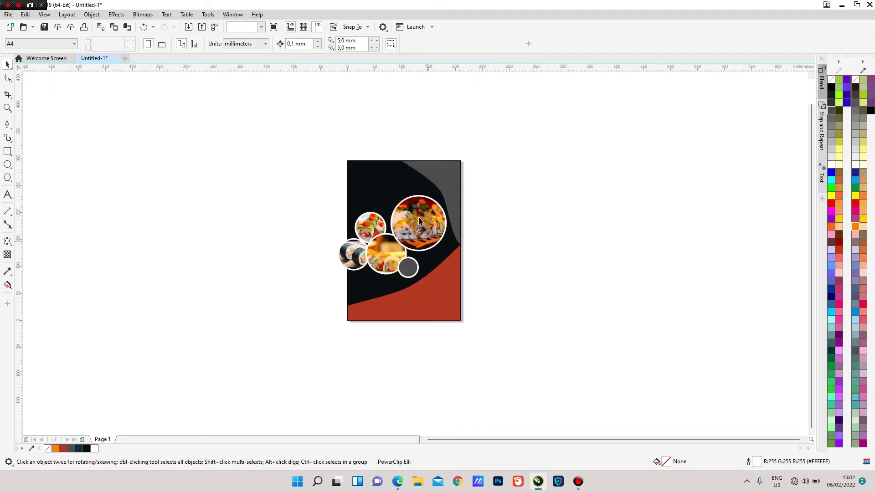
scroll(413, 204, up, 2)
scroll(417, 225, down, 2)
scroll(417, 225, up, 2)
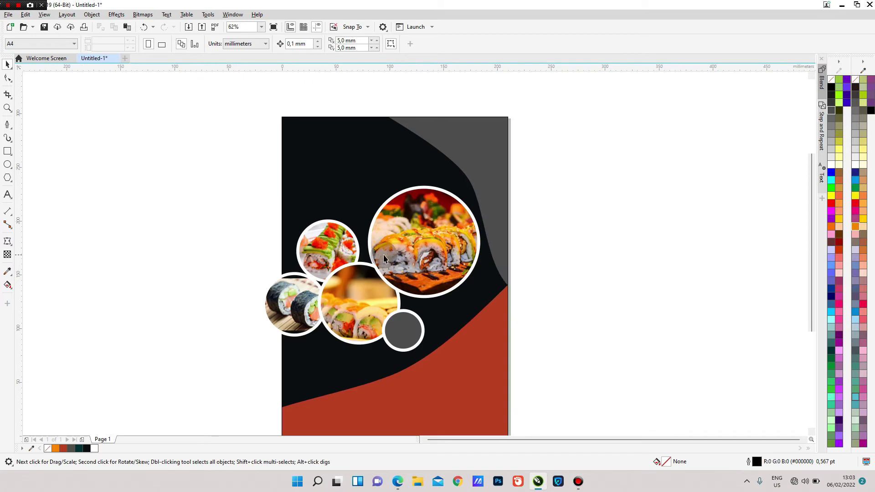
- Bring the upper small ring and the sushi-roll ring to the front of the layer
click(321, 260)
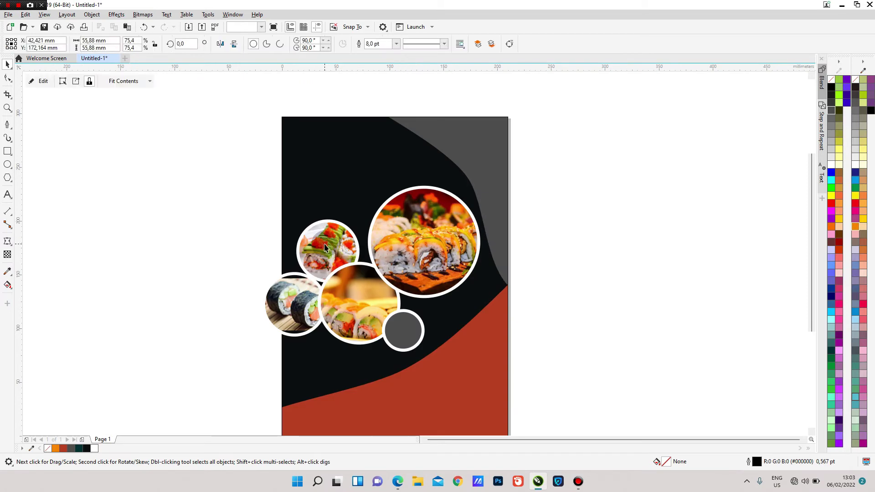
right_click(322, 258)
mouse_move(410, 289)
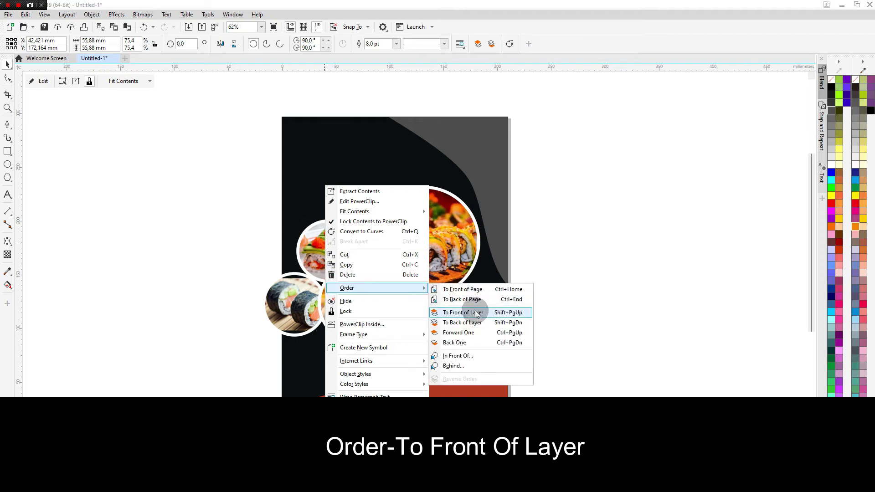
click(477, 312)
click(296, 286)
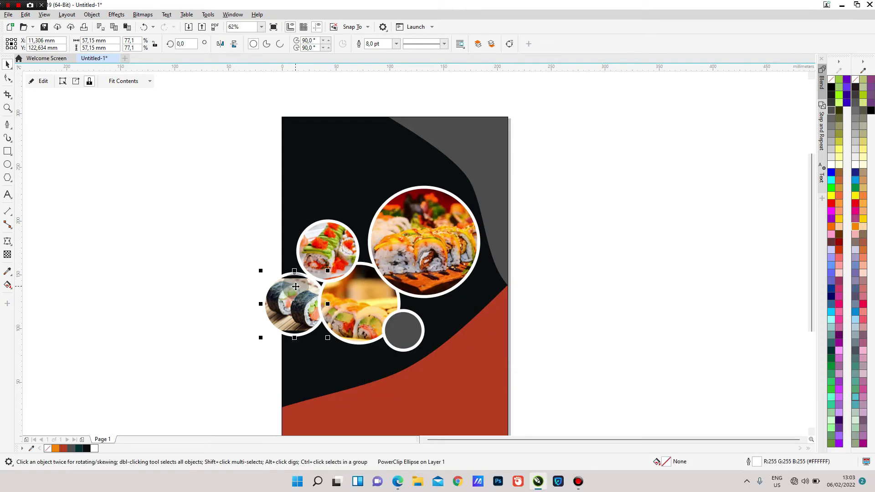
right_click(296, 286)
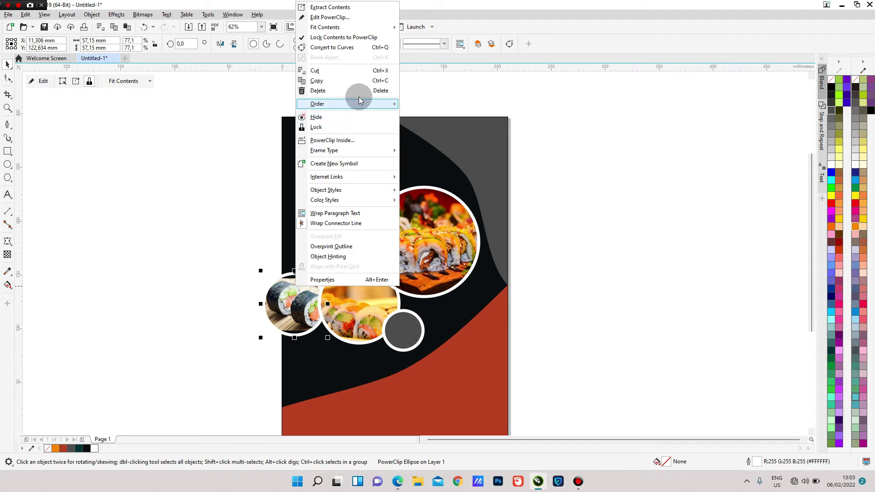
mouse_move(360, 100)
click(441, 144)
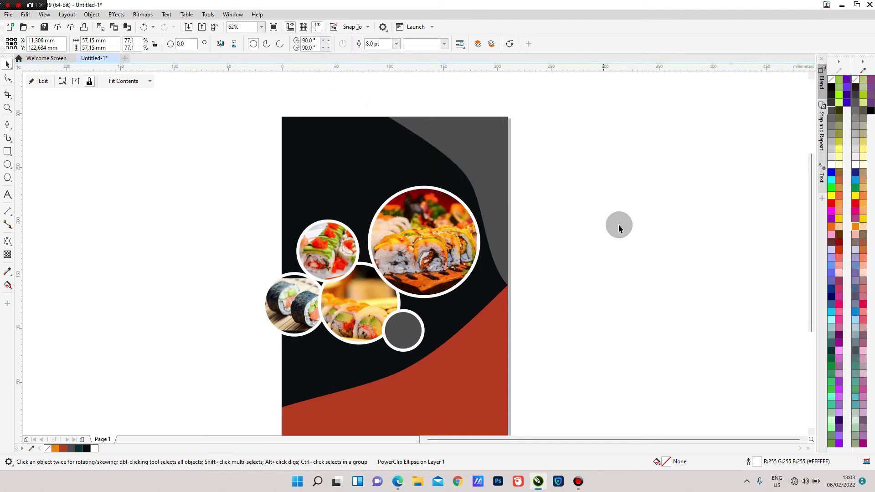
click(638, 239)
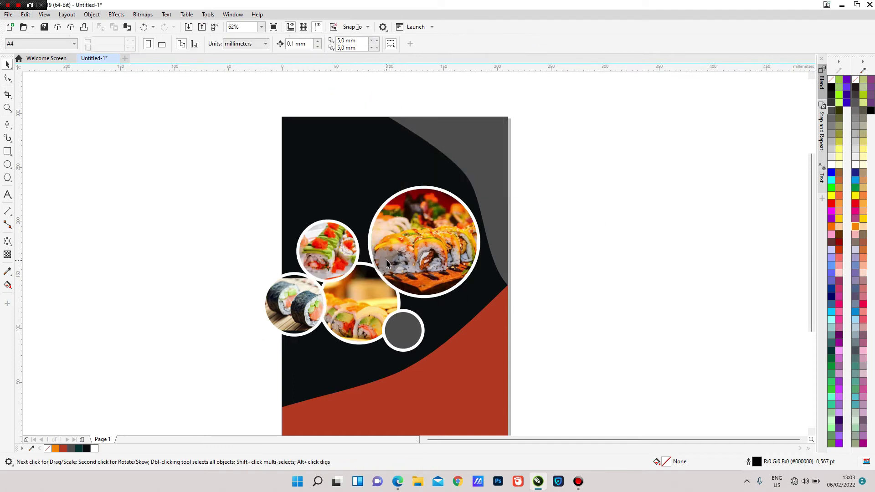
scroll(385, 273, down, 2)
scroll(385, 274, up, 1)
scroll(382, 278, down, 1)
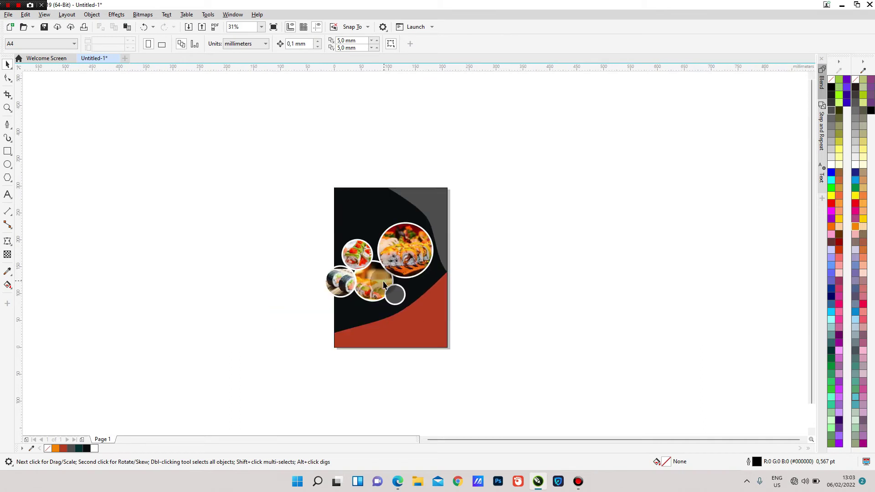
scroll(378, 286, up, 1)
- PowerClip the middle photo ring and the maki-roll ring into the dark page background
click(363, 262)
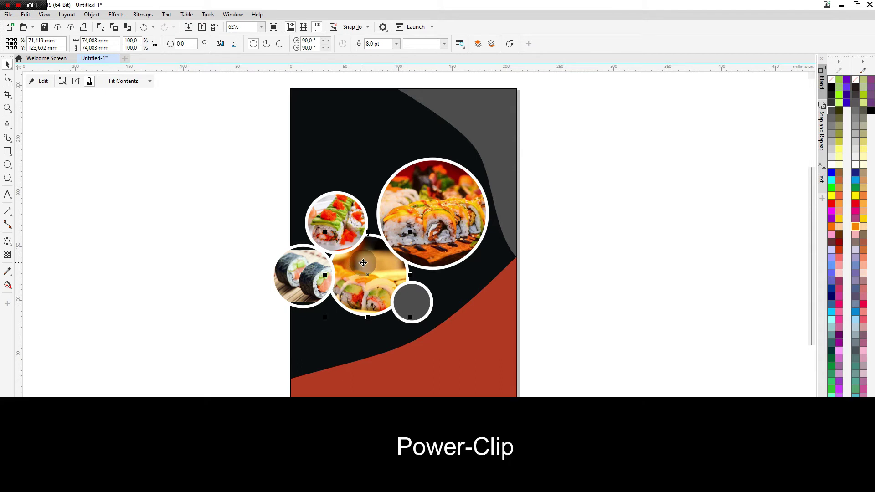
right_click(362, 263)
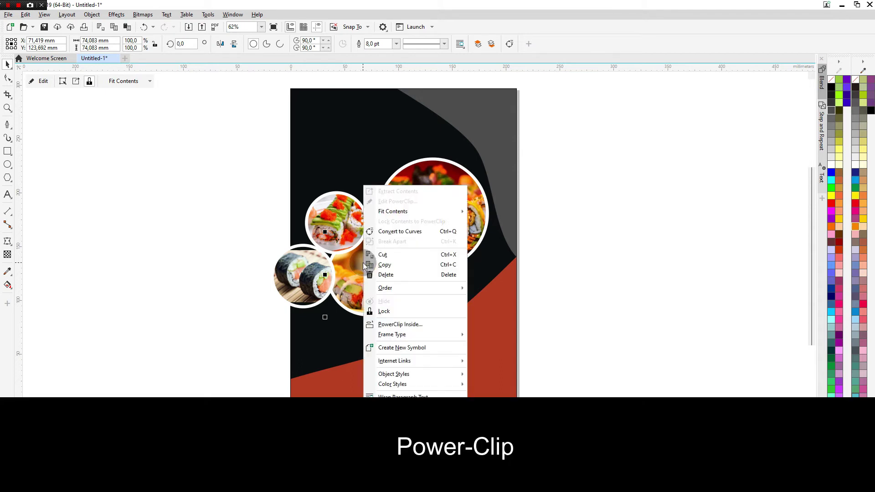
click(400, 325)
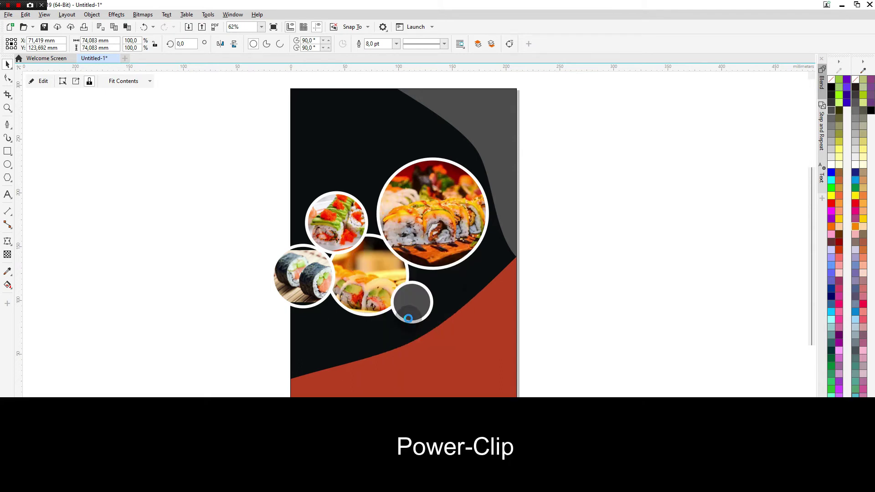
click(459, 293)
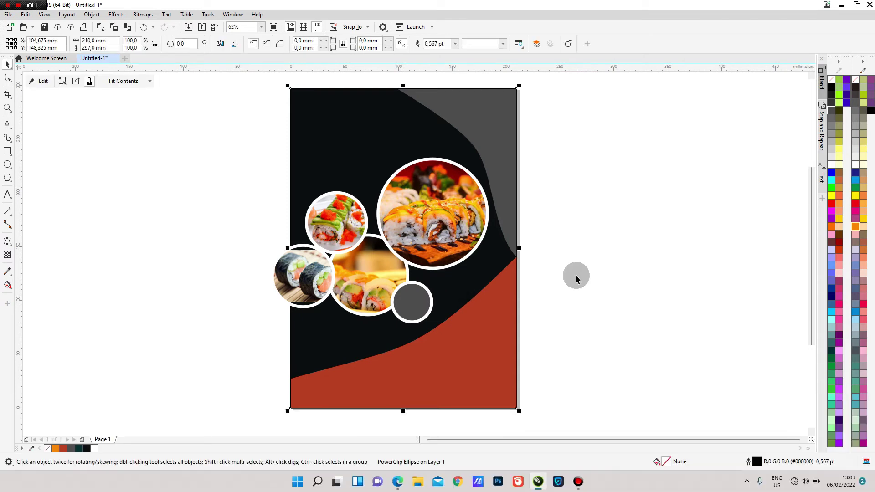
click(575, 275)
click(318, 277)
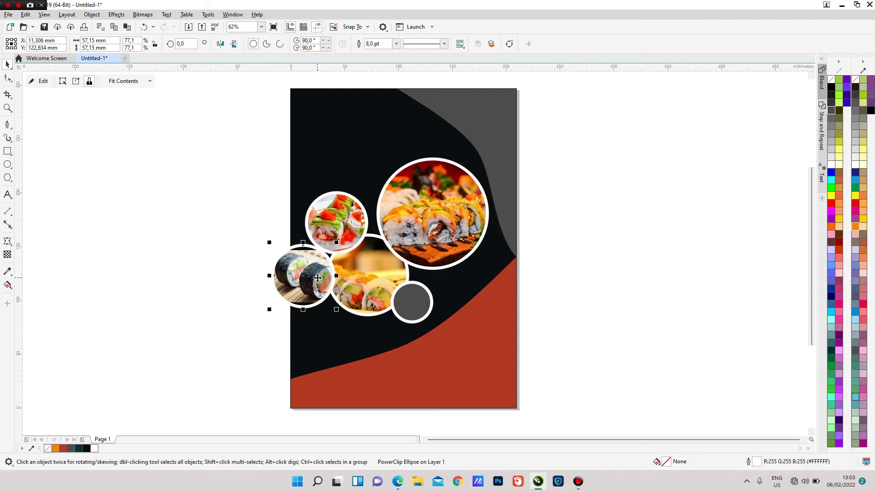
right_click(318, 277)
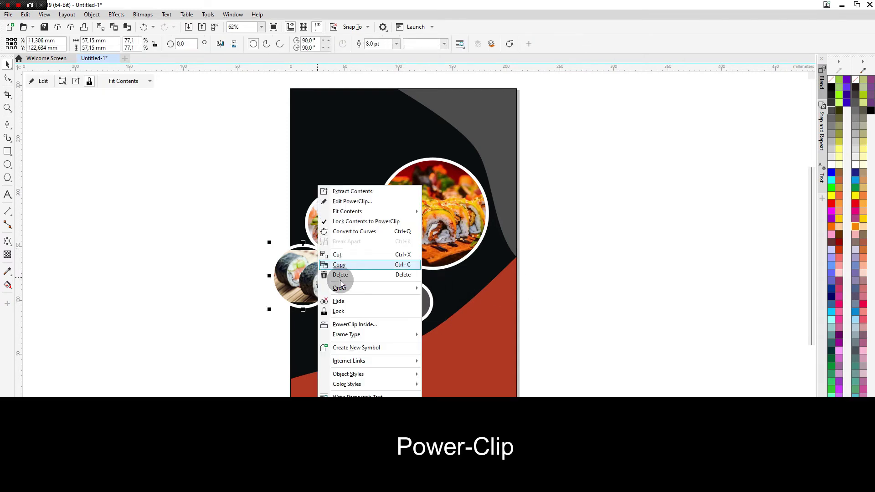
click(370, 325)
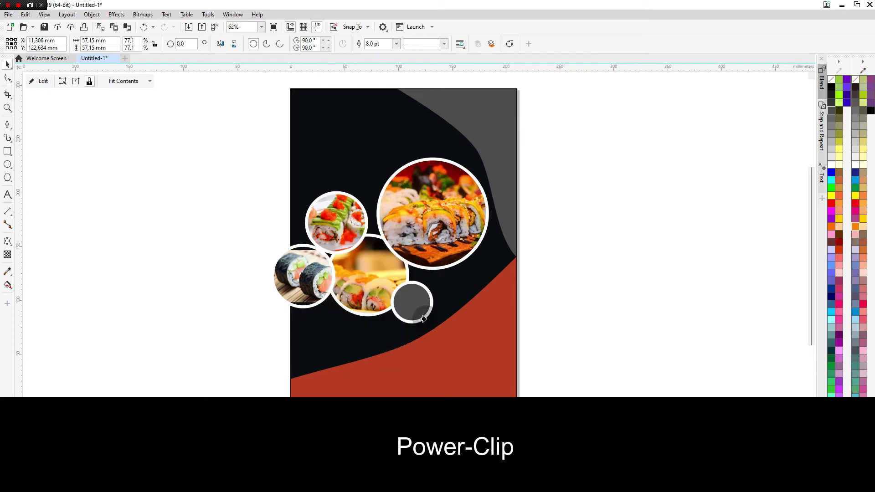
click(332, 337)
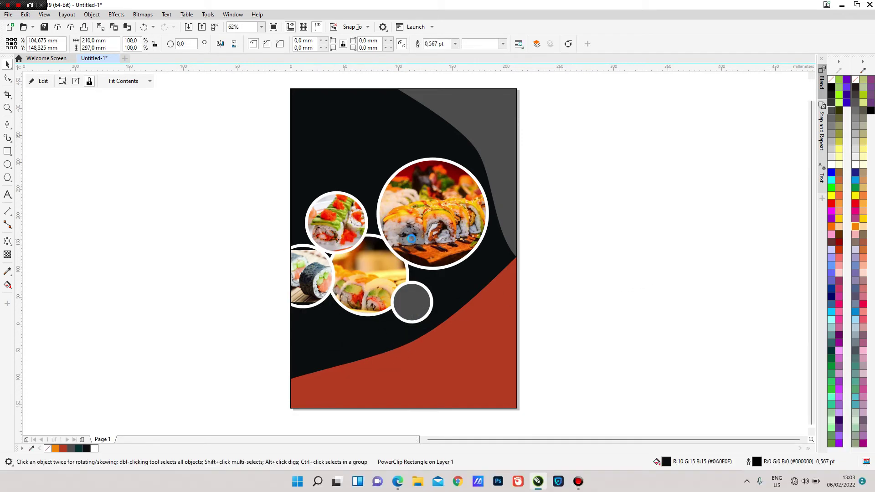
scroll(411, 239, down, 1)
scroll(408, 205, up, 1)
key(Escape)
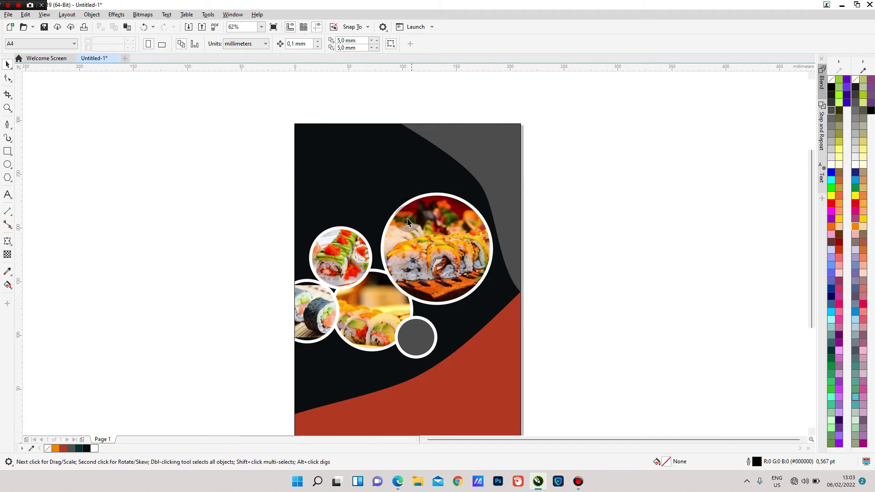
- Draw a banner rectangle from the page's left edge between the small photo rings
click(7, 152)
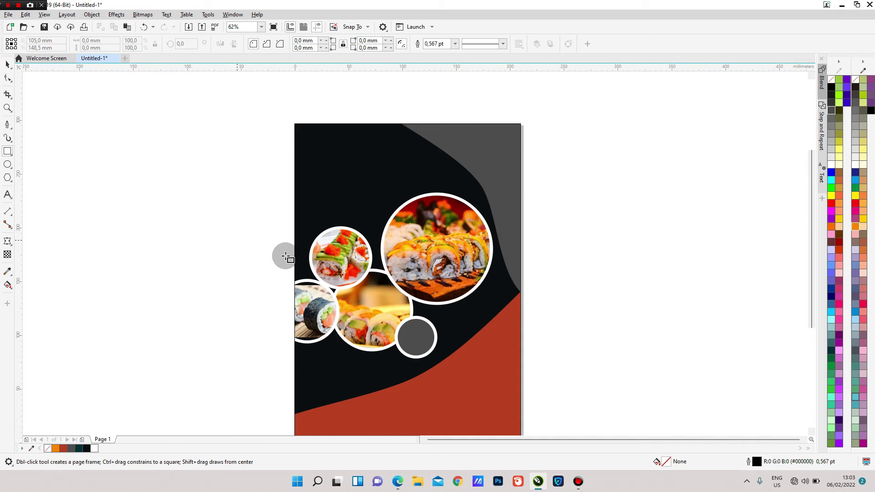
scroll(303, 264, up, 1)
drag(290, 277, 427, 299)
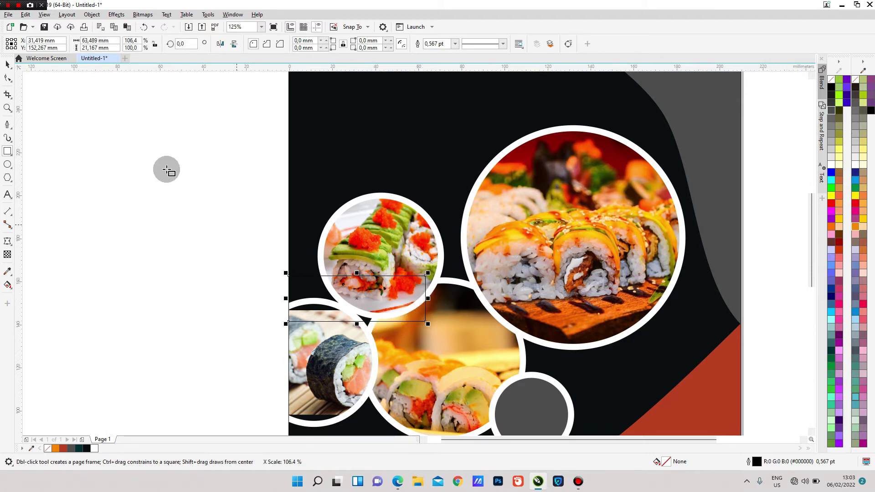
click(7, 66)
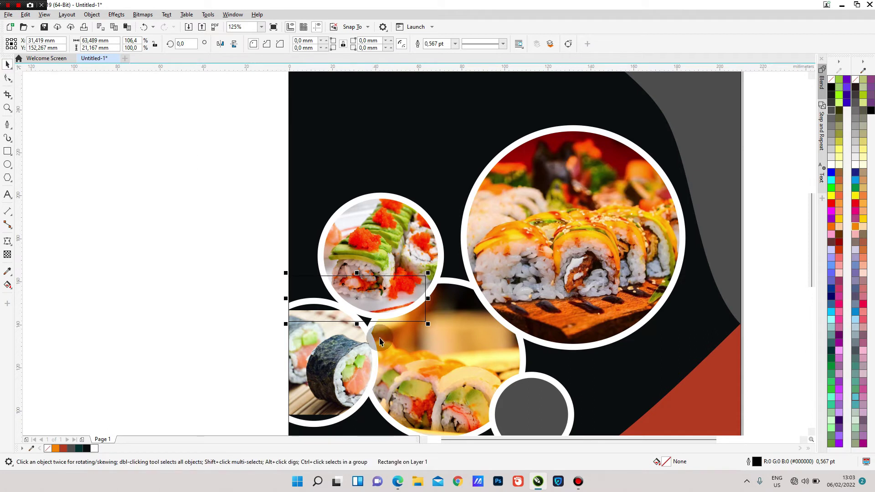
- Fill the banner brick red (C34 M90 Y100 K2) and remove its outline
click(63, 449)
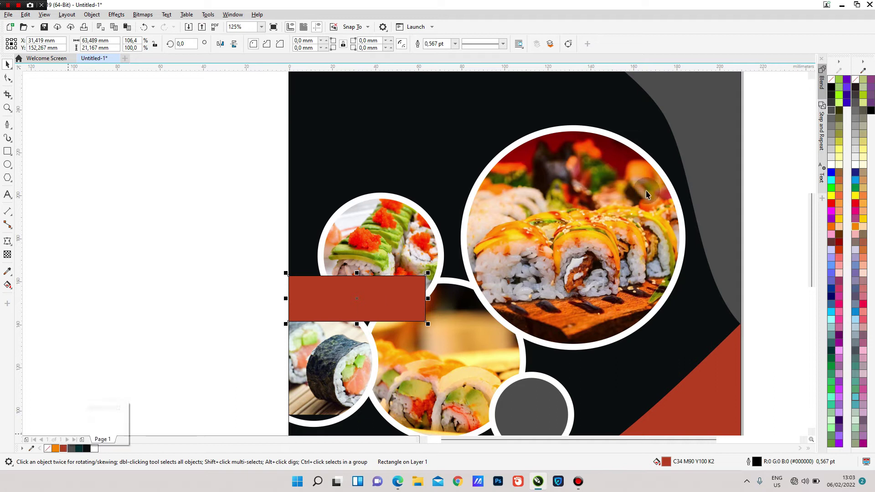
right_click(831, 79)
scroll(519, 168, down, 1)
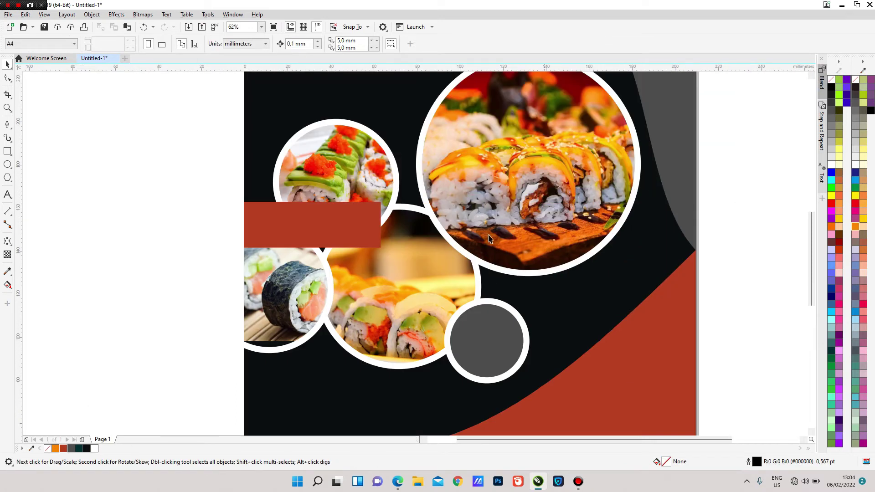
scroll(564, 243, up, 1)
click(357, 221)
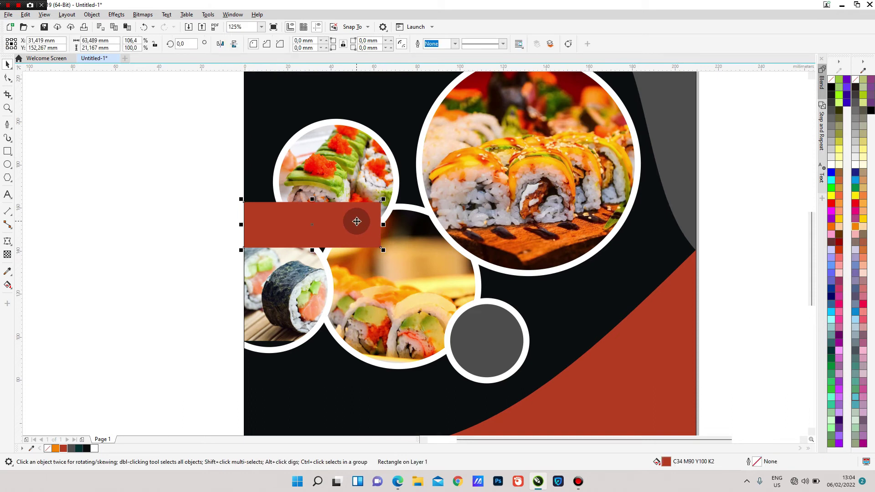
scroll(356, 221, down, 1)
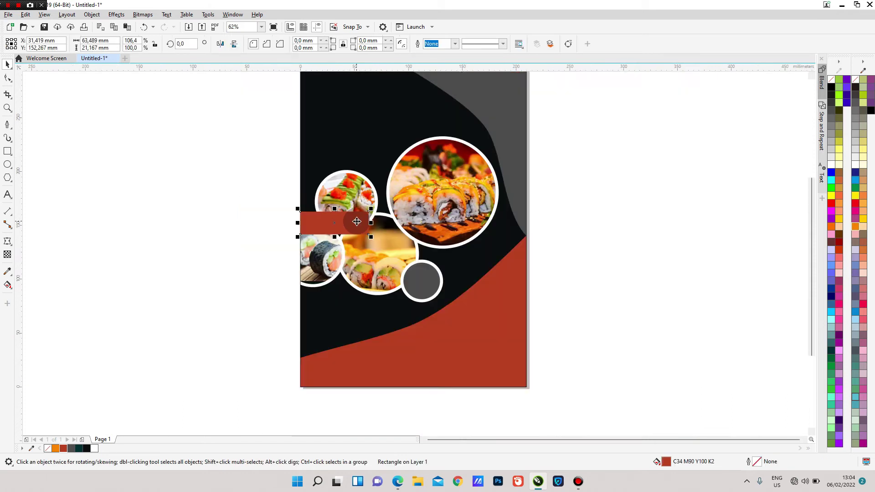
click(627, 236)
scroll(395, 223, down, 1)
scroll(401, 190, up, 1)
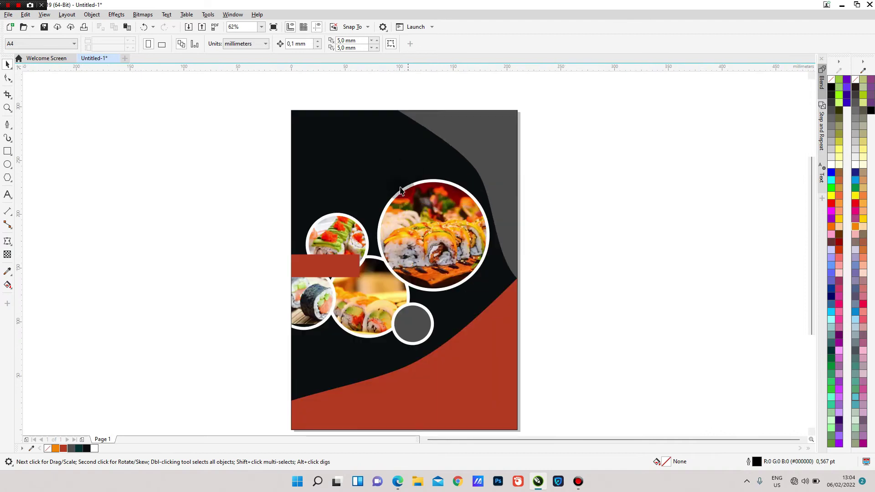
scroll(352, 247, up, 1)
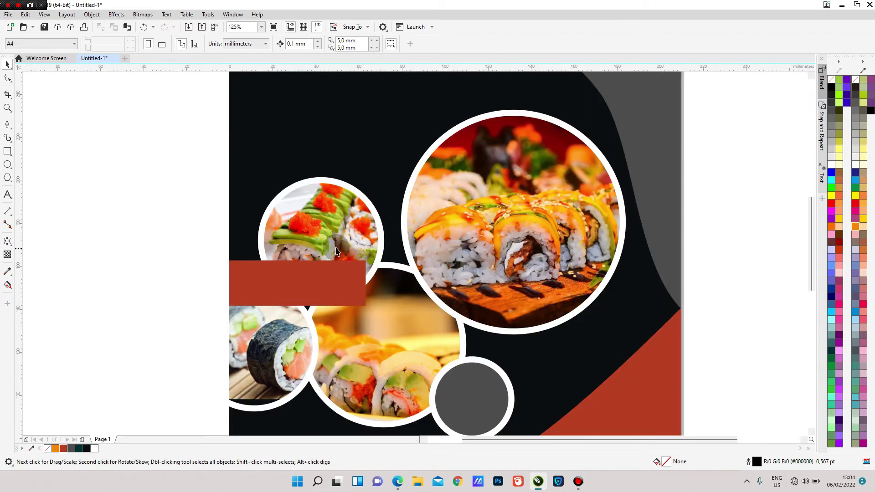
- Type 'Special Service' on two lines inside the red banner in Arial 24 pt
click(7, 196)
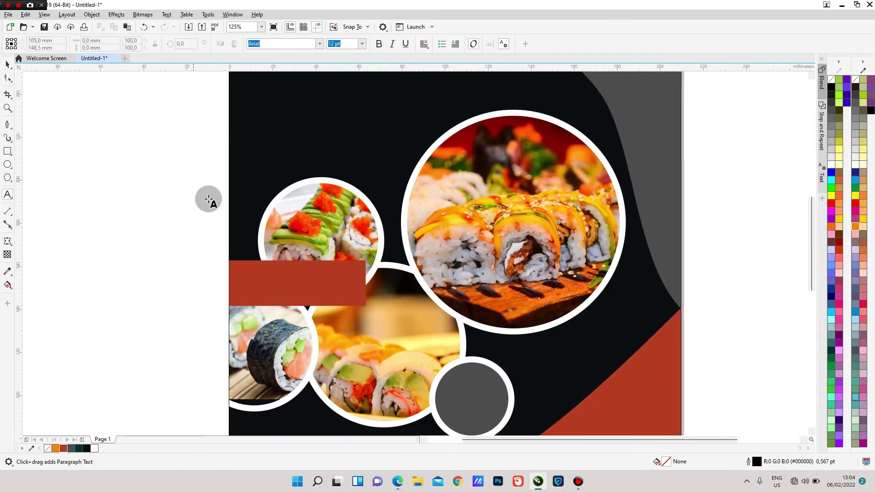
click(263, 277)
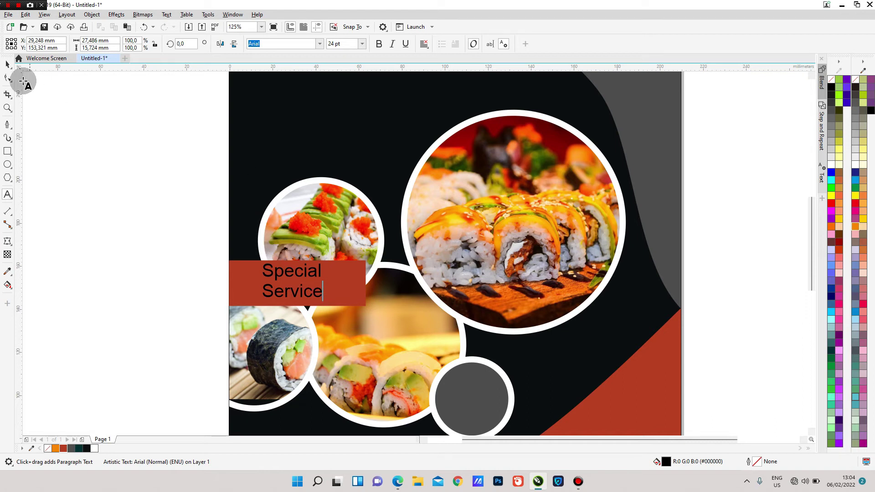
click(8, 65)
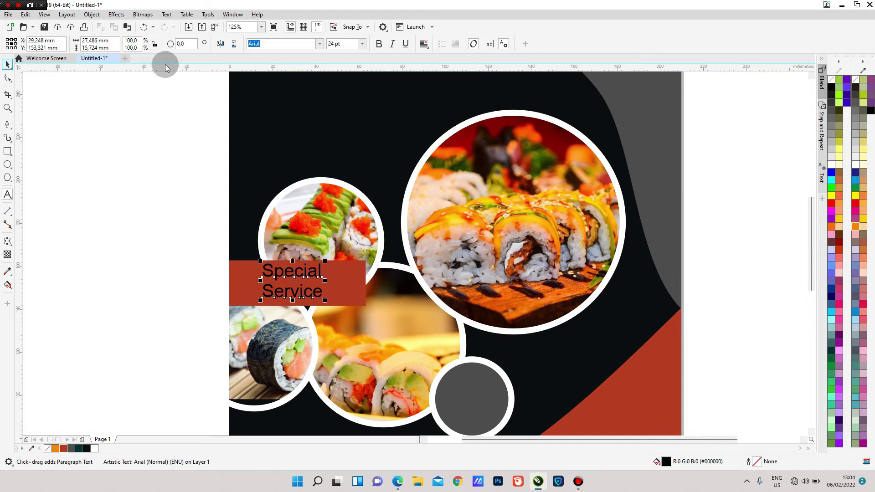
- Set the banner text to Impact, enlarge it, and split it into separate lines with Ctrl+K
click(319, 44)
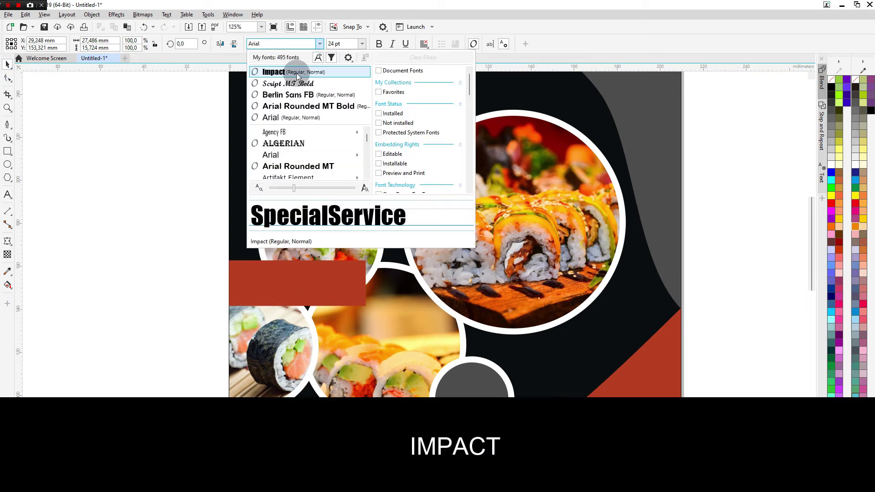
click(297, 76)
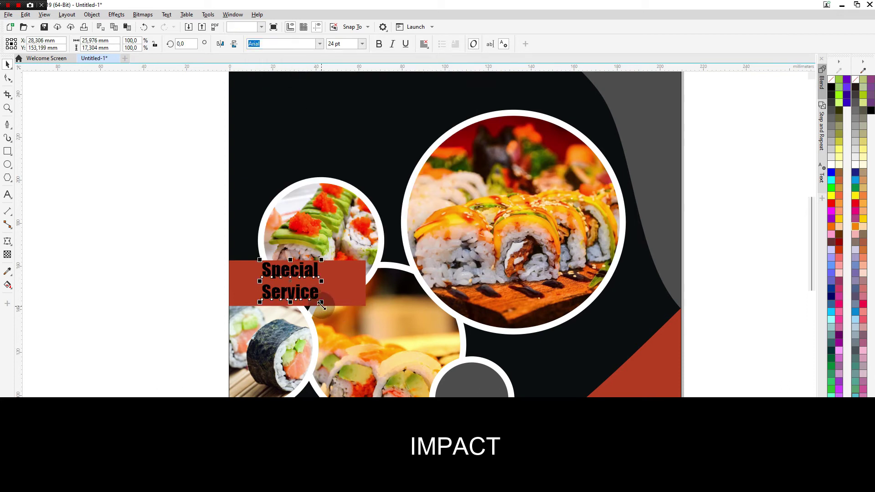
drag(321, 302, 334, 311)
key(ctrl+k)
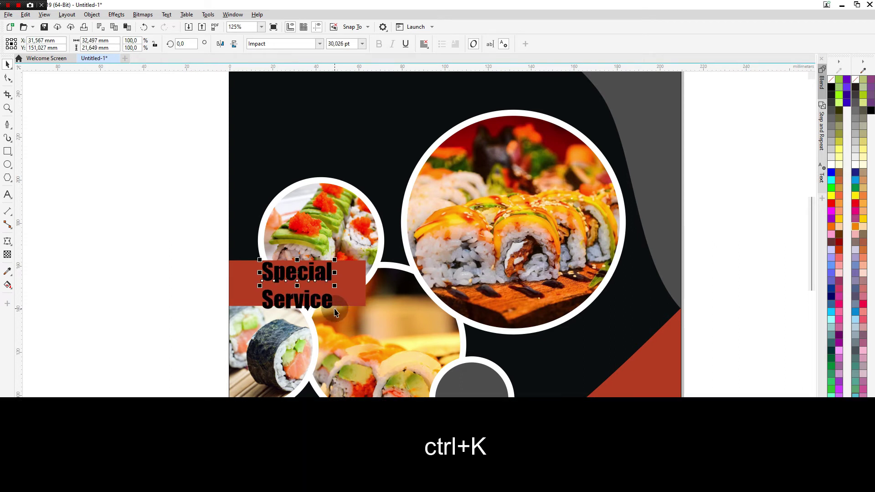
- Enlarge 'Special' to about 34.9 pt and align a widened 'Service' beneath it
scroll(286, 290, up, 2)
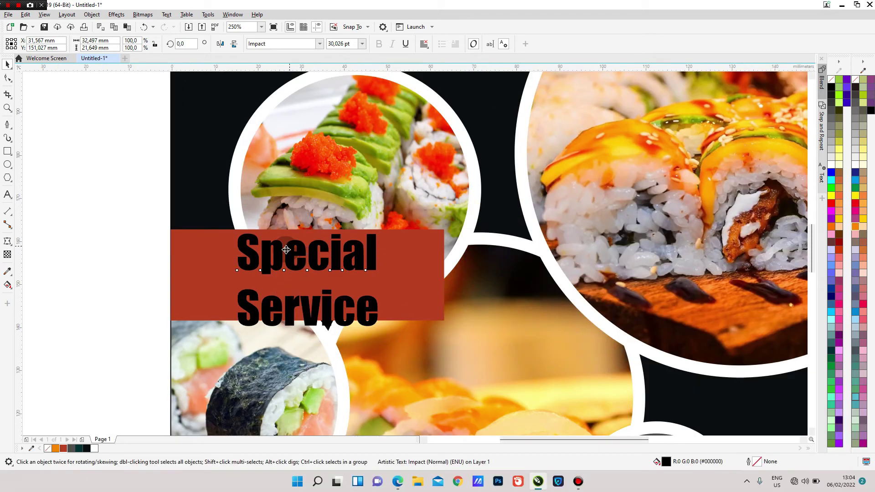
drag(286, 249, 274, 256)
drag(370, 283, 393, 291)
click(316, 301)
drag(307, 309, 308, 307)
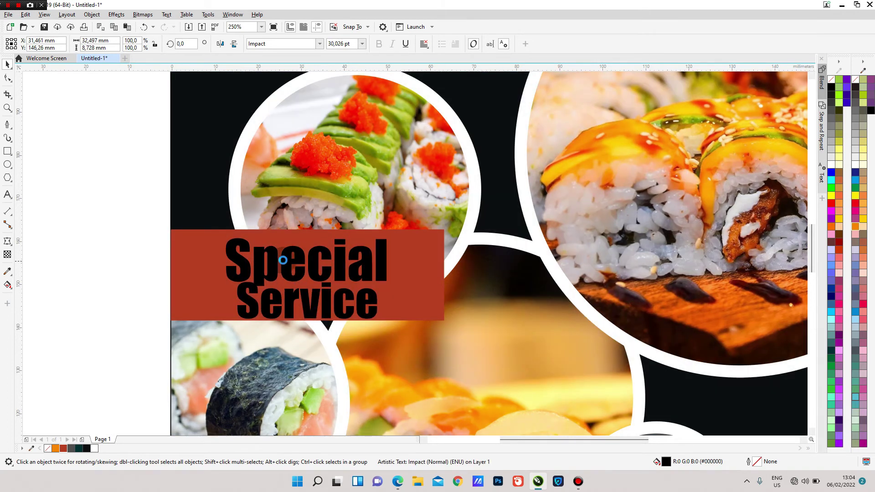
click(288, 257)
drag(288, 260, 287, 256)
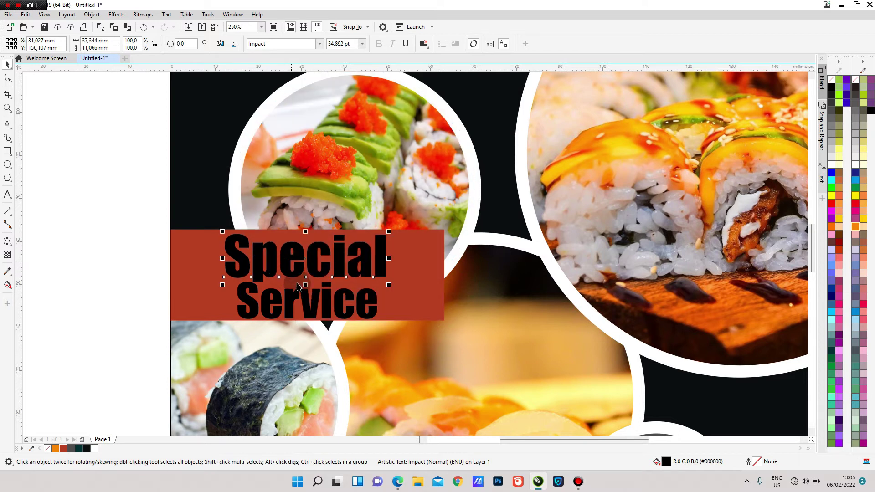
click(306, 301)
drag(307, 304, 302, 304)
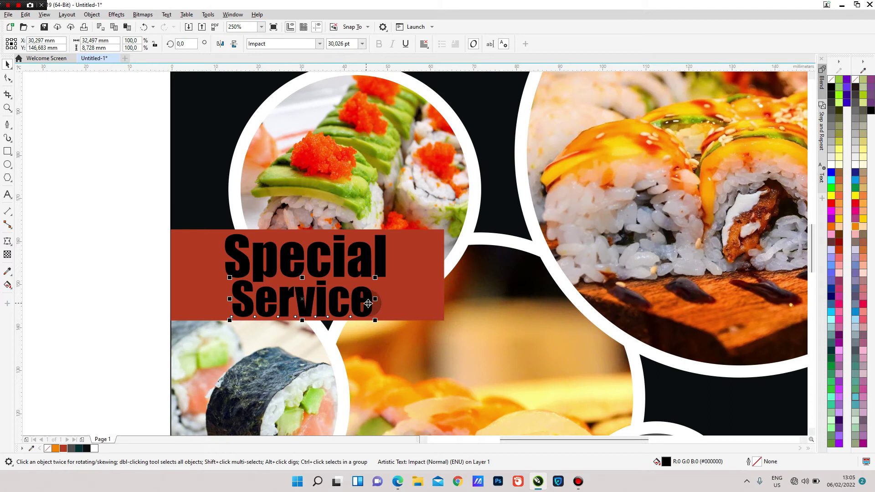
drag(378, 299, 385, 299)
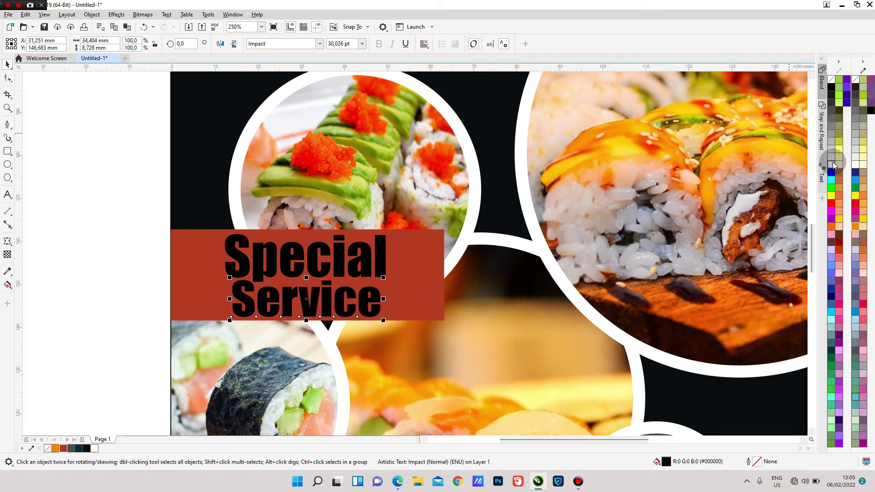
- Make the 'Special Service' words white
click(831, 164)
click(335, 249)
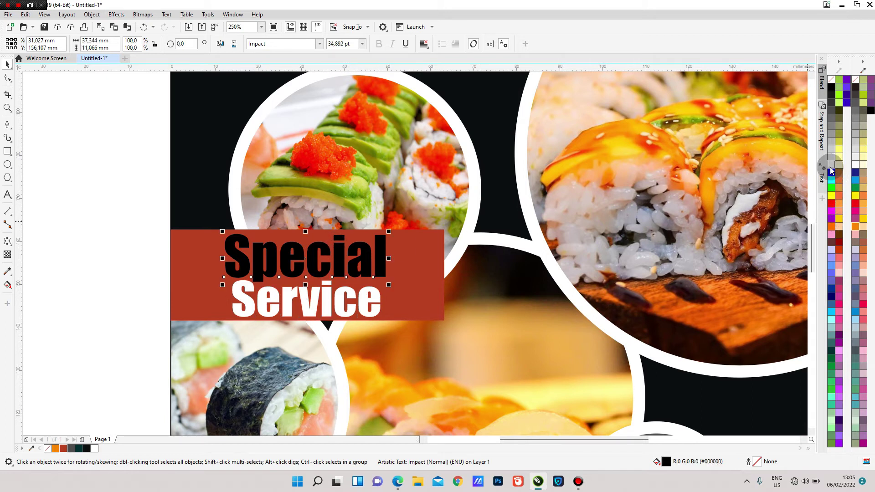
scroll(484, 237, down, 3)
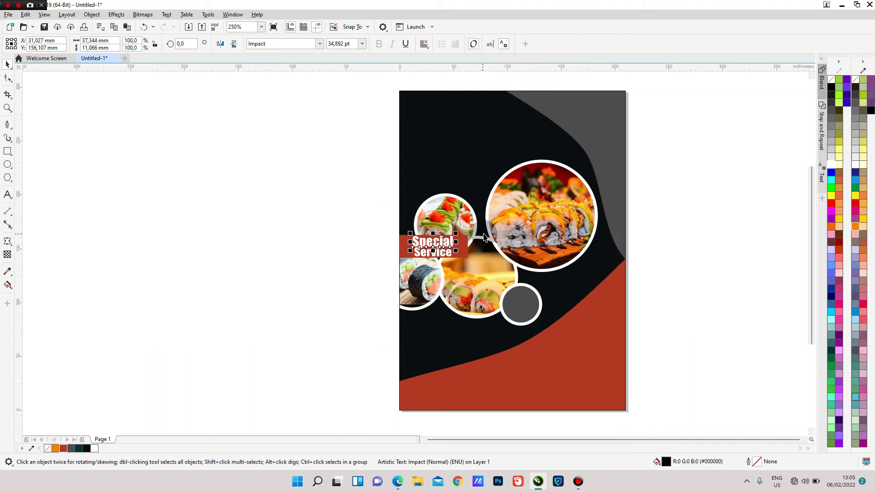
click(583, 238)
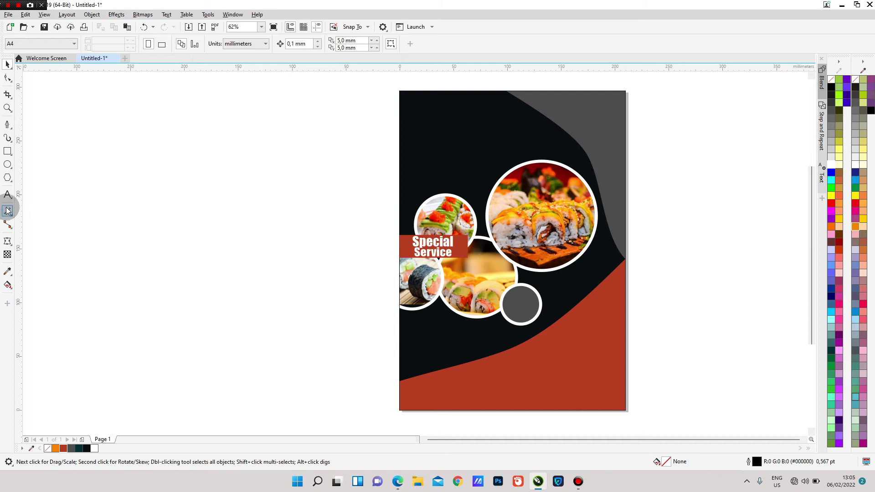
- Draw a bar from the page's left edge near the bottom, filled white with no outline
click(7, 152)
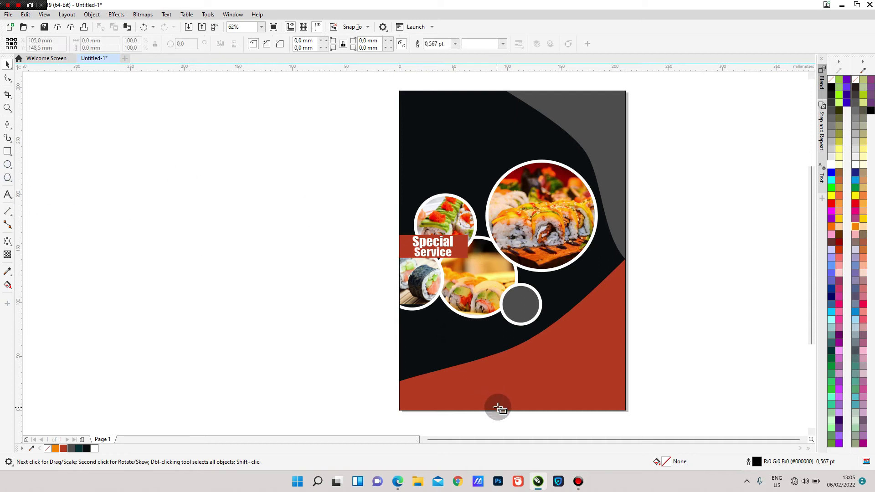
scroll(497, 405, up, 2)
scroll(291, 324, down, 2)
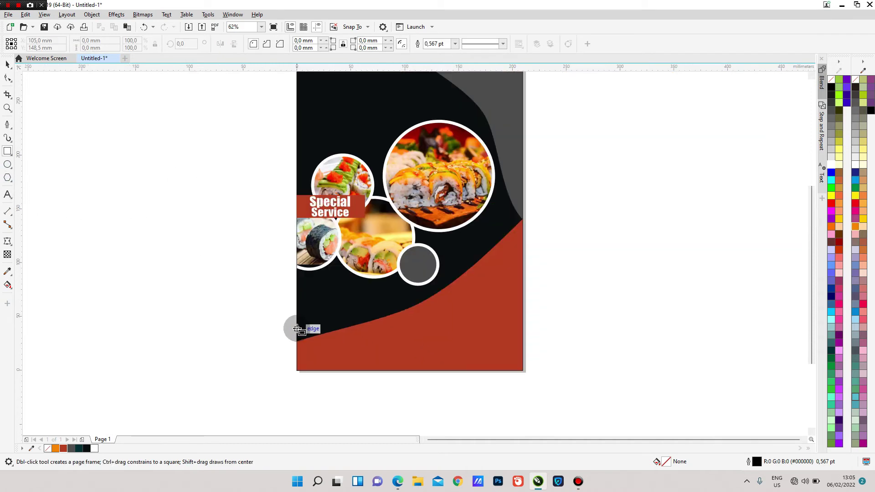
drag(286, 329, 425, 353)
click(8, 65)
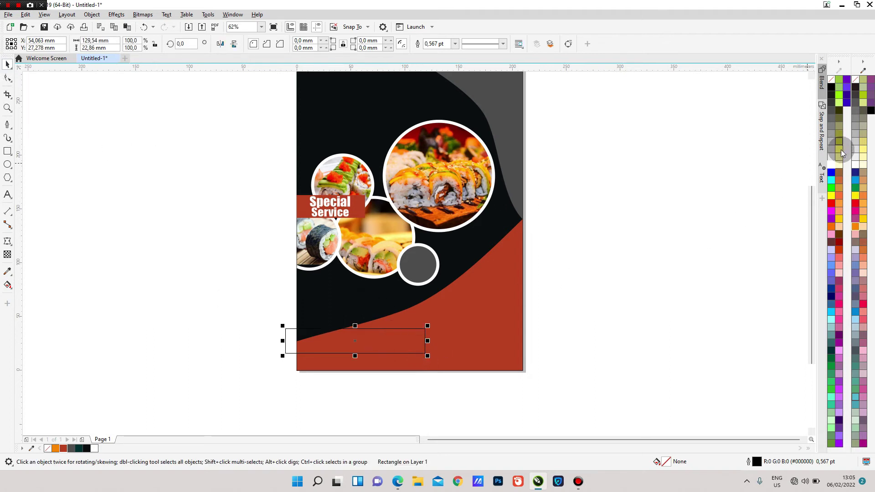
click(830, 166)
right_click(832, 81)
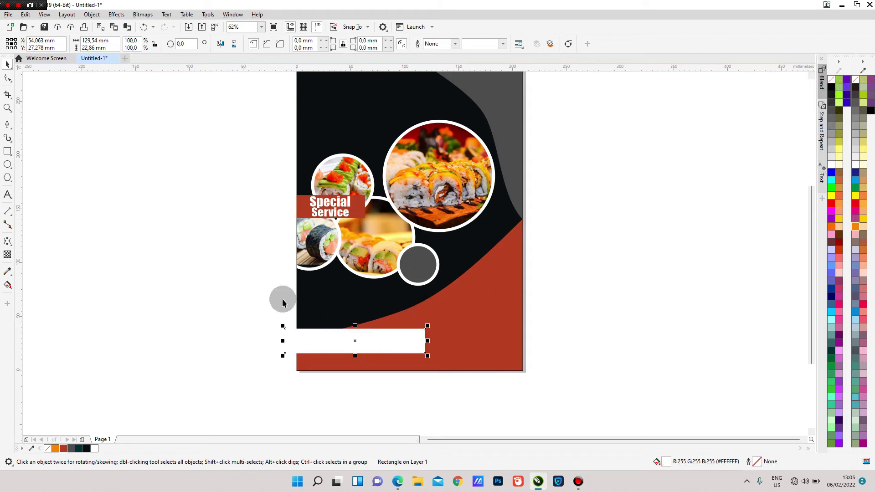
- Round the bar's corners to 11.43 mm
click(7, 78)
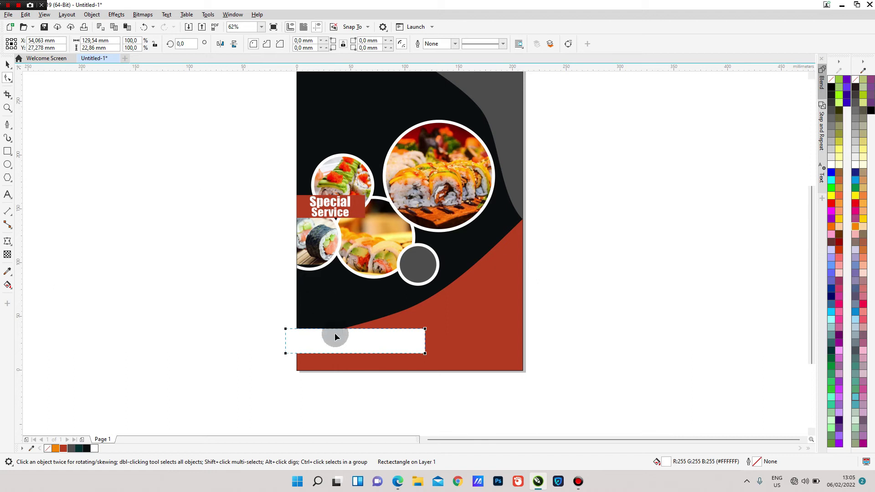
scroll(335, 336, up, 2)
drag(236, 322, 268, 334)
click(8, 64)
scroll(452, 277, down, 2)
- PowerClip the rounded bar inside the page background so it is clipped at the left edge
right_click(425, 310)
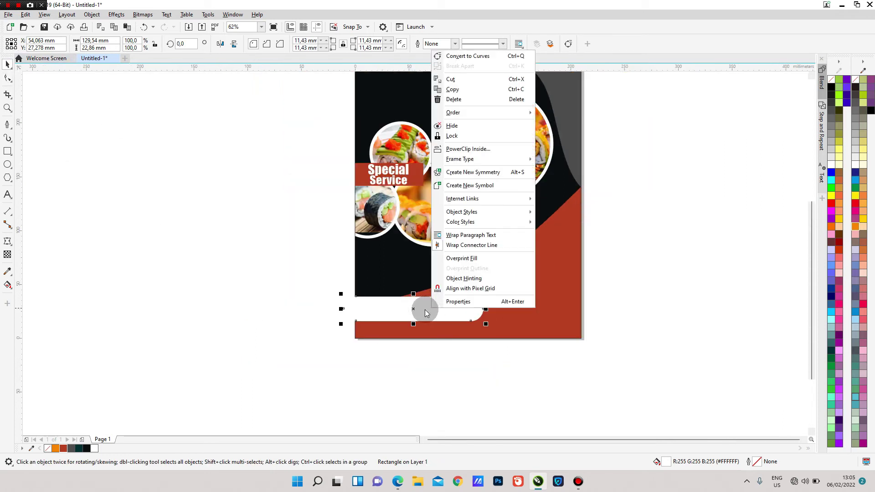
click(460, 149)
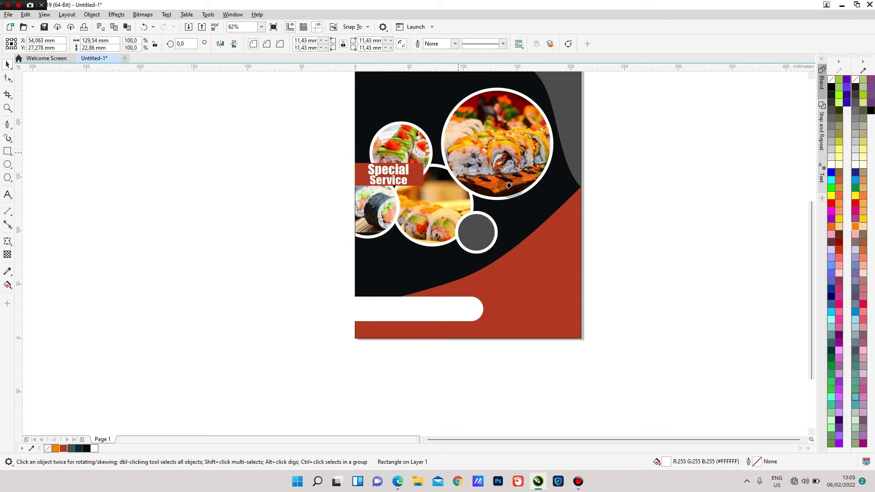
click(513, 226)
click(653, 245)
scroll(483, 335, down, 1)
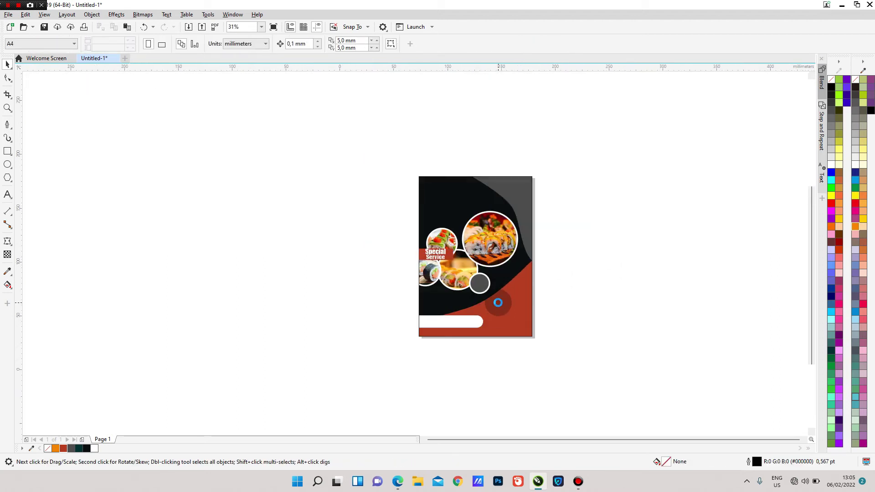
scroll(498, 302, up, 1)
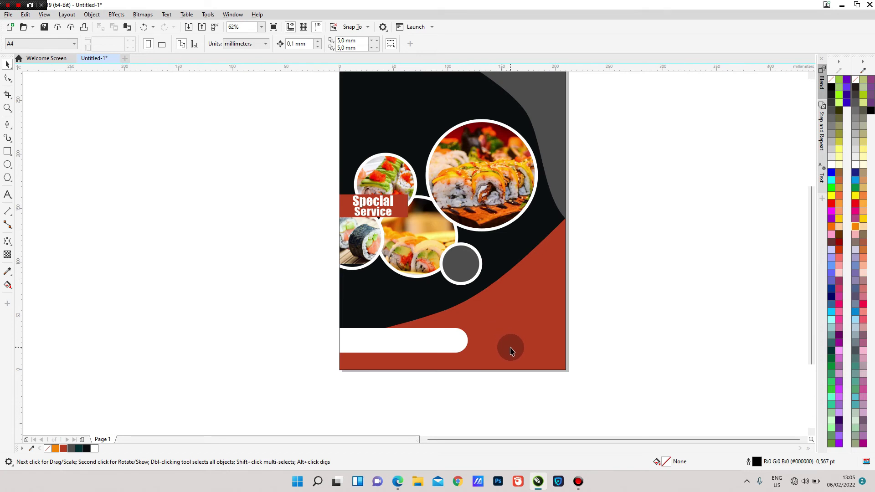
scroll(468, 305, down, 1)
scroll(453, 190, up, 1)
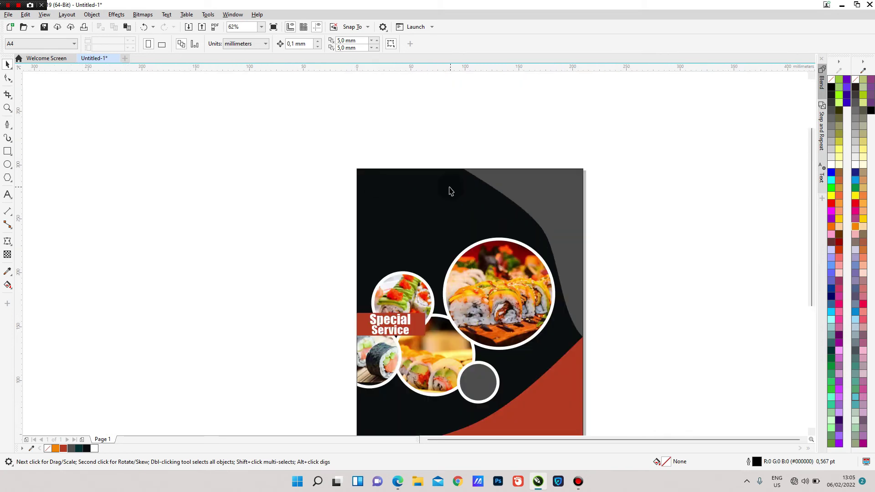
- Type 'Sushi' near the top of the flyer, enlarge it to about 99 pt, and make it white
click(7, 196)
click(383, 211)
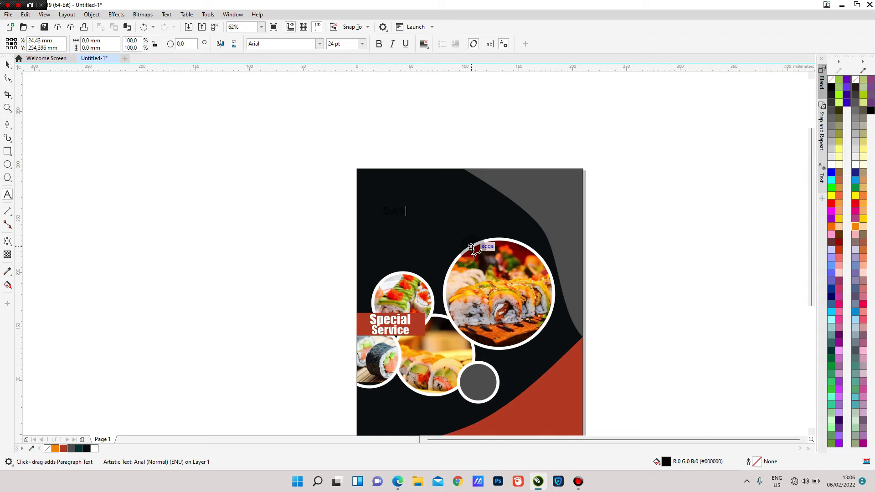
click(4, 63)
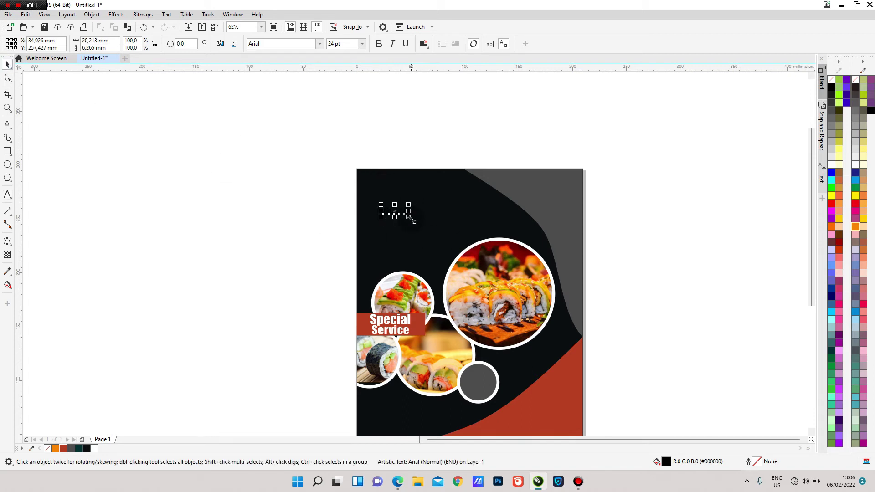
drag(433, 236, 433, 213)
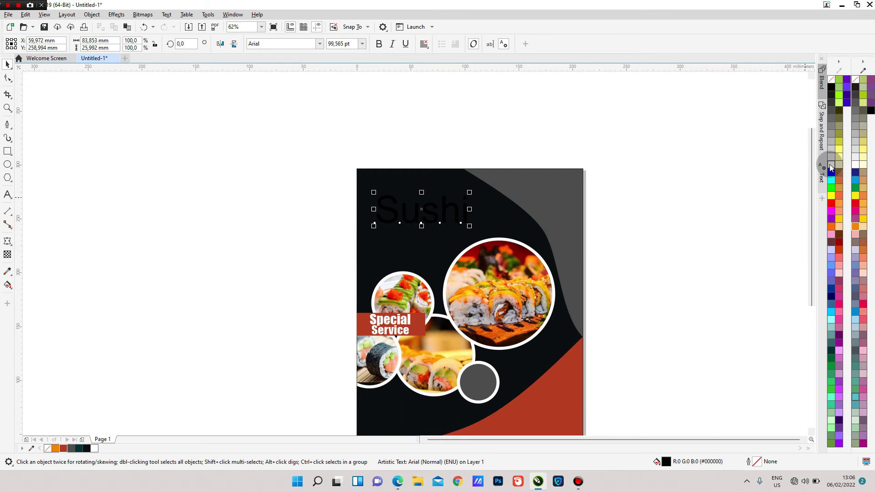
click(831, 168)
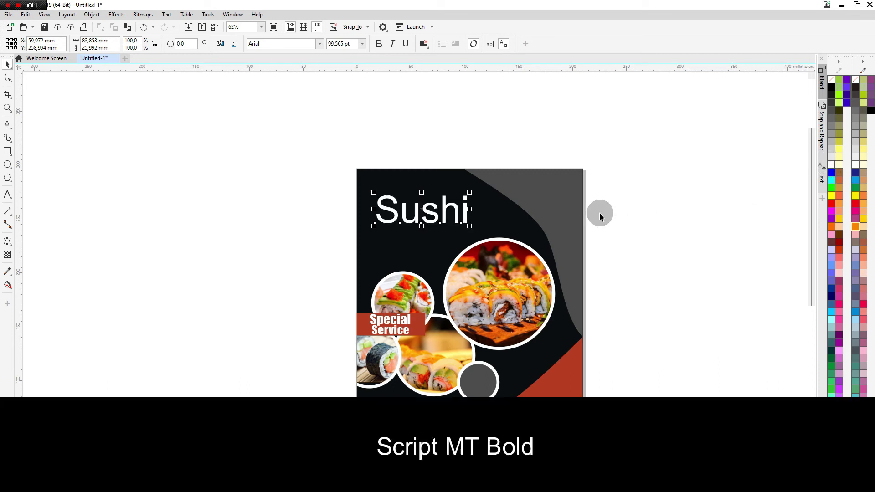
- Set the heading in Script MT Bold, enlarge it to 120.129 pt, and move it top-left
click(320, 44)
click(284, 84)
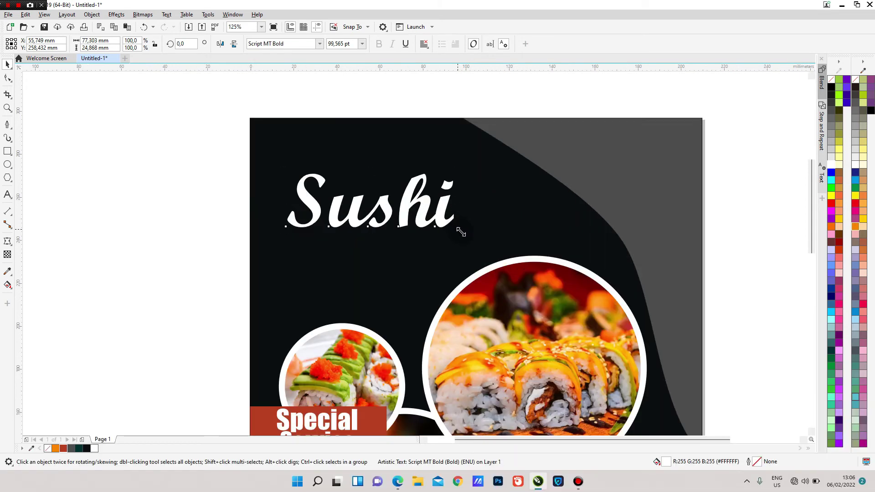
drag(458, 229, 493, 253)
drag(402, 211, 392, 190)
scroll(392, 190, down, 2)
click(523, 222)
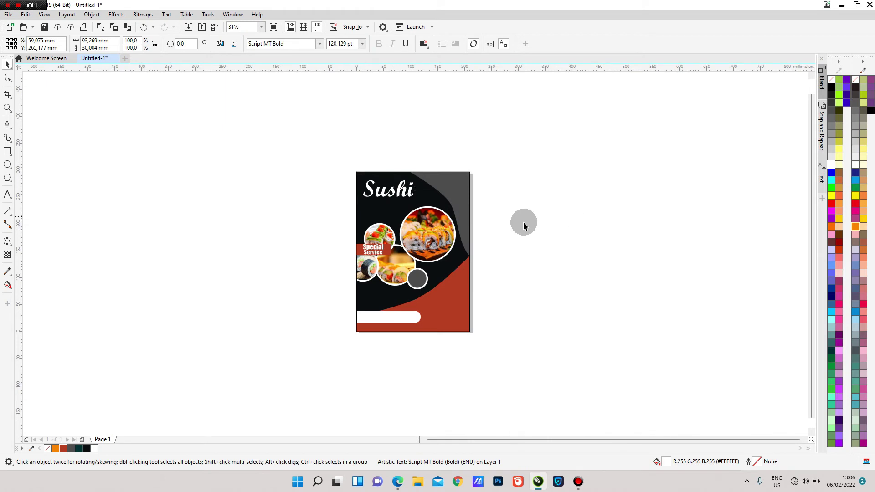
scroll(428, 193, up, 1)
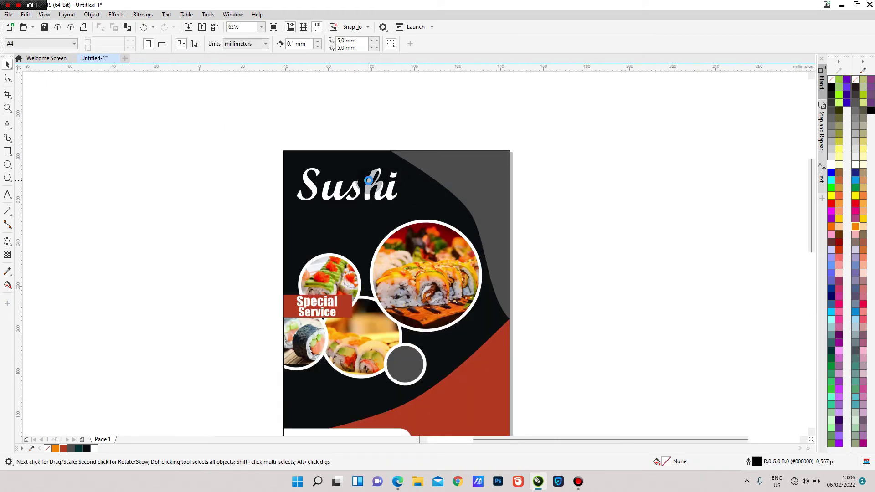
scroll(370, 184, up, 1)
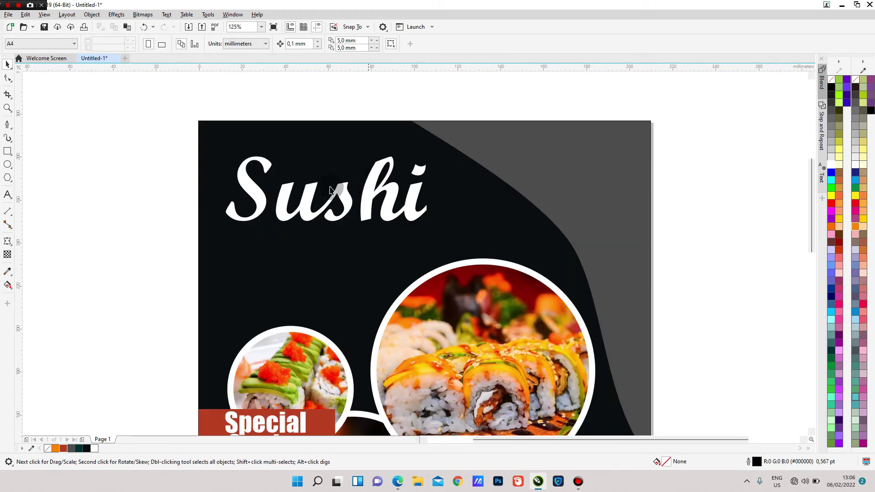
- Type 'The Best Food' below the Sushi heading, enlarge it, and make it white
click(8, 195)
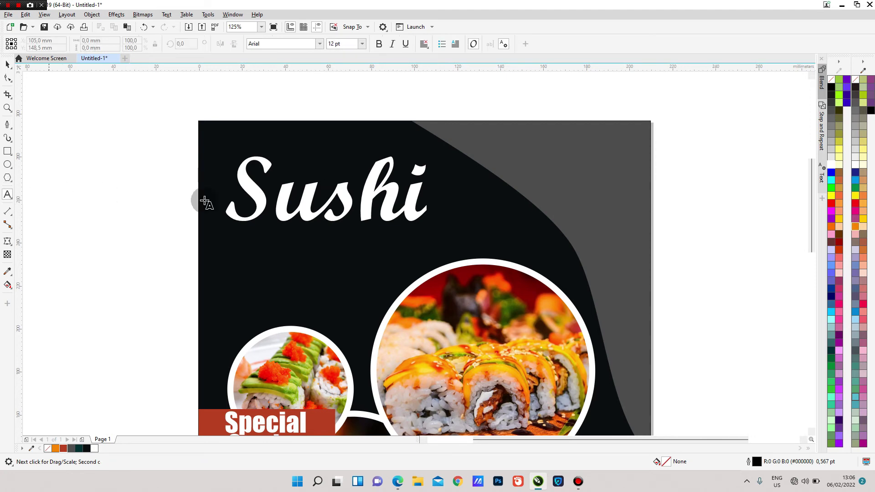
click(300, 240)
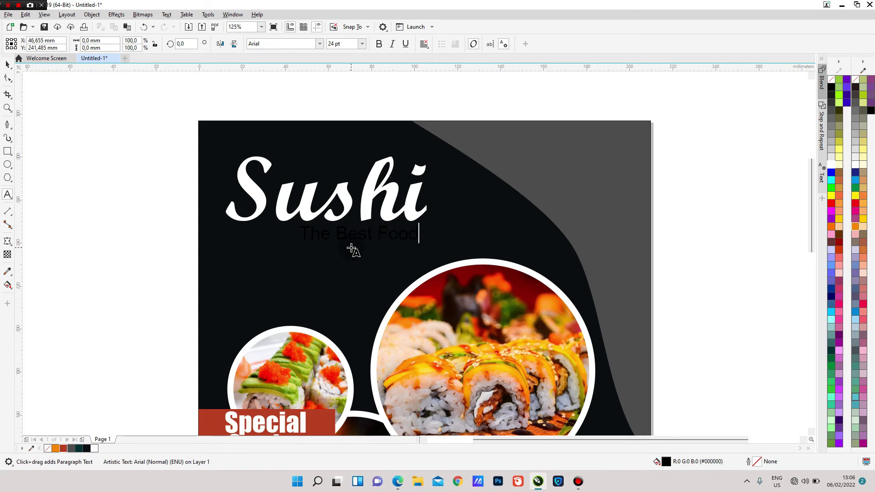
click(8, 64)
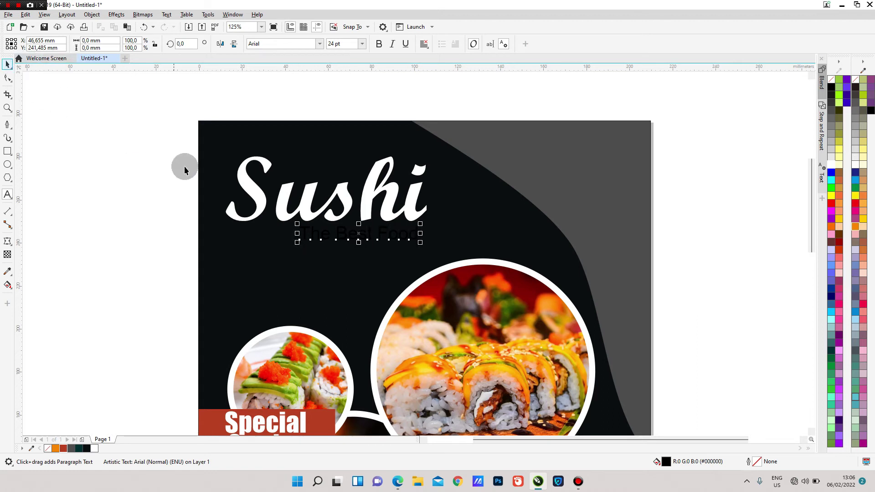
drag(265, 254, 255, 255)
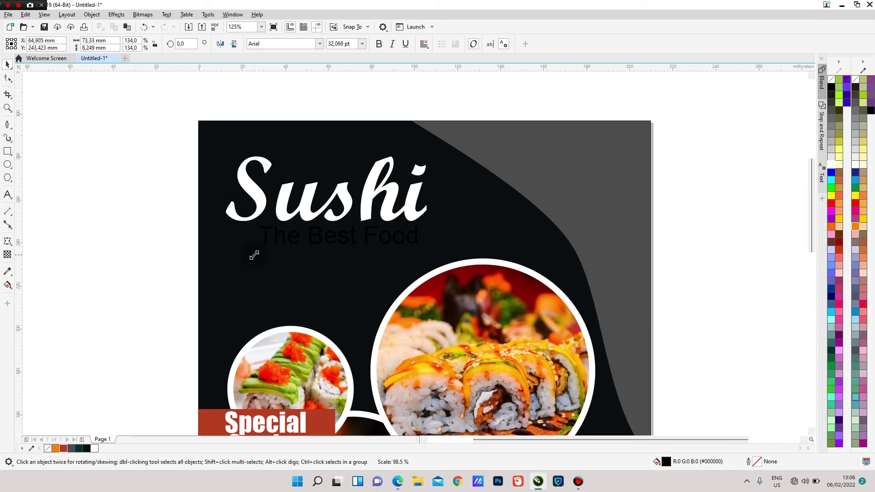
drag(336, 239, 331, 240)
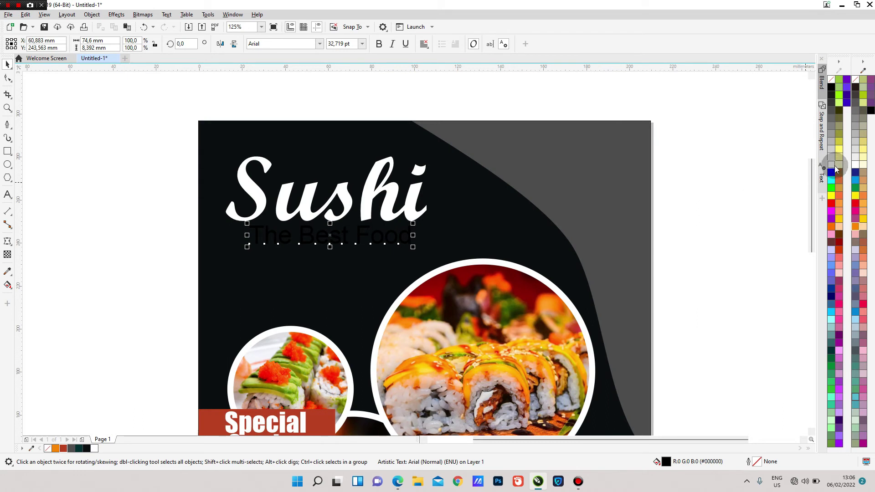
click(832, 167)
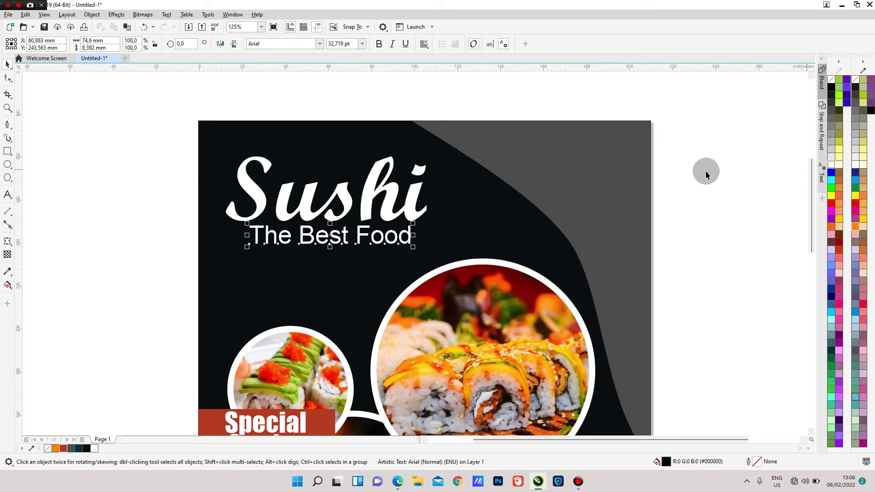
- Apply Script MT Bold to 'The Best Food' and enlarge it to about 35.6 pt
click(320, 44)
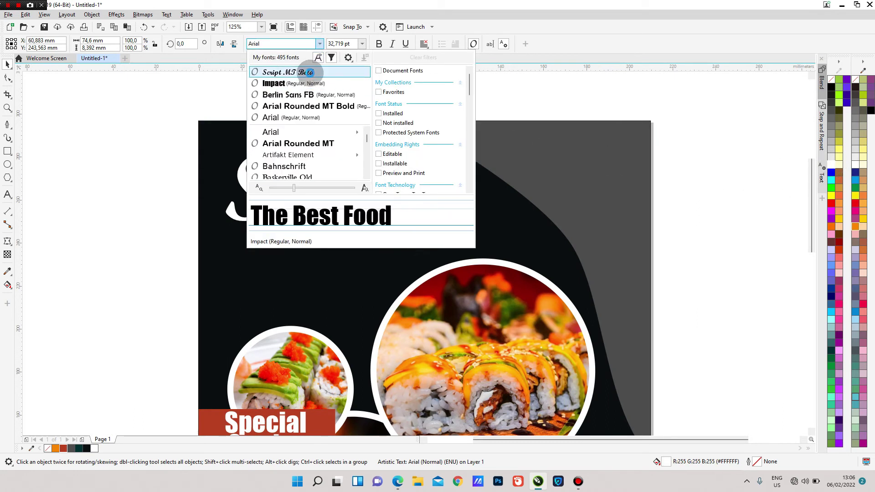
click(310, 76)
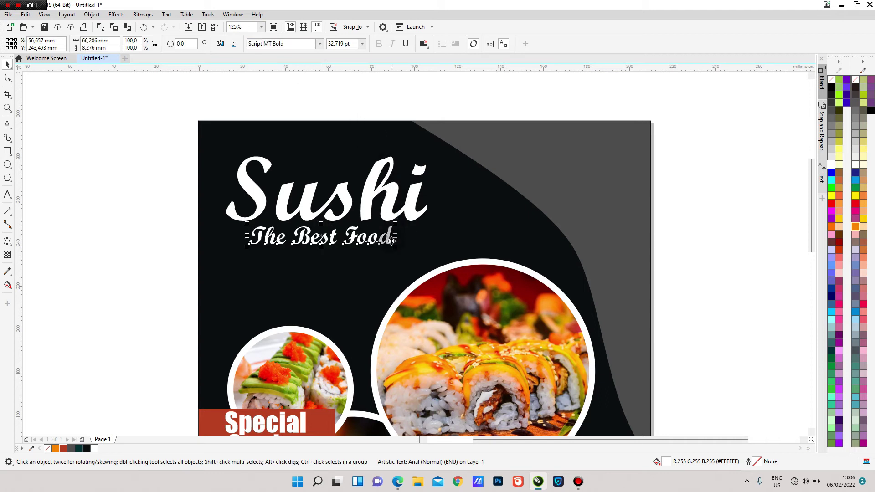
drag(395, 247, 406, 246)
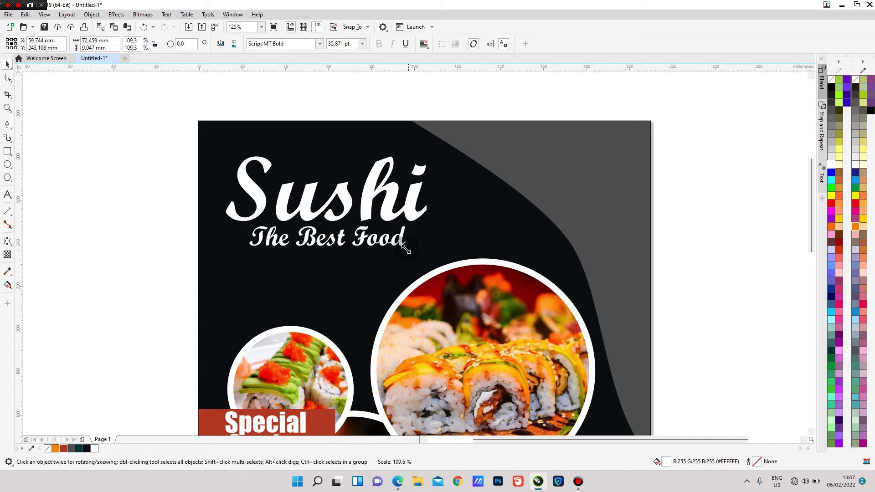
scroll(490, 229, down, 2)
scroll(584, 244, down, 3)
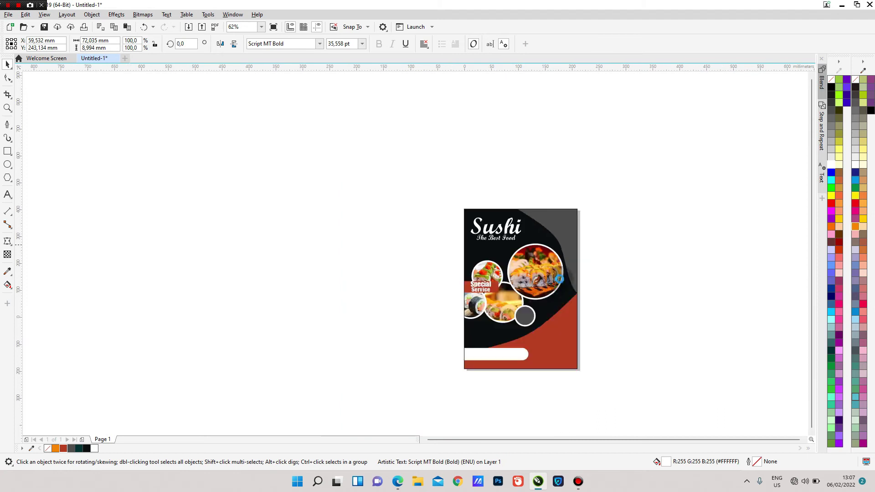
scroll(631, 245, up, 2)
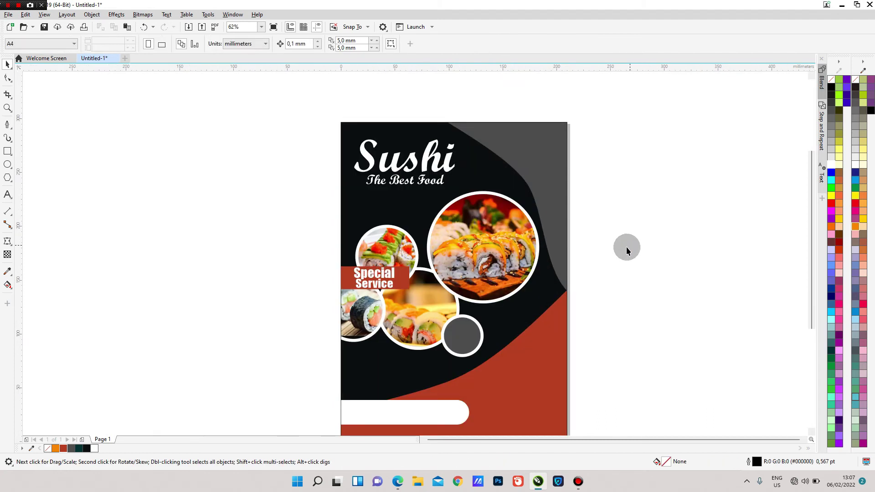
scroll(495, 217, down, 2)
scroll(522, 262, up, 2)
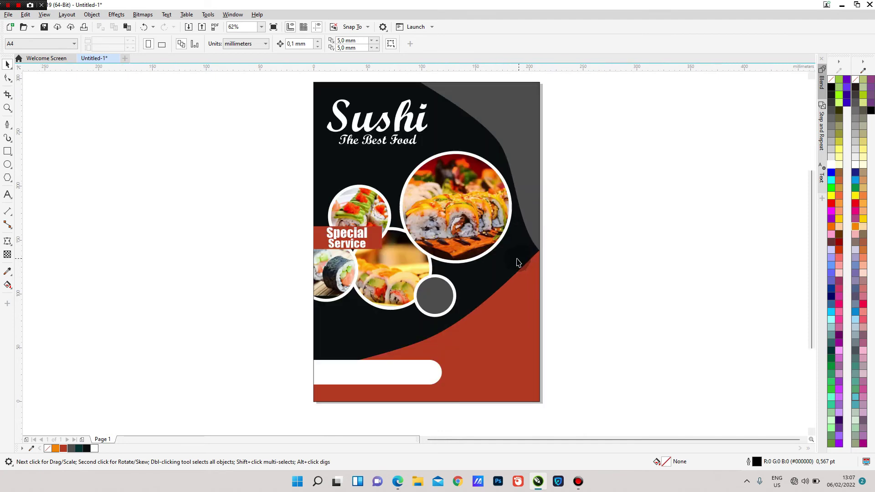
scroll(461, 312, up, 2)
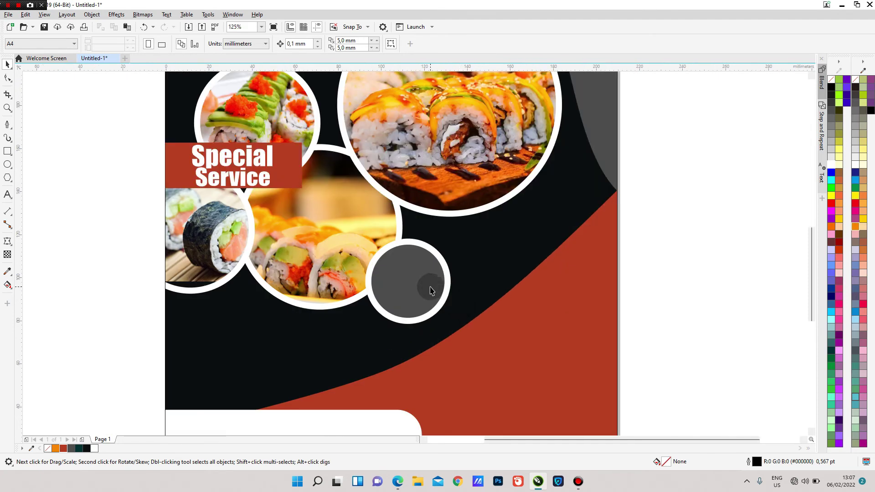
- Enlarge the grey circle to about 40.9 mm and nudge it into place
click(446, 300)
mouse_move(450, 322)
mouse_down()
mouse_move(466, 330)
mouse_move(463, 323)
mouse_up()
drag(457, 239, 459, 238)
drag(422, 262, 420, 256)
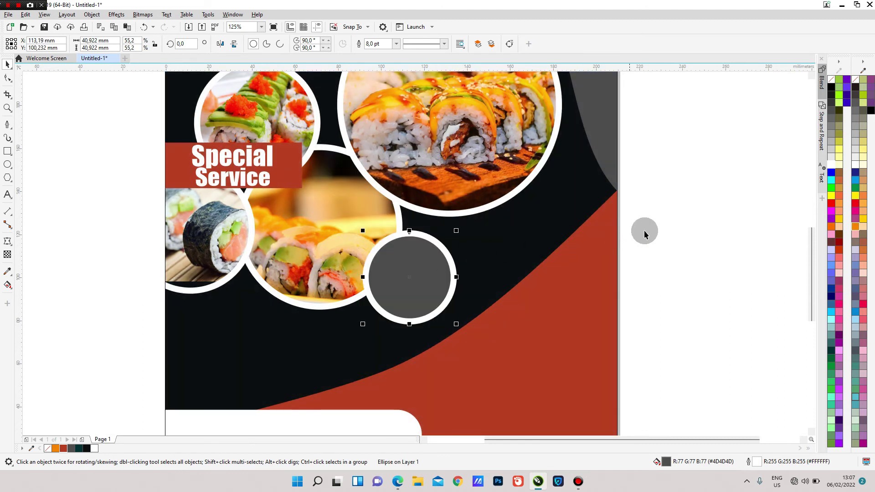
- Type centered 'DISCOUNT 50%' text and line it up with the grey circle
click(8, 195)
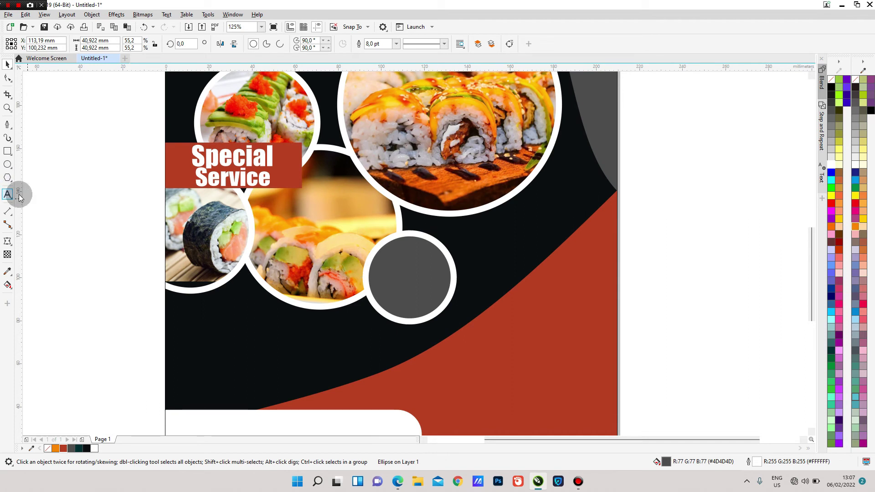
click(394, 263)
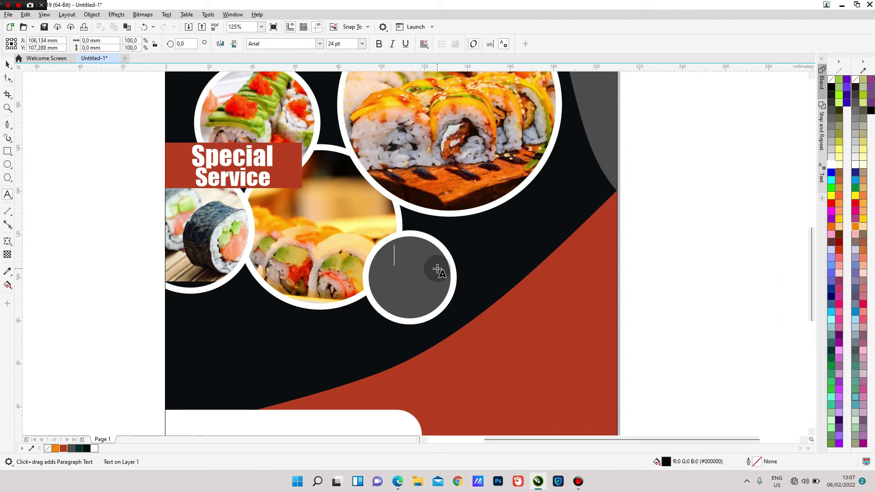
text(DISCOUNT)
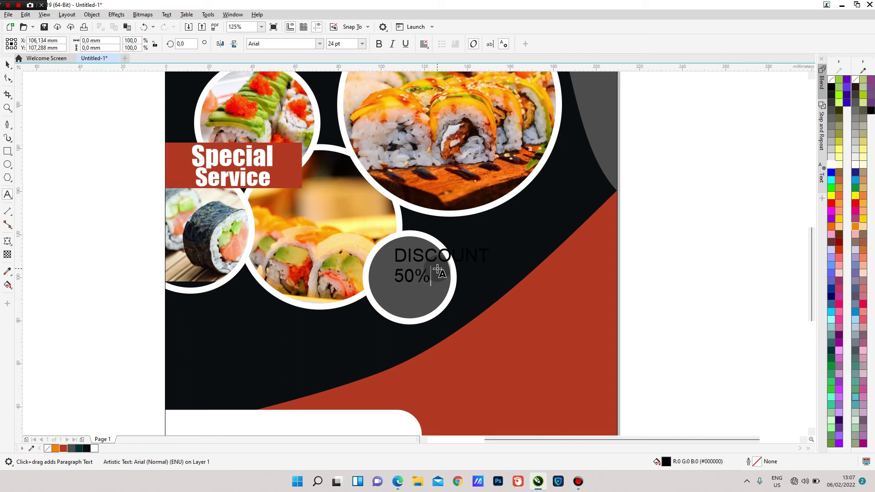
click(7, 64)
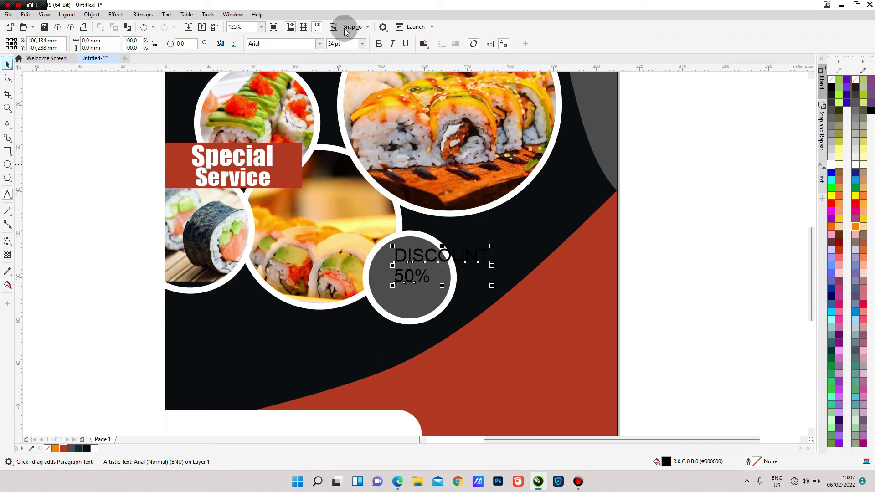
click(424, 43)
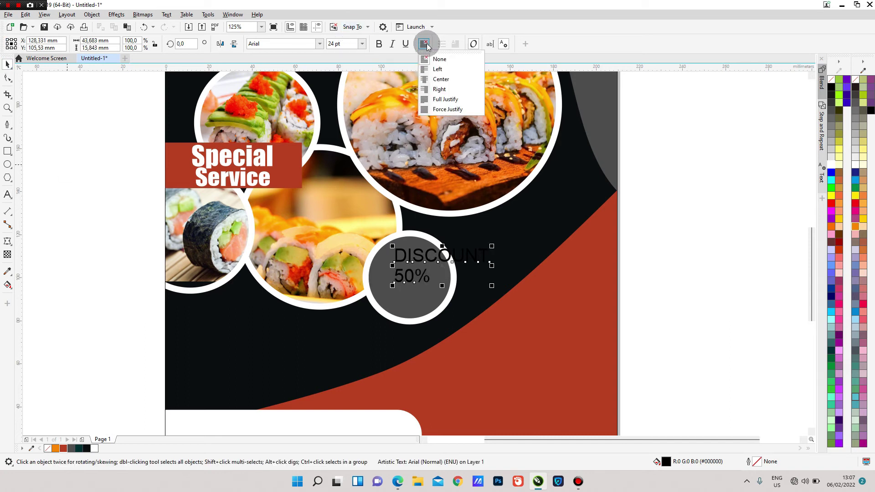
click(459, 88)
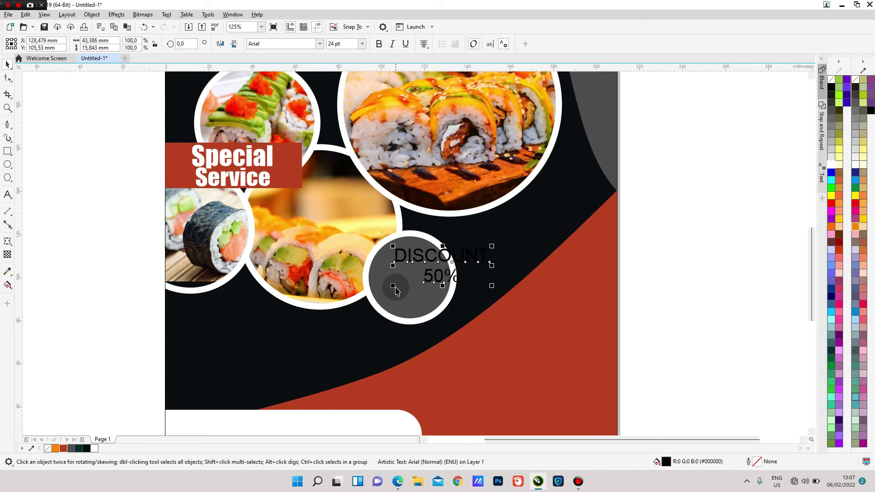
drag(393, 287, 392, 289)
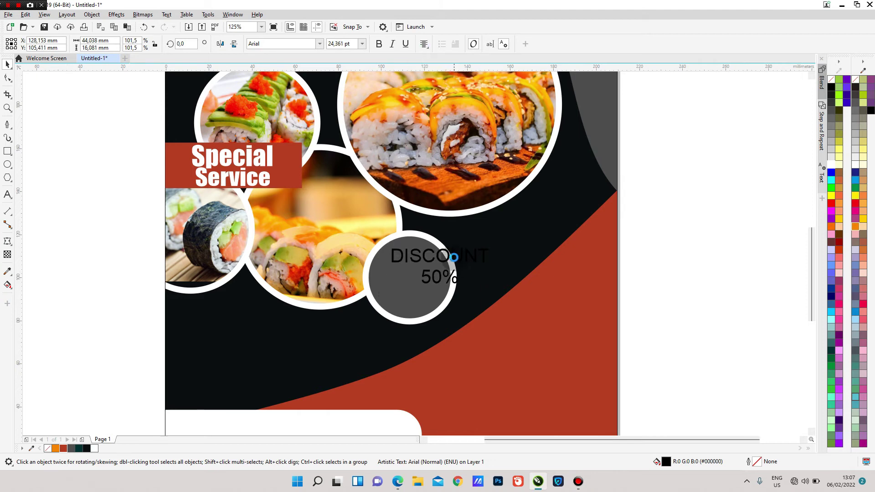
drag(445, 272, 438, 293)
click(405, 277)
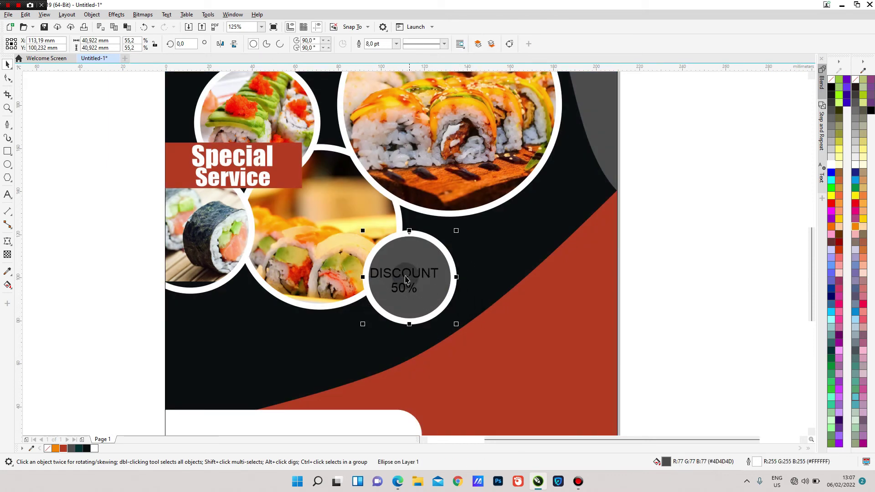
drag(406, 272, 417, 275)
- Set the discount text in Impact, make it white, and enlarge it to fill the circle
click(414, 275)
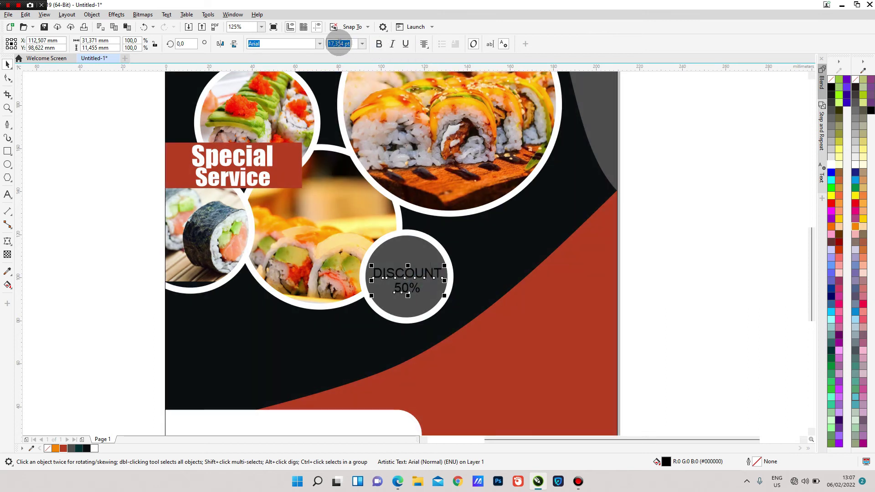
click(321, 45)
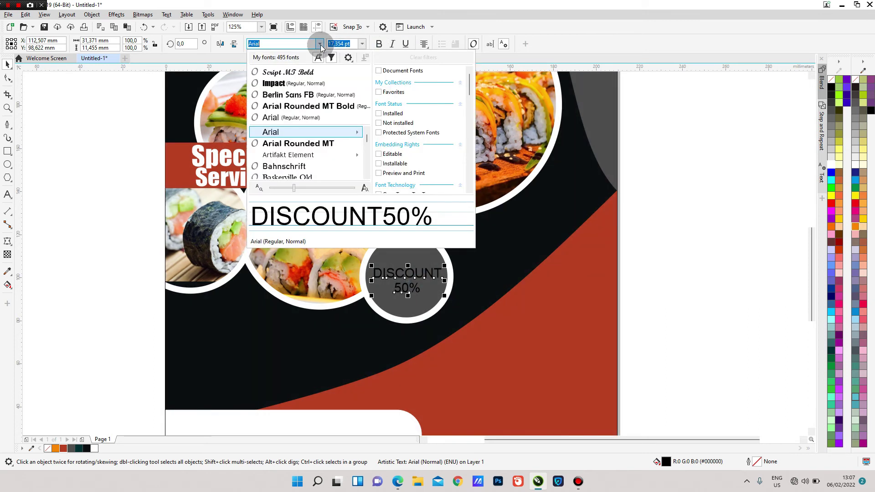
click(304, 84)
drag(833, 168, 448, 302)
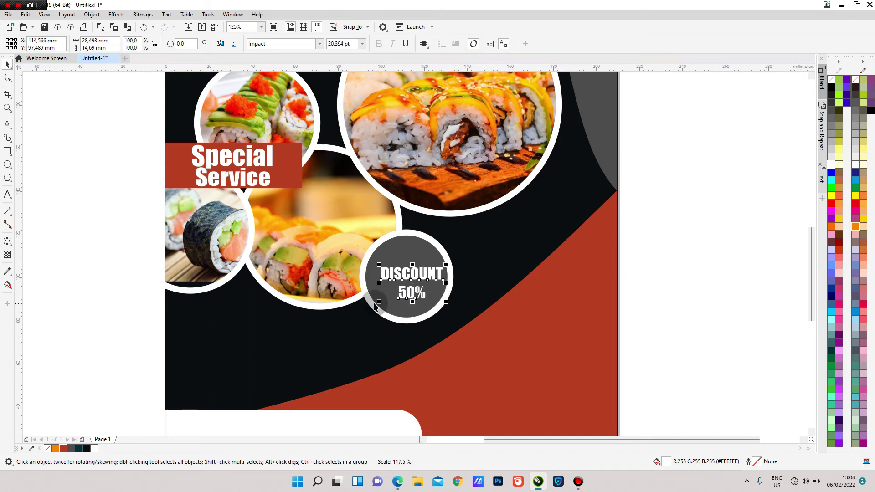
drag(378, 300, 364, 305)
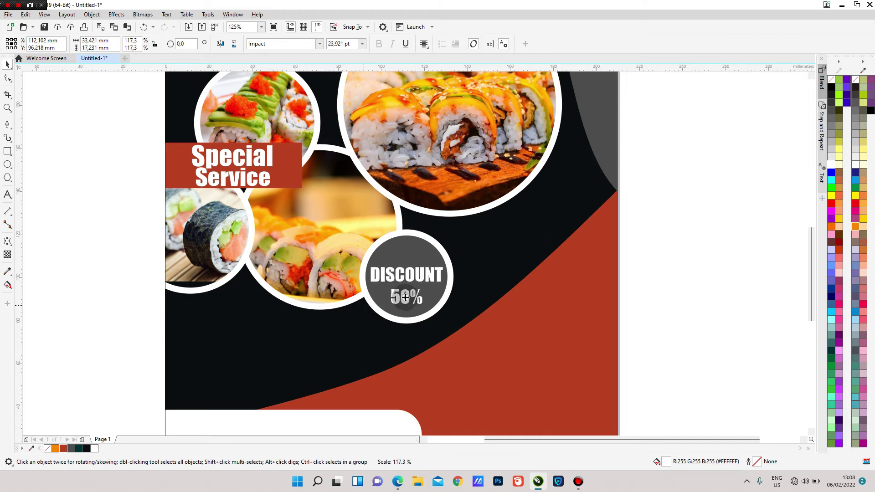
scroll(406, 272, up, 2)
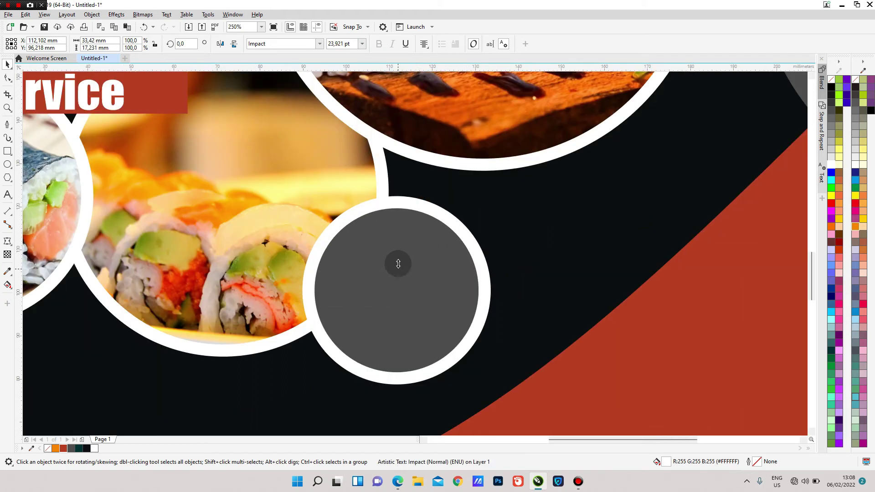
scroll(483, 255, down, 4)
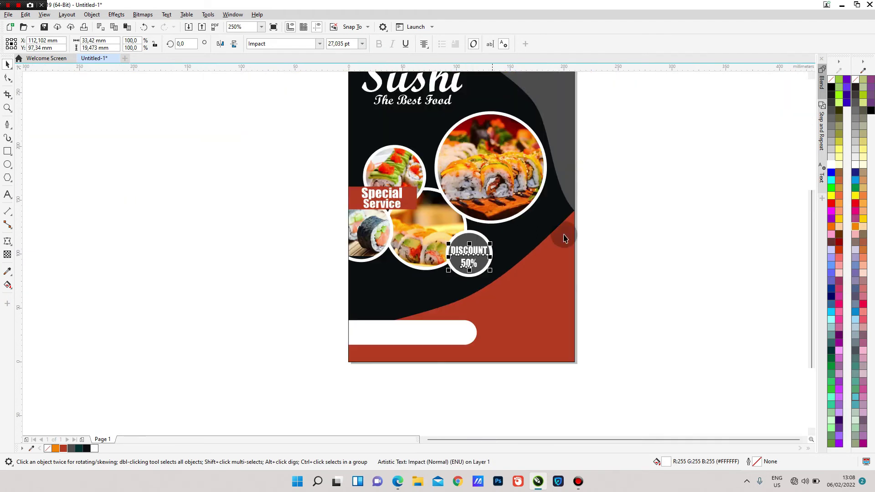
scroll(491, 230, down, 1)
key(Escape)
scroll(503, 183, up, 1)
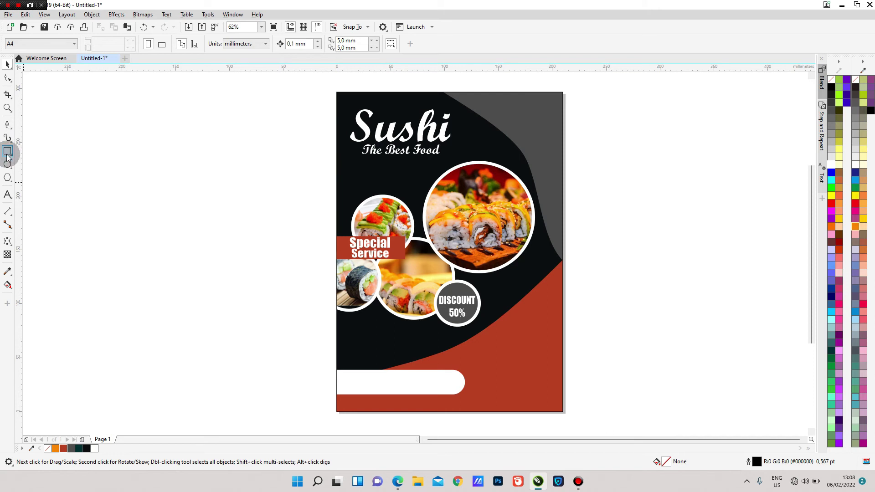
- Draw a 1.27 × 39.05 mm white bar without outline below the photos and nudge it up
click(7, 155)
scroll(394, 359, up, 5)
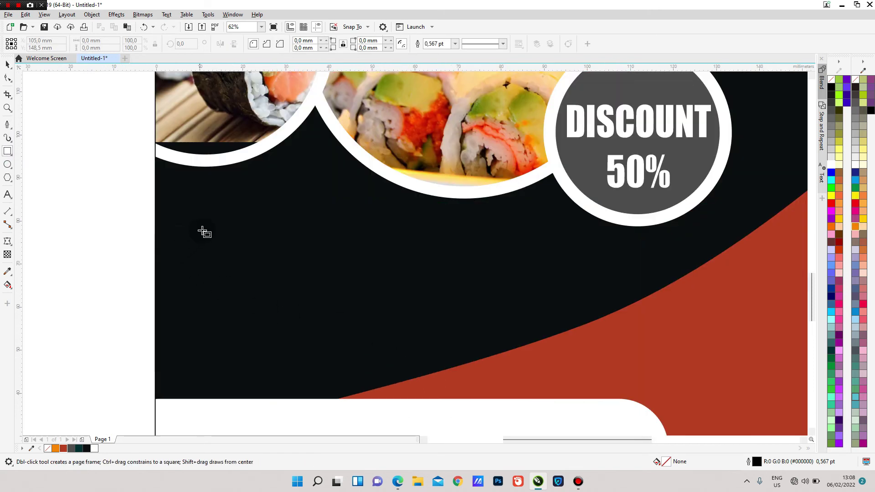
drag(218, 250, 212, 389)
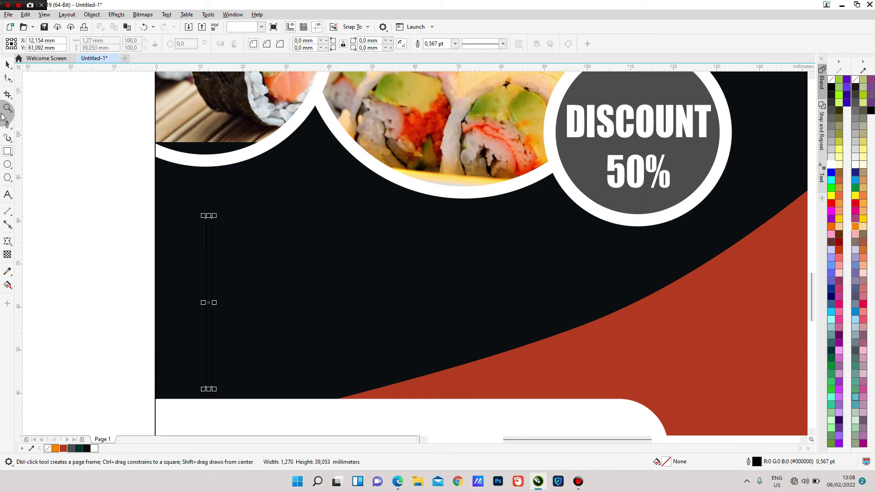
click(8, 66)
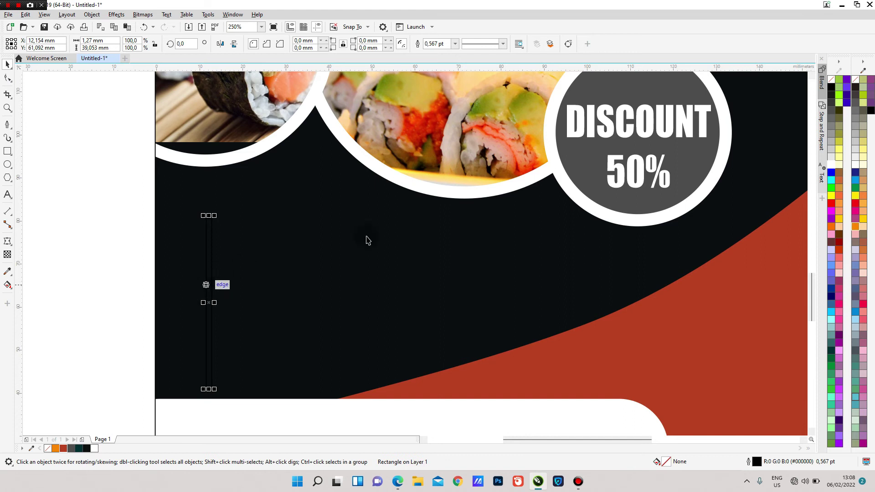
click(830, 163)
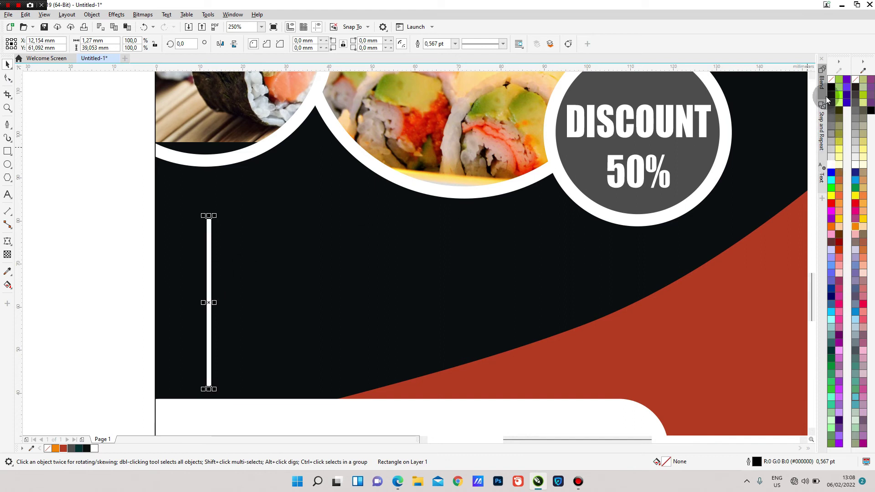
right_click(831, 81)
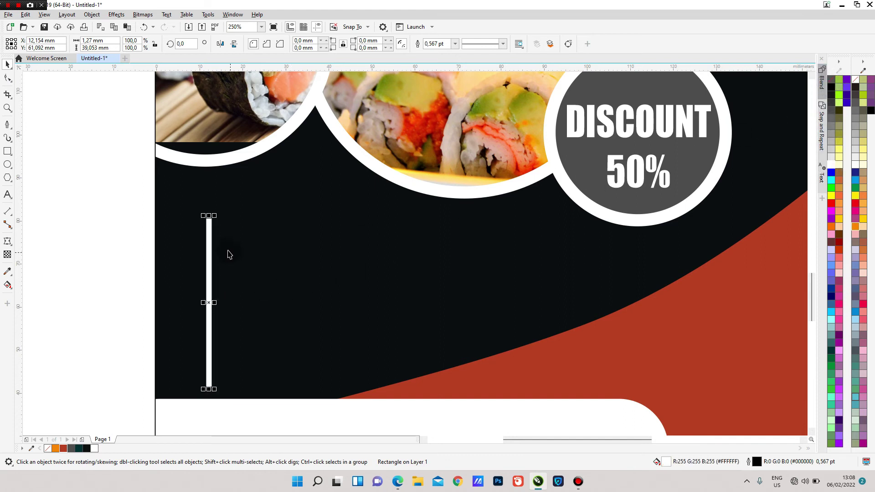
drag(211, 231, 221, 241)
scroll(228, 242, down, 4)
scroll(241, 228, up, 2)
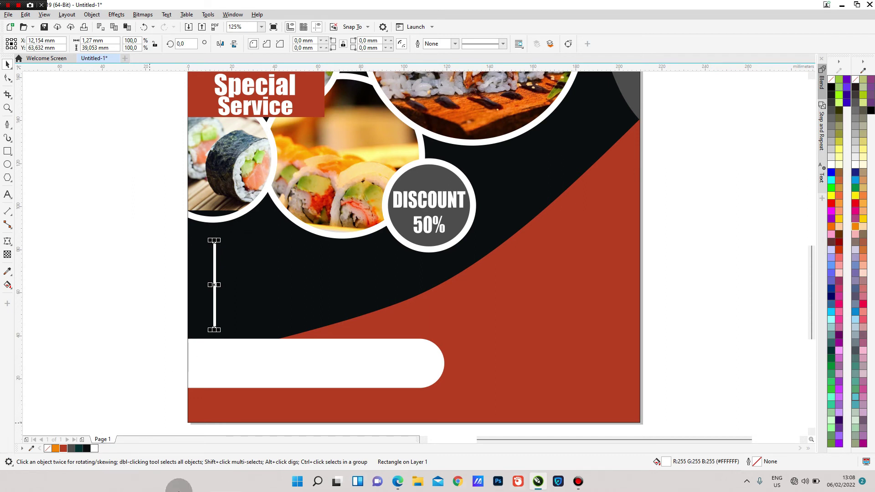
- Type CUSTOM, PRODUCT, SERVICE on three lines right of the white bar and position the block
click(94, 234)
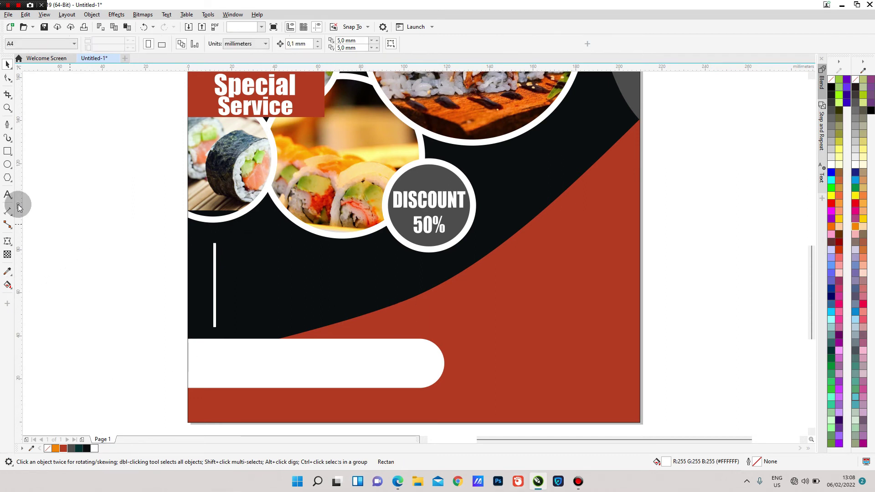
click(8, 195)
scroll(268, 260, up, 2)
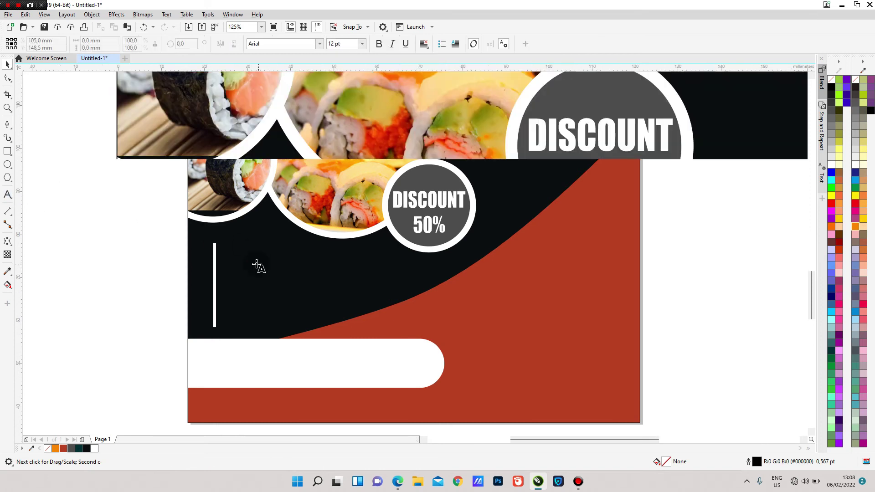
click(193, 235)
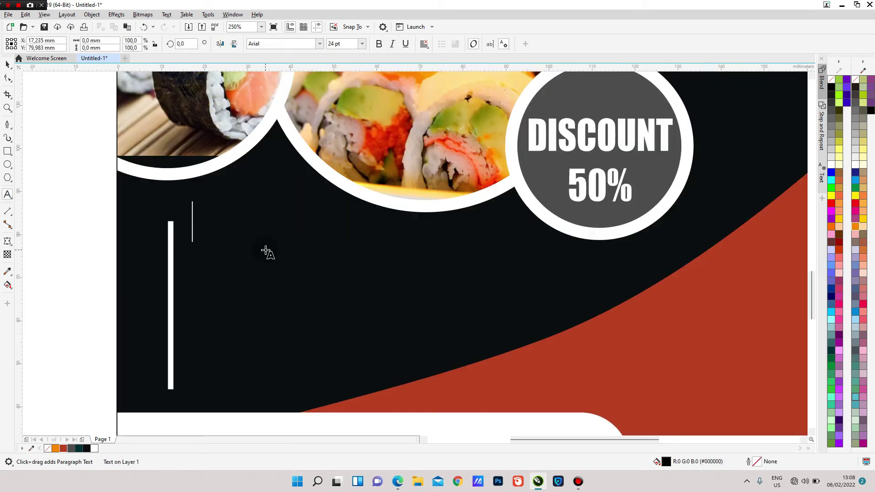
text(CU)
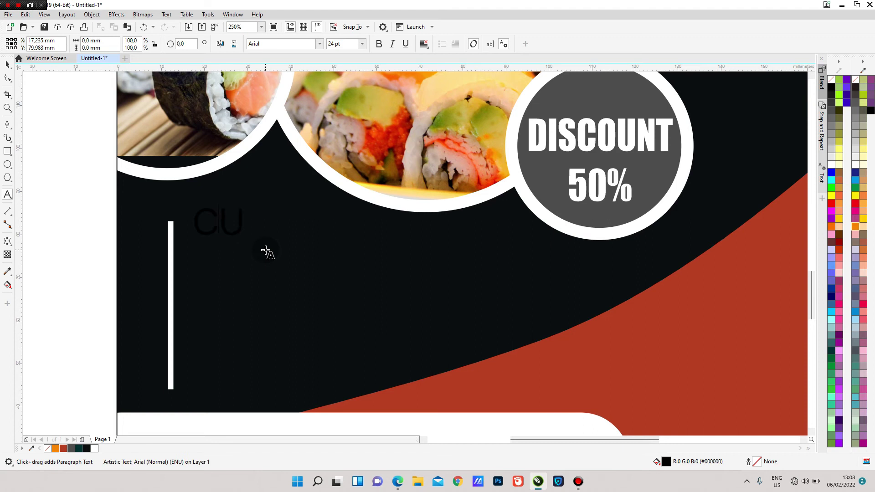
text(PRODUCT)
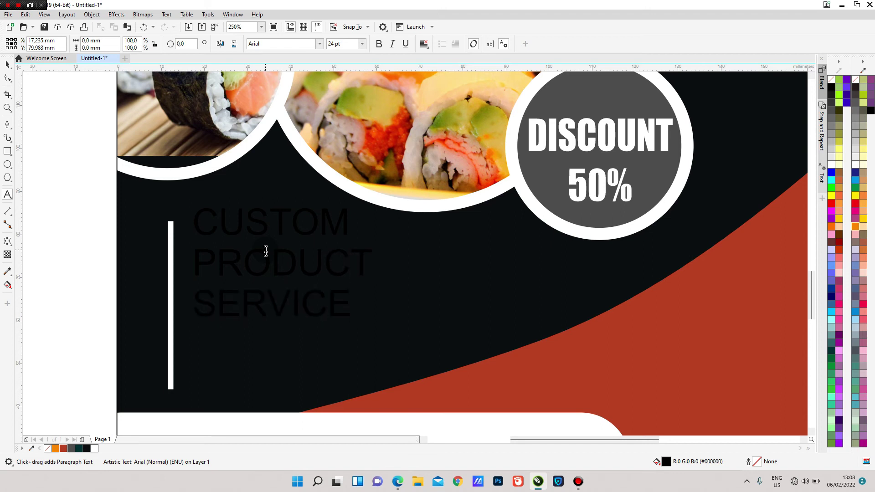
click(7, 64)
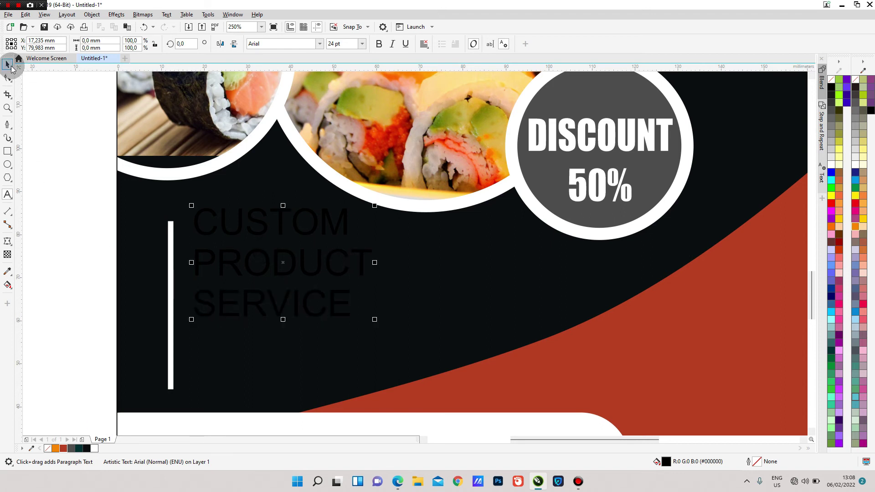
drag(279, 284, 275, 282)
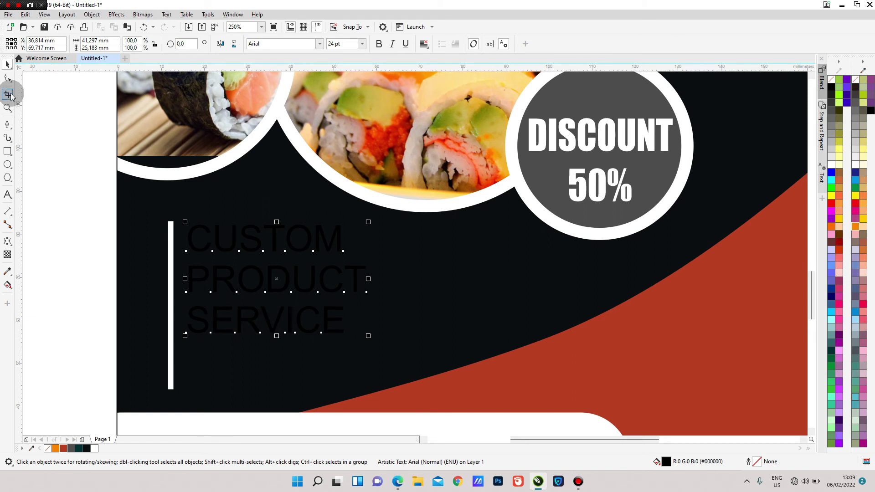
- Spread the three text lines further apart, change their font, and make them white
click(38, 129)
drag(184, 335, 182, 408)
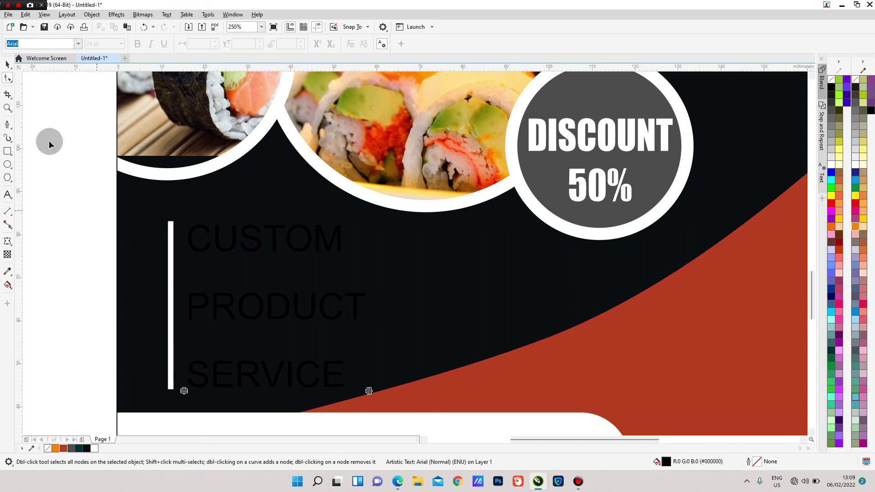
click(8, 64)
click(280, 44)
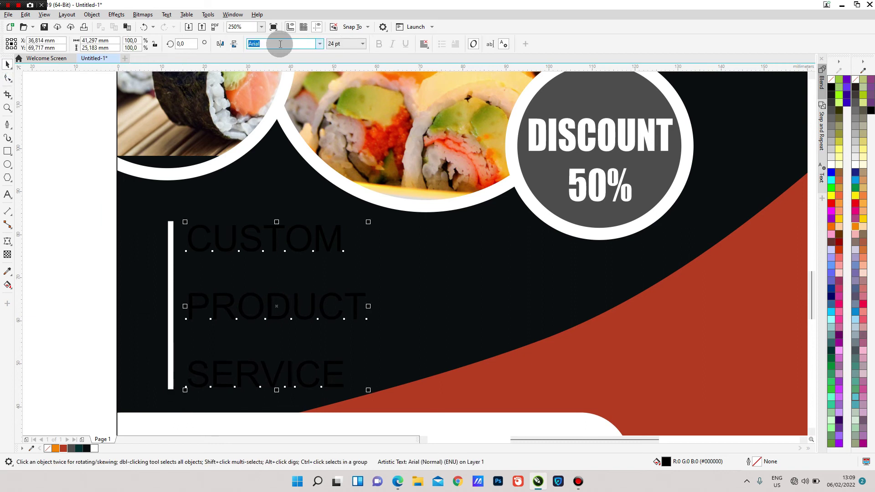
click(319, 45)
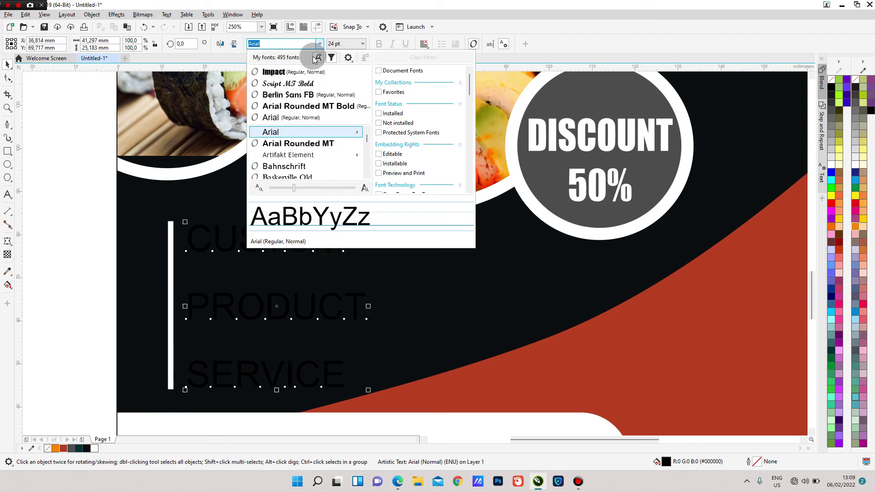
click(305, 95)
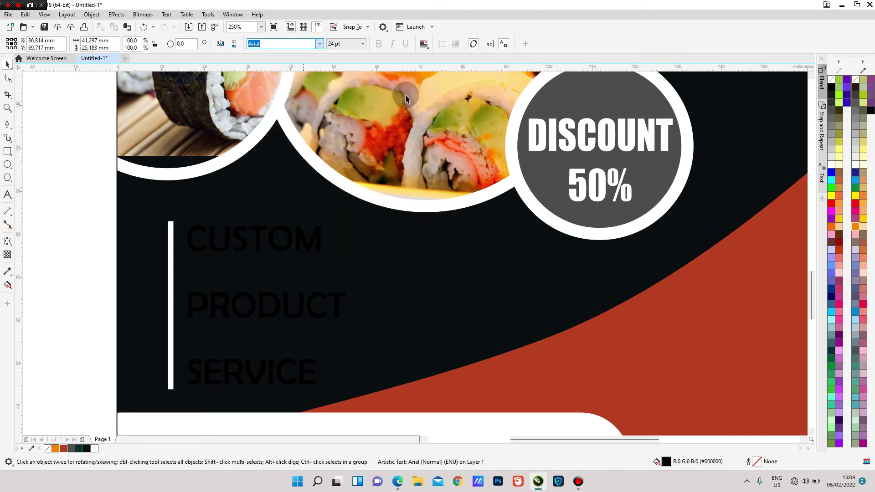
click(831, 164)
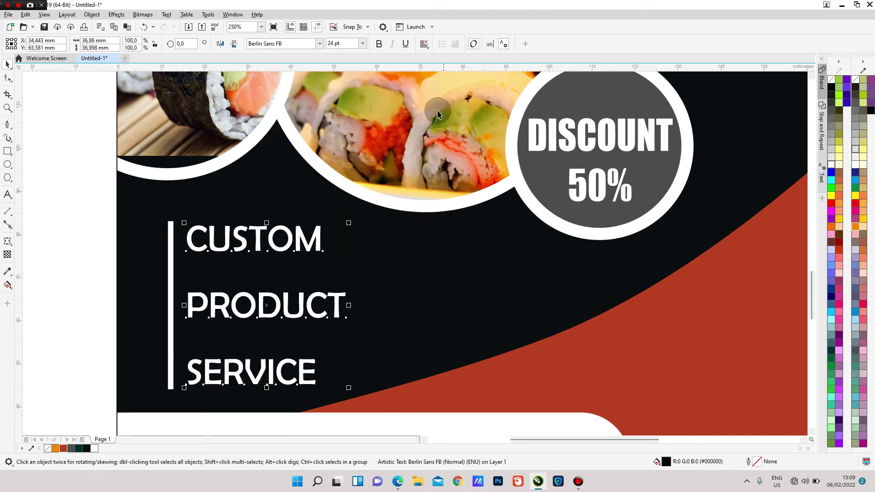
scroll(440, 109, down, 2)
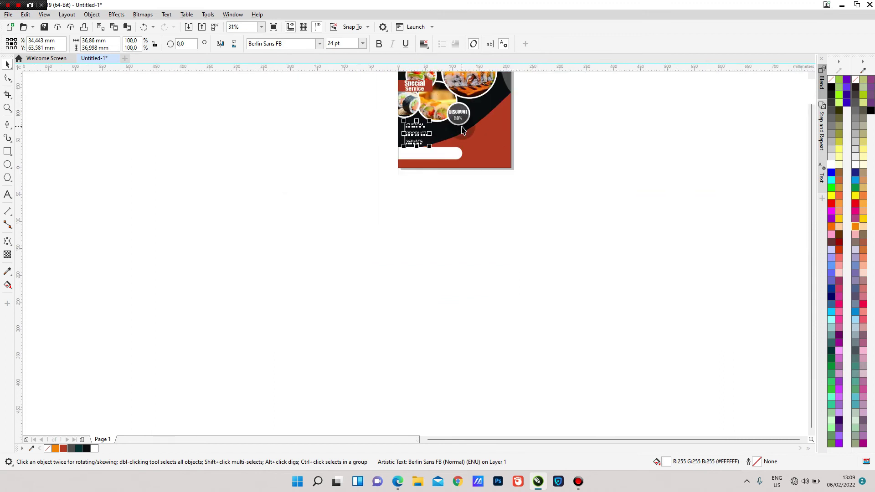
scroll(461, 129, down, 2)
scroll(465, 93, up, 2)
scroll(466, 84, up, 1)
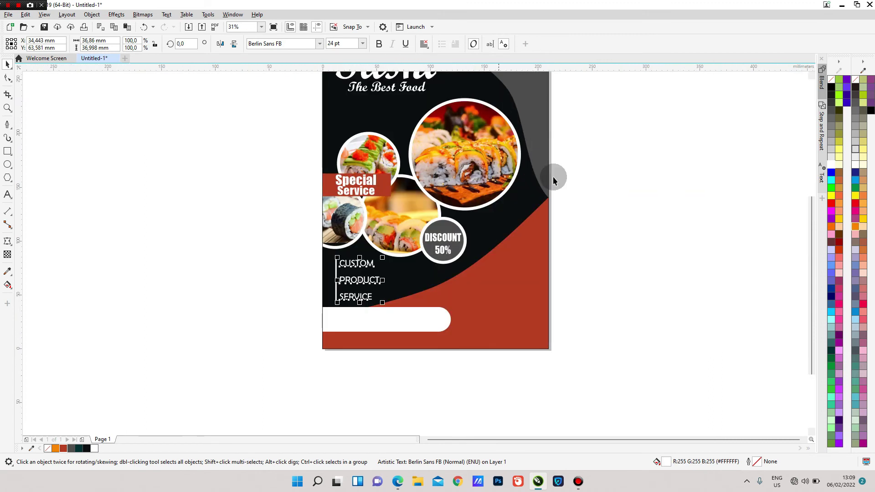
- Resize the CUSTOM/PRODUCT/SERVICE block to about 22.8 pt, slightly wider and shorter
click(317, 44)
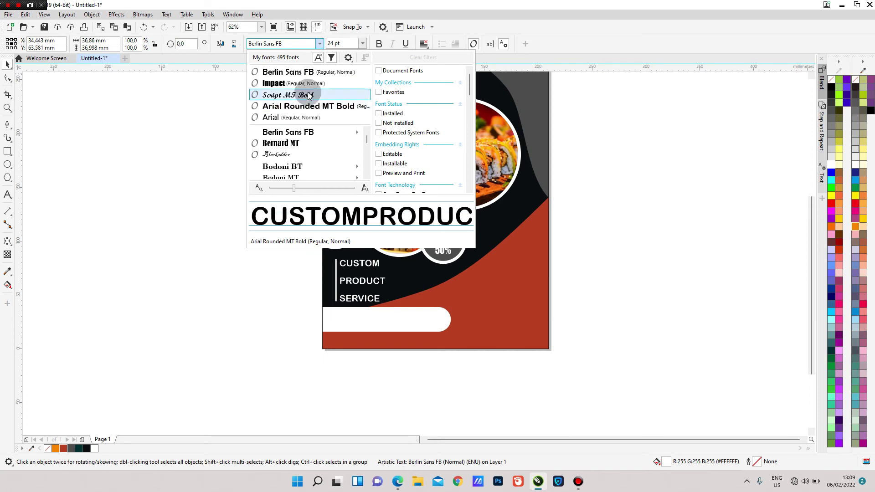
key(Escape)
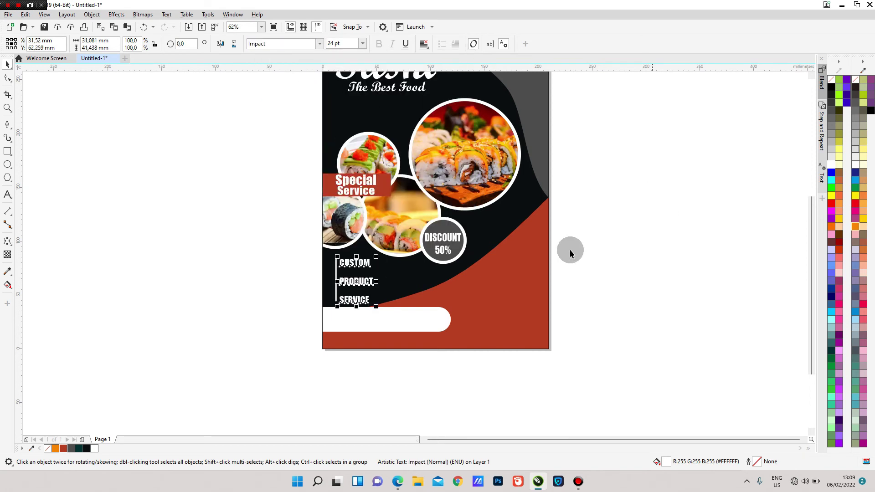
scroll(381, 303, up, 2)
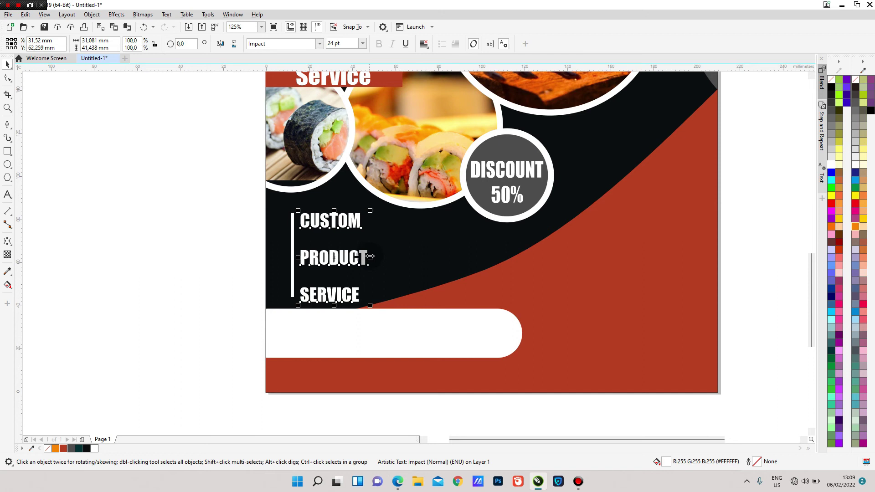
drag(374, 256, 378, 256)
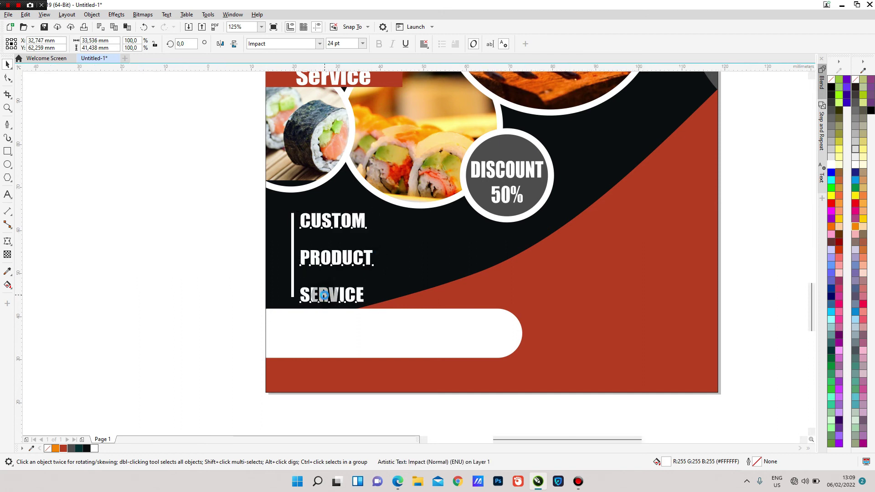
scroll(325, 295, up, 1)
drag(344, 315, 353, 305)
scroll(353, 302, down, 1)
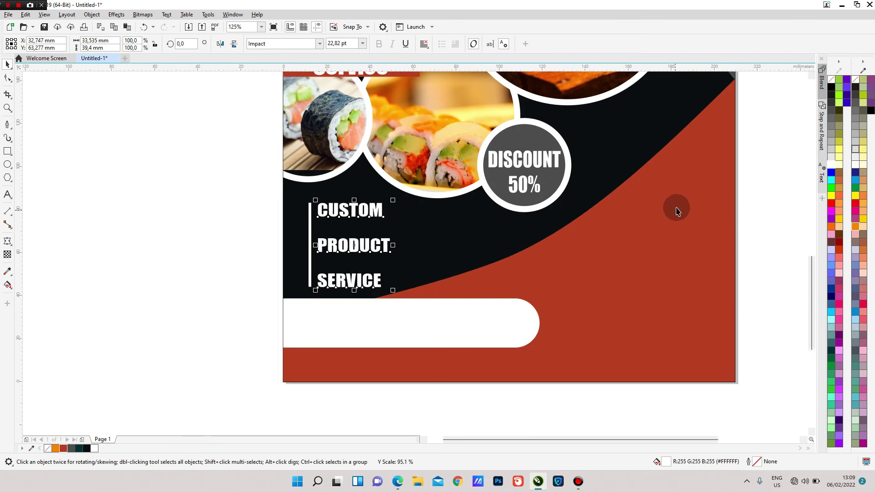
key(Escape)
- Type 'CONTACT US' on the red area at the lower right and nudge it left
scroll(542, 201, down, 2)
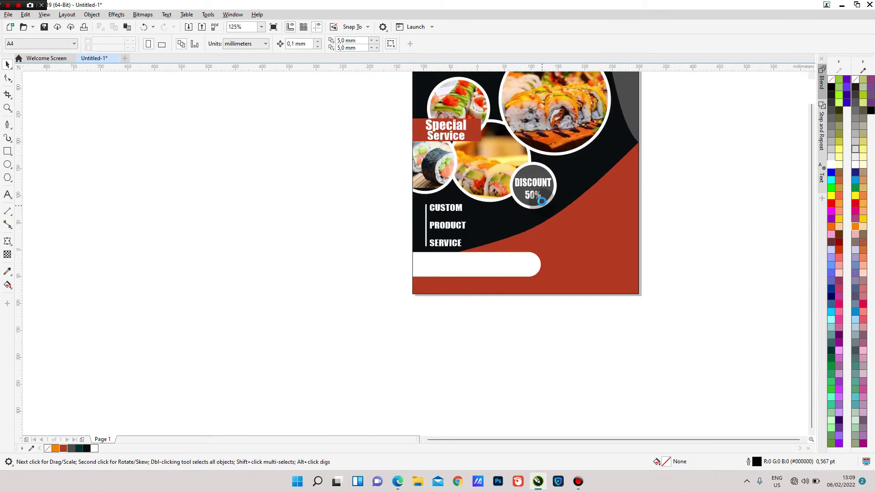
scroll(588, 252, up, 1)
scroll(300, 203, up, 1)
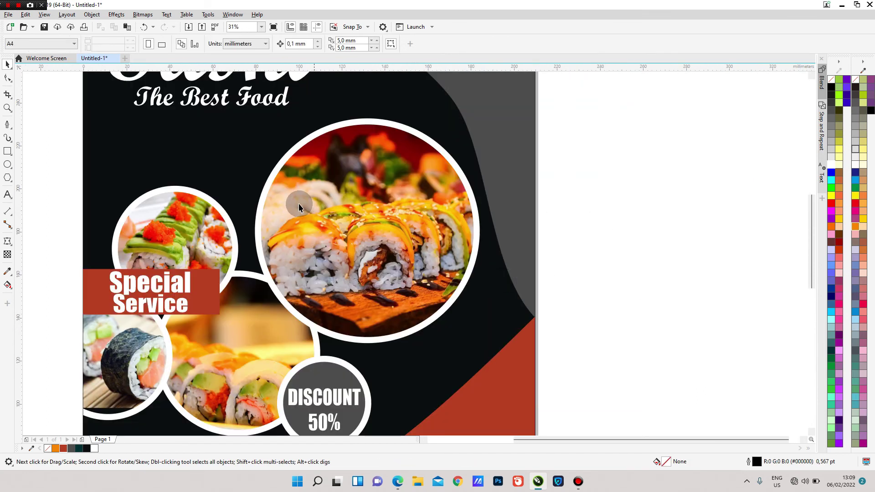
scroll(322, 211, down, 1)
scroll(322, 211, down, 1)
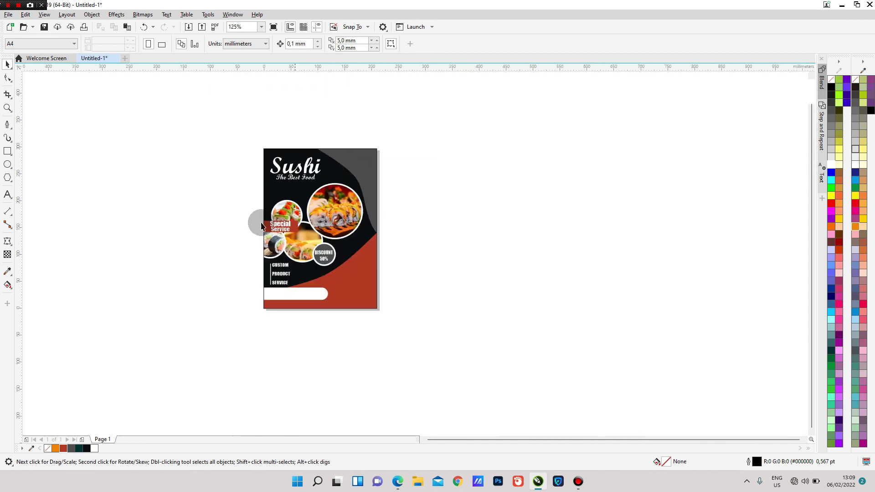
click(8, 196)
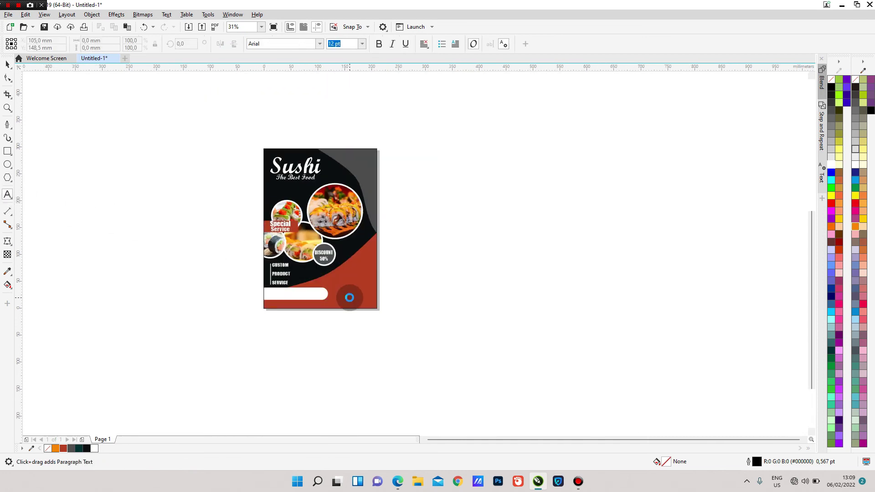
scroll(333, 297, up, 2)
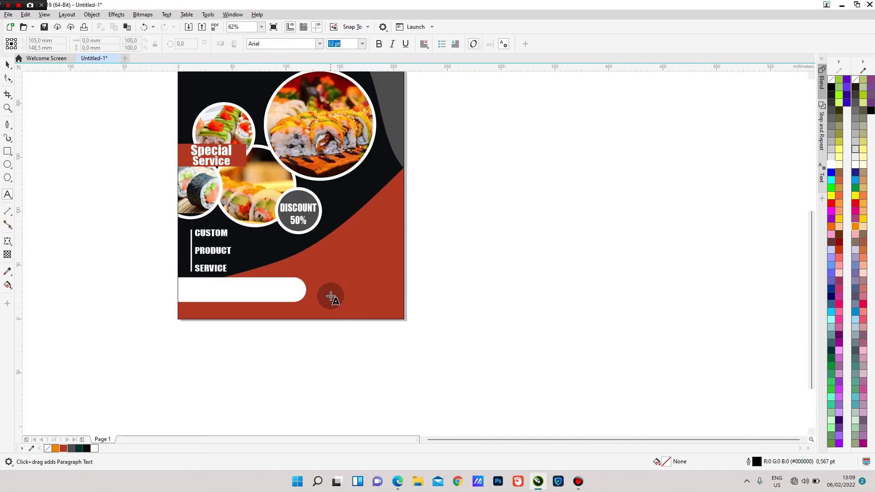
click(338, 264)
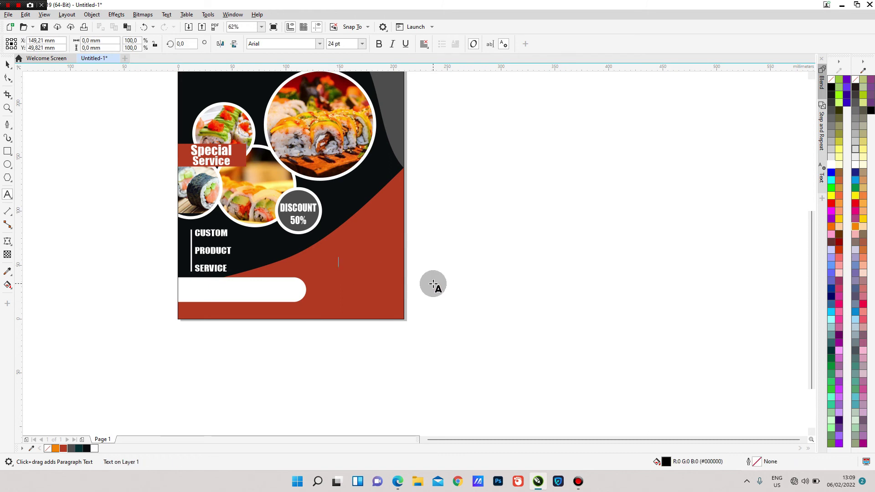
text(CONTACT US)
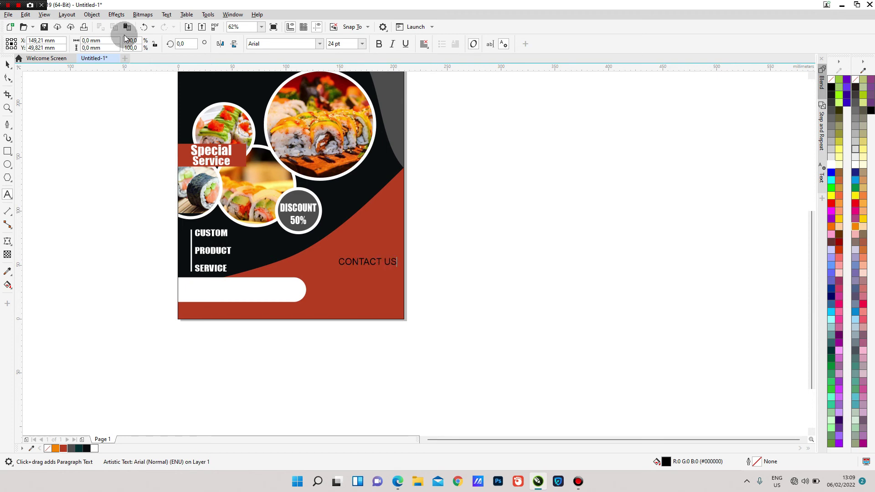
click(7, 63)
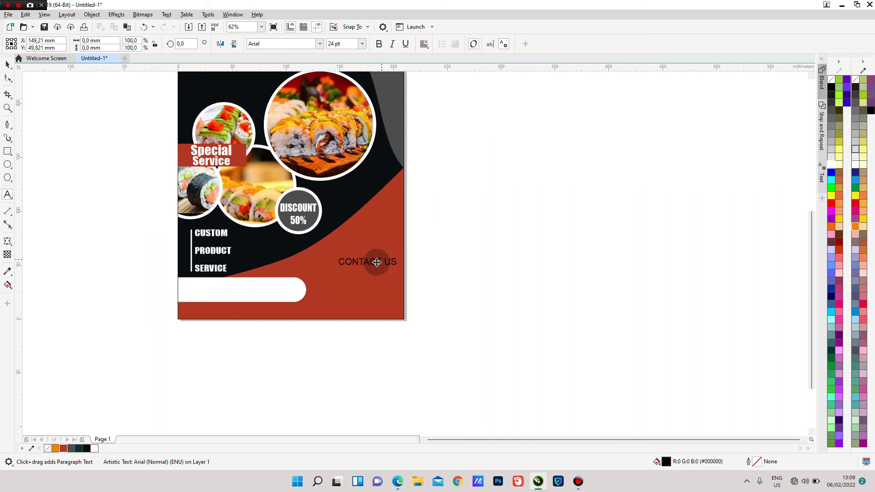
drag(368, 263, 360, 267)
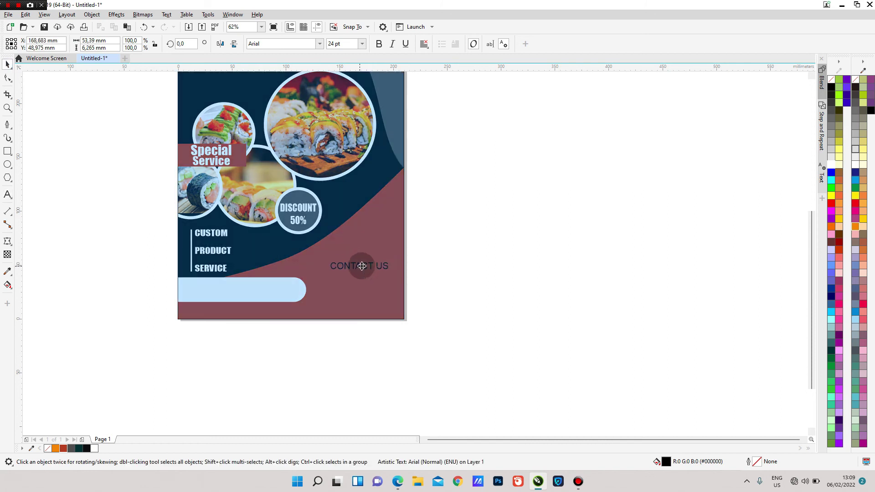
- Make CONTACT US white Impact and enlarge it to about 28.8 pt
click(831, 167)
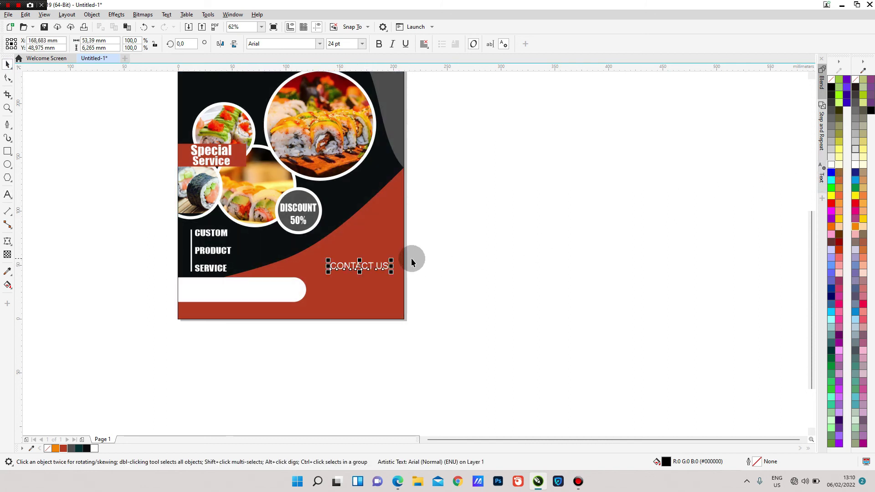
click(321, 44)
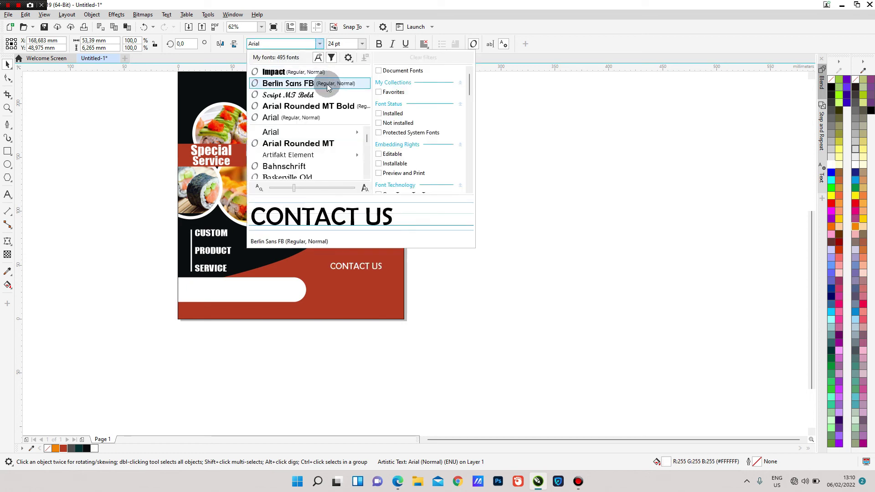
click(322, 73)
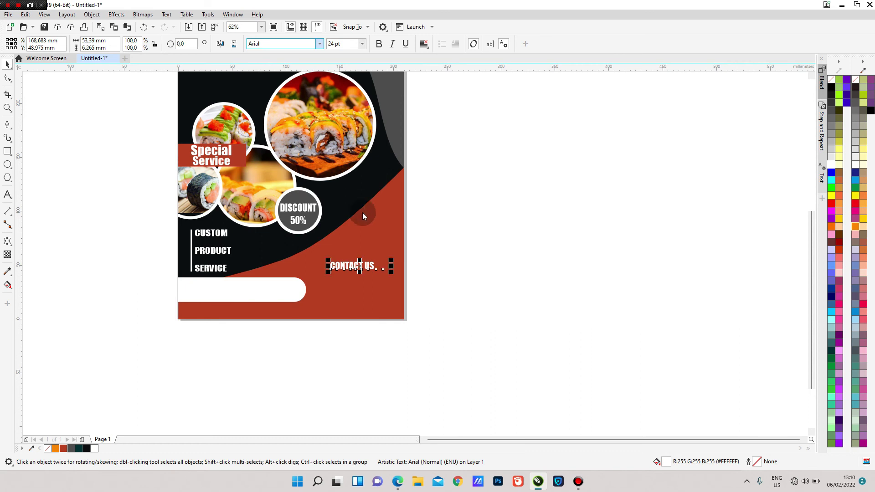
scroll(376, 260, up, 2)
drag(376, 283, 393, 293)
click(516, 266)
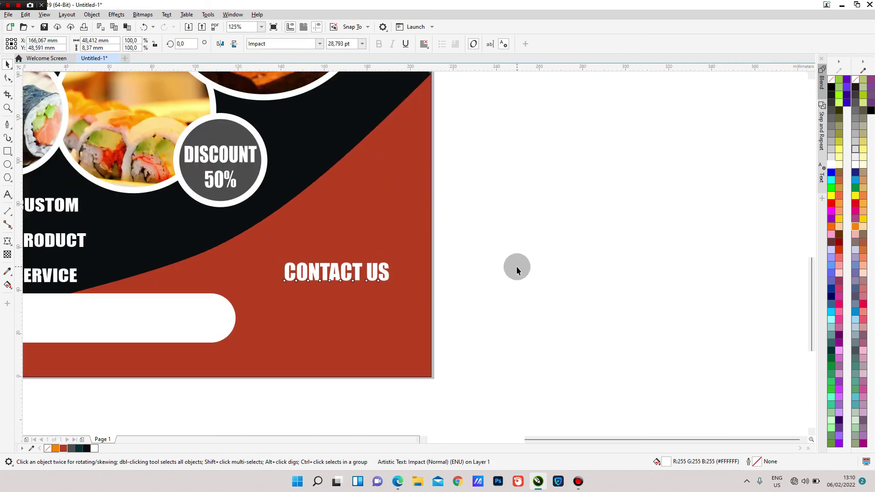
click(7, 194)
- Type the contact phone number under CONTACT US, then position and enlarge it to about 27.2 pt
click(289, 297)
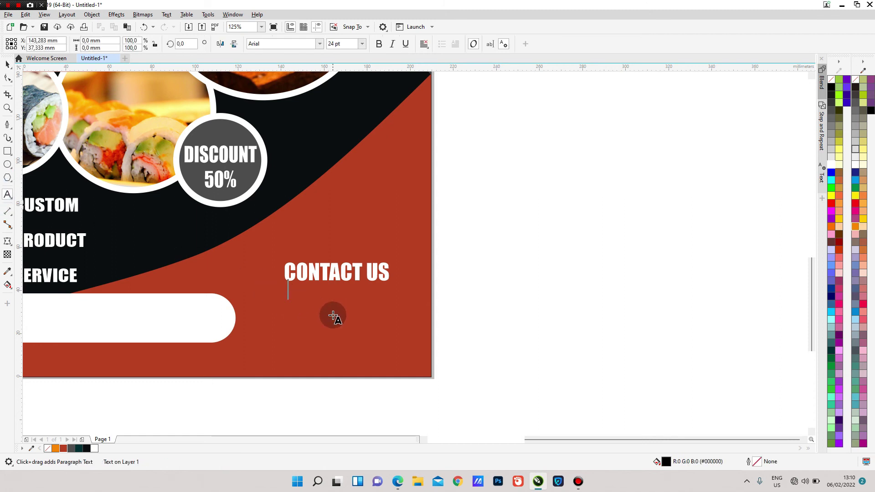
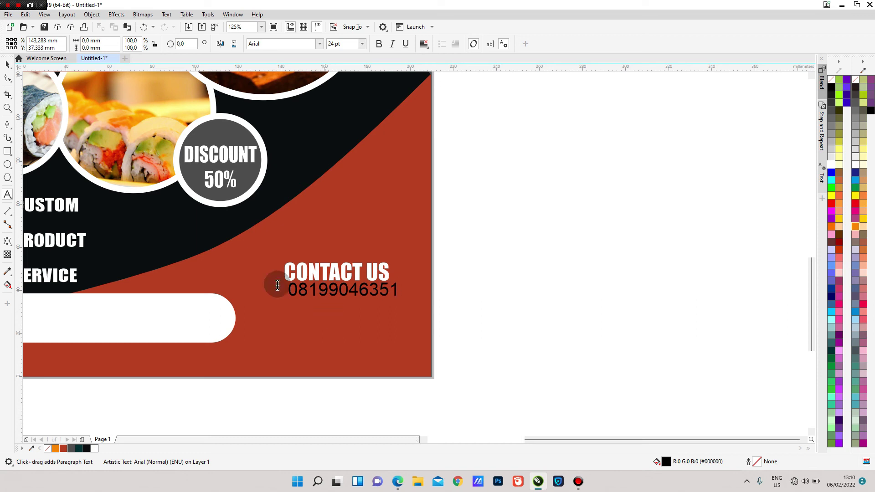
click(3, 66)
mouse_move(342, 288)
mouse_down()
mouse_move(329, 288)
mouse_move(336, 293)
mouse_up()
drag(391, 301, 398, 307)
drag(279, 303, 273, 304)
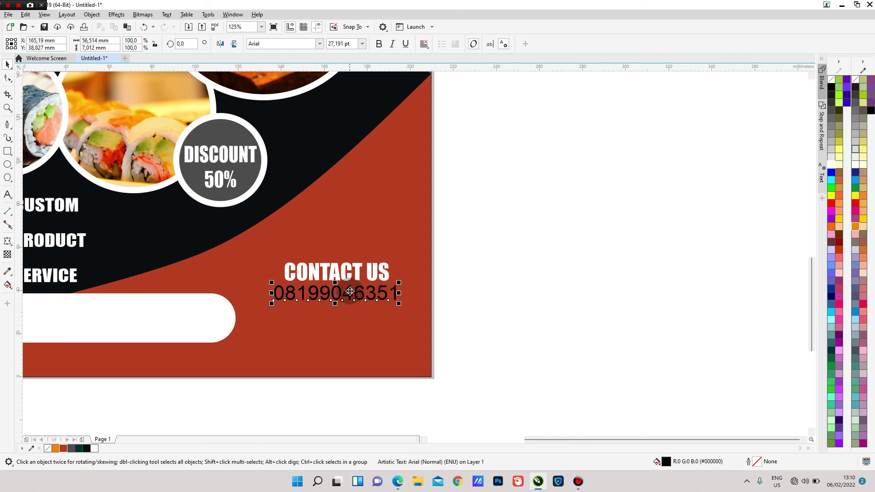
- Make the phone number white and type 'PEMESANAN BISA LEWAT ONLINE MAUPUN OFFLINE, KUALITAS DIJAMIN BUAT PELANGGAN PUAS.' below it
click(831, 166)
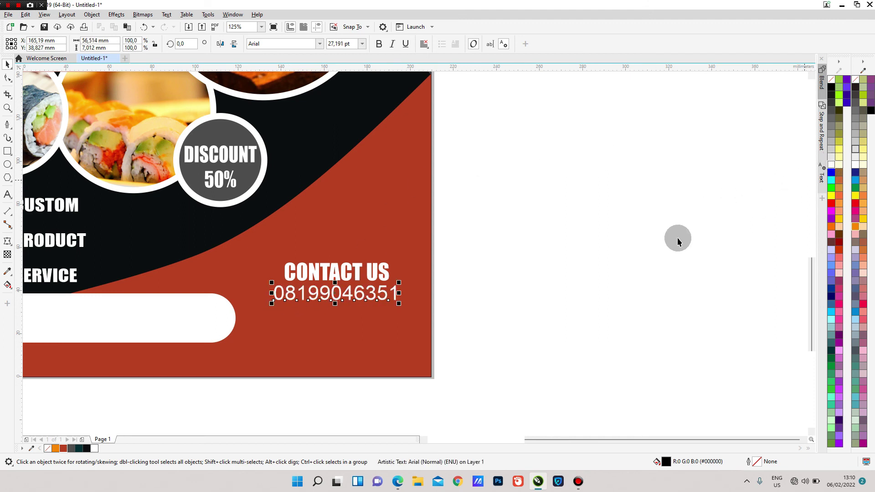
click(554, 289)
click(8, 194)
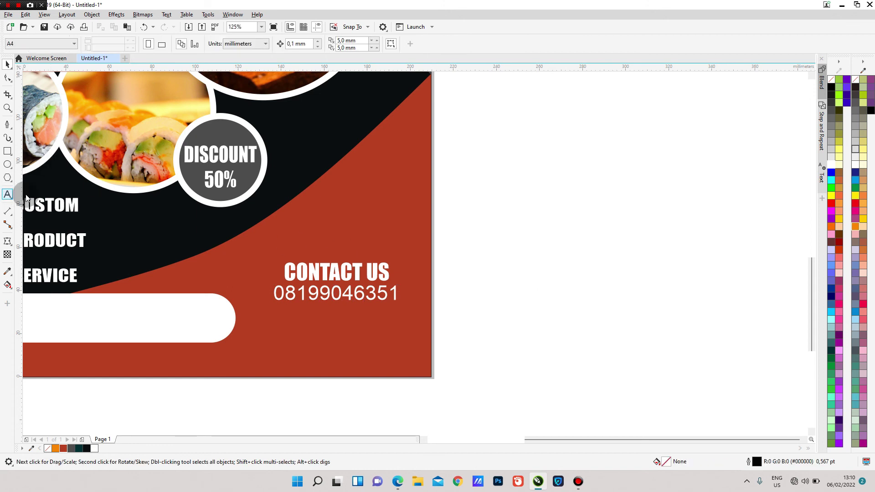
click(284, 316)
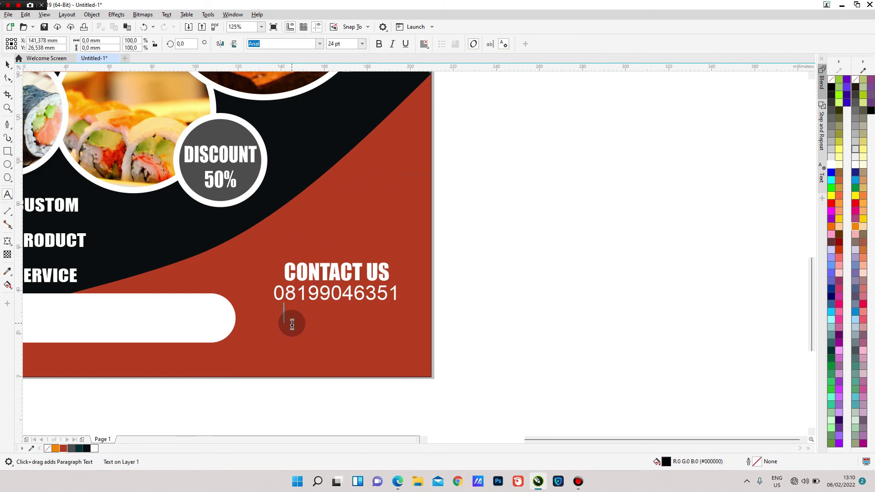
text(PEMESANAN BISA LEWAT ONLINE MAUU)
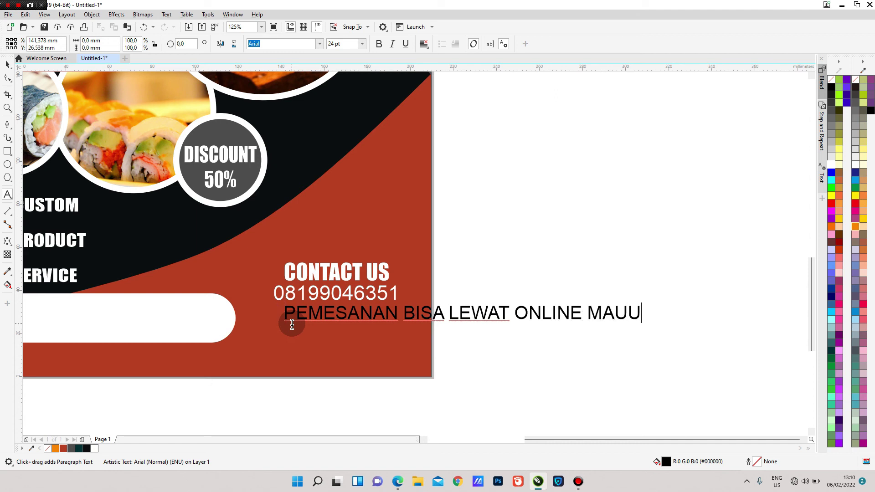
key(BackSpace)
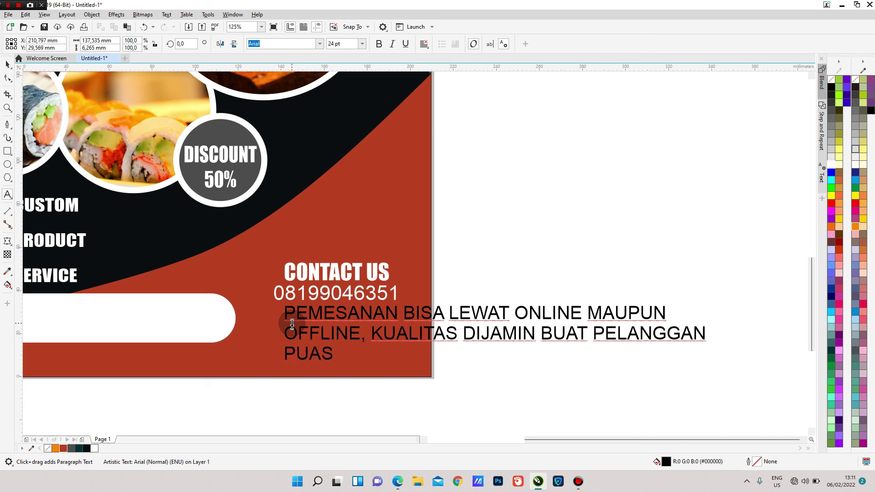
click(292, 324)
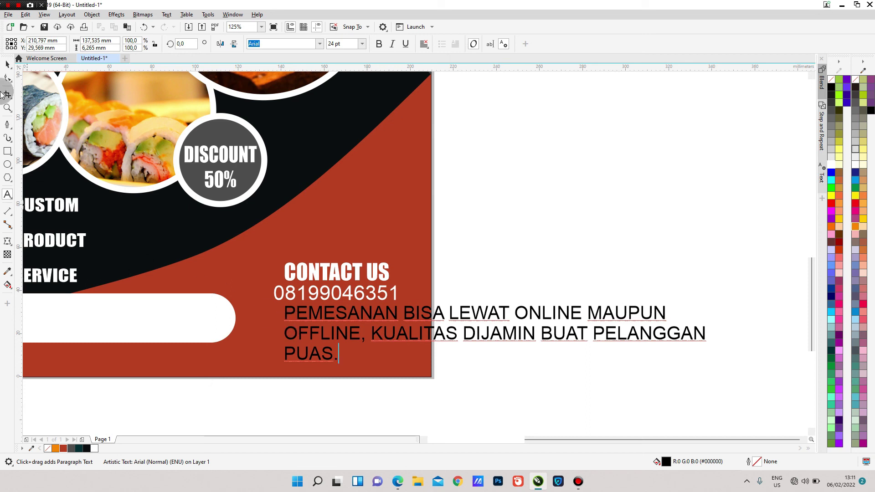
- Center-align the three-line ordering description
click(5, 66)
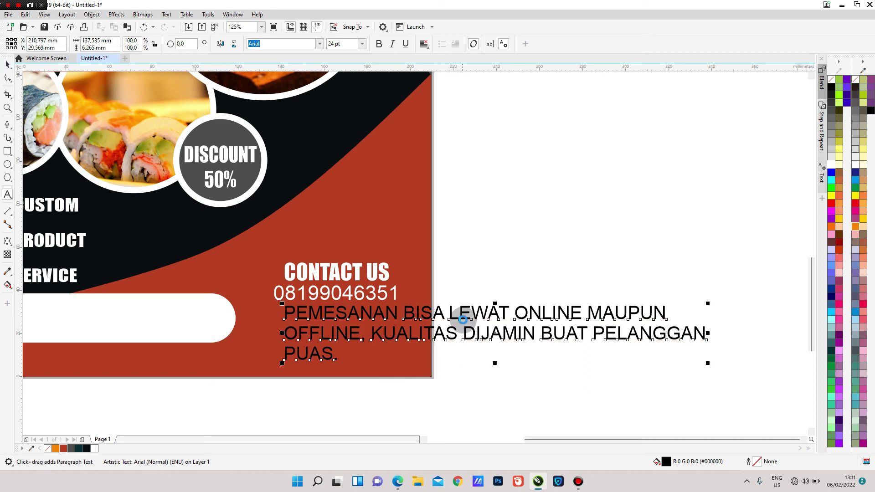
click(424, 44)
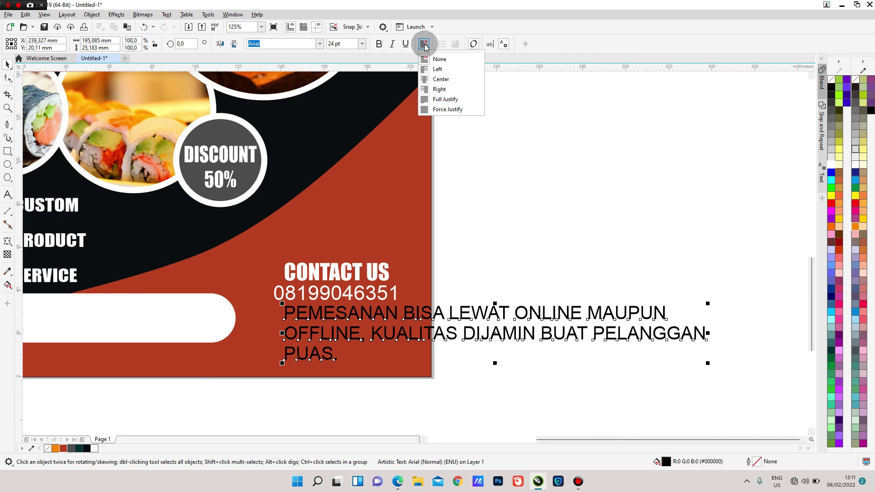
click(444, 80)
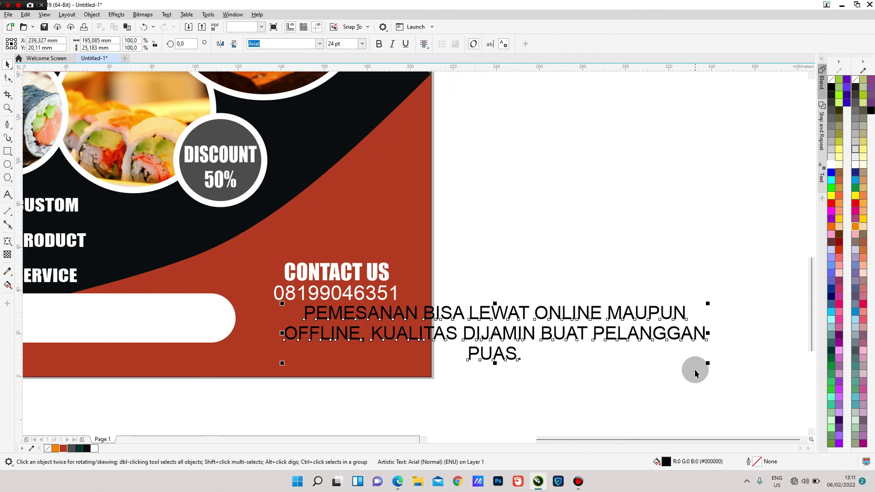
- Shrink the white ordering note to about 8.7 pt and centre it beneath the phone number
drag(708, 364, 440, 336)
click(385, 316)
drag(379, 314, 362, 315)
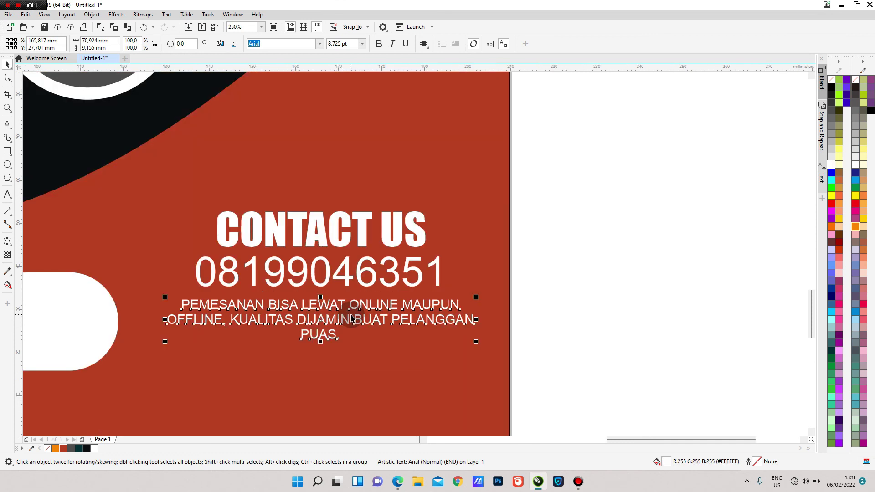
scroll(342, 318, up, 2)
drag(341, 317, 340, 314)
scroll(340, 314, down, 4)
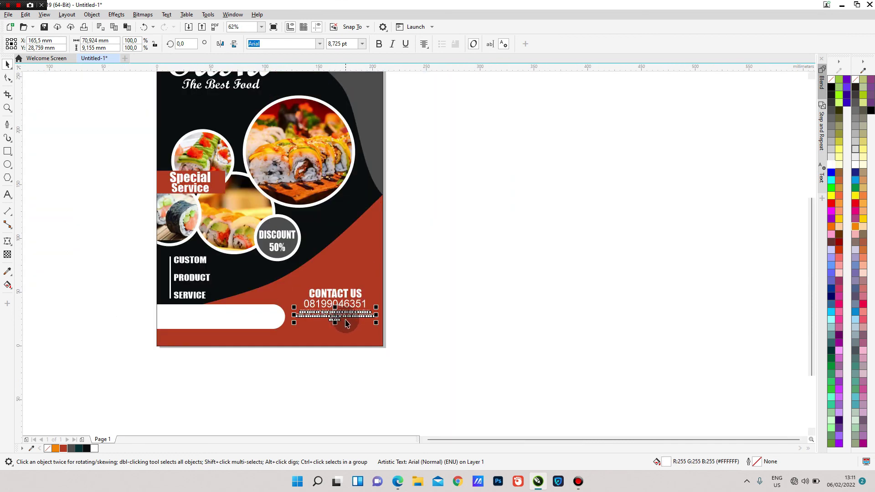
scroll(366, 319, down, 2)
scroll(365, 278, up, 2)
click(456, 299)
scroll(392, 219, down, 2)
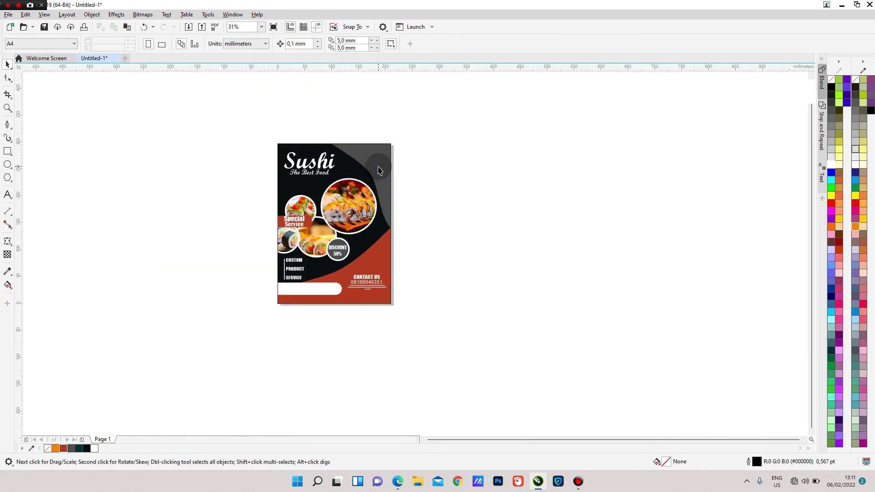
scroll(378, 170, up, 2)
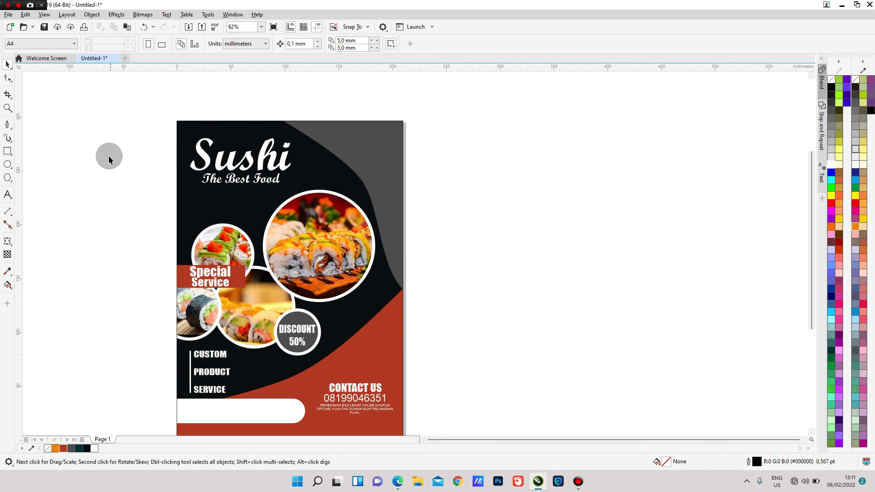
- Draw a constrained circle at the flyer's top-right, redrawing it once
click(7, 165)
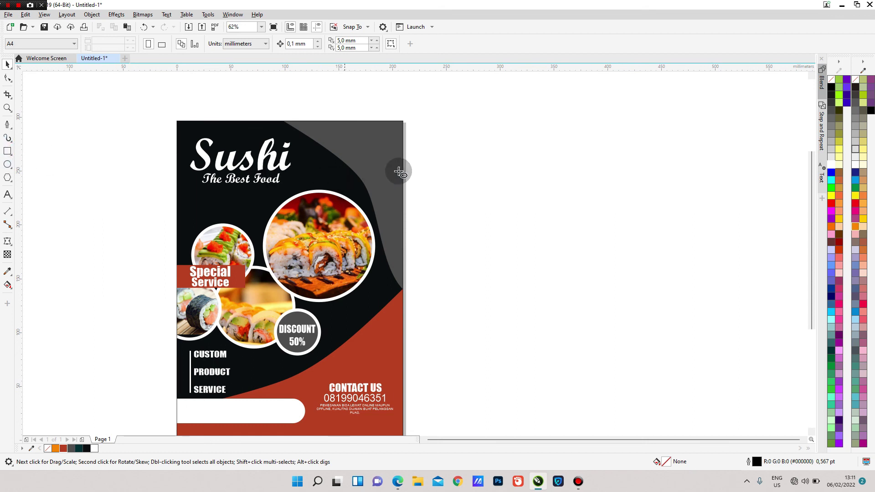
drag(441, 137, 315, 237)
key(ctrl+z)
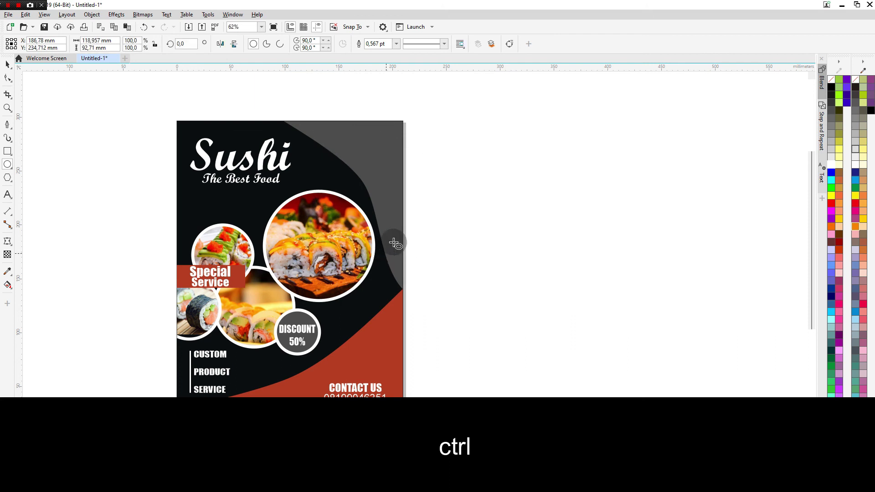
drag(435, 159, 311, 276)
- Give the circle a white 2.0 pt outline and enlarge it to about 127 mm across
click(8, 65)
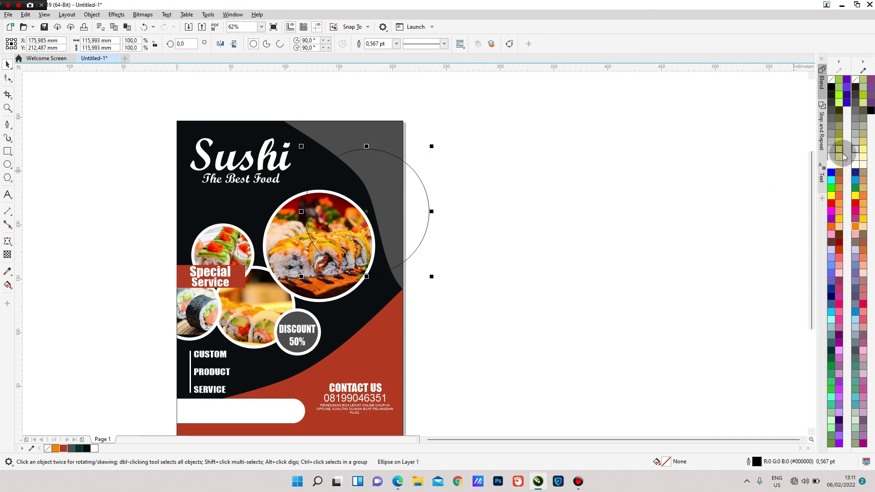
right_click(831, 167)
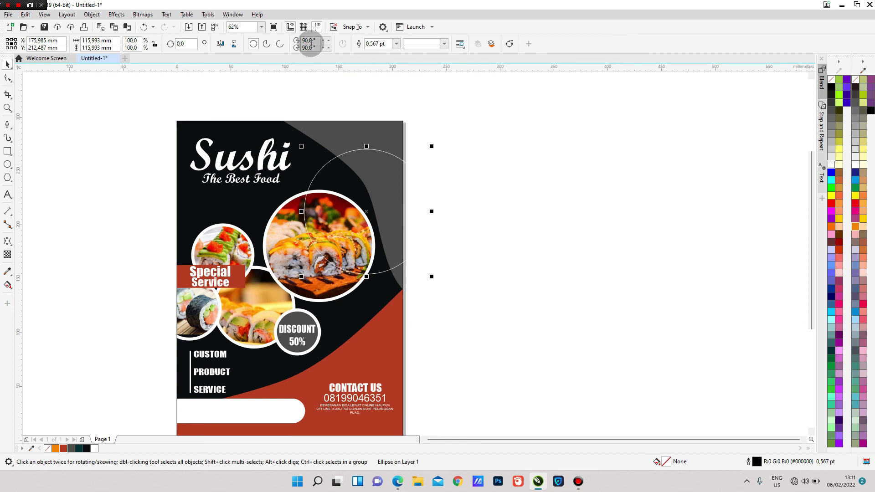
click(396, 43)
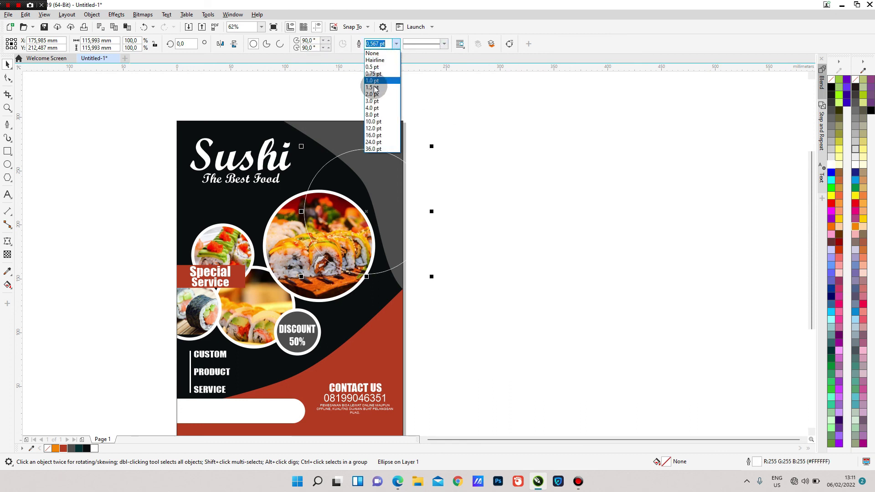
click(372, 95)
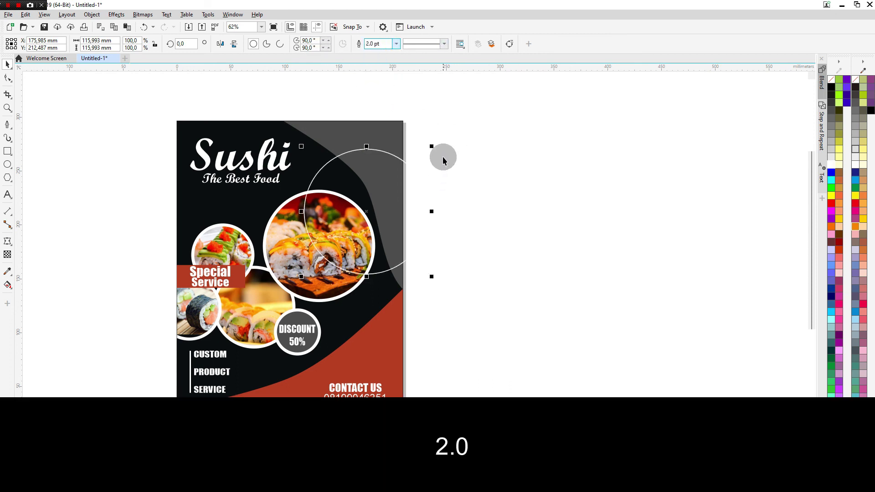
drag(433, 144, 440, 138)
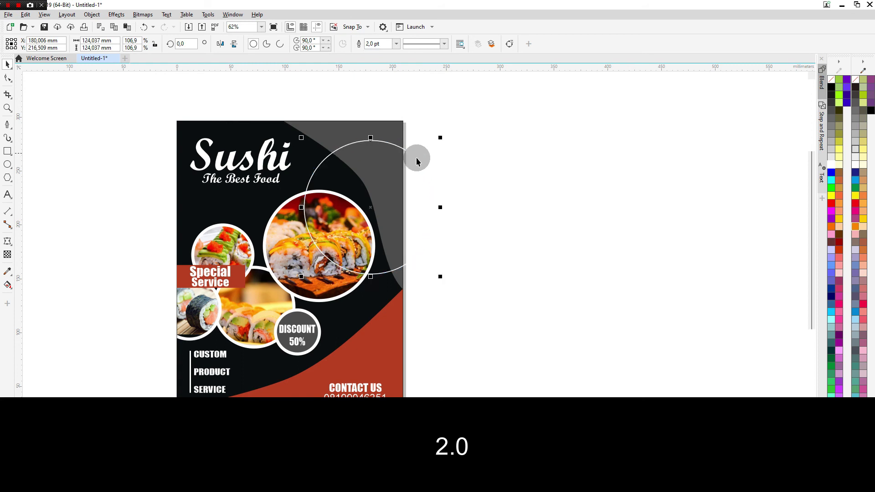
drag(390, 195, 395, 192)
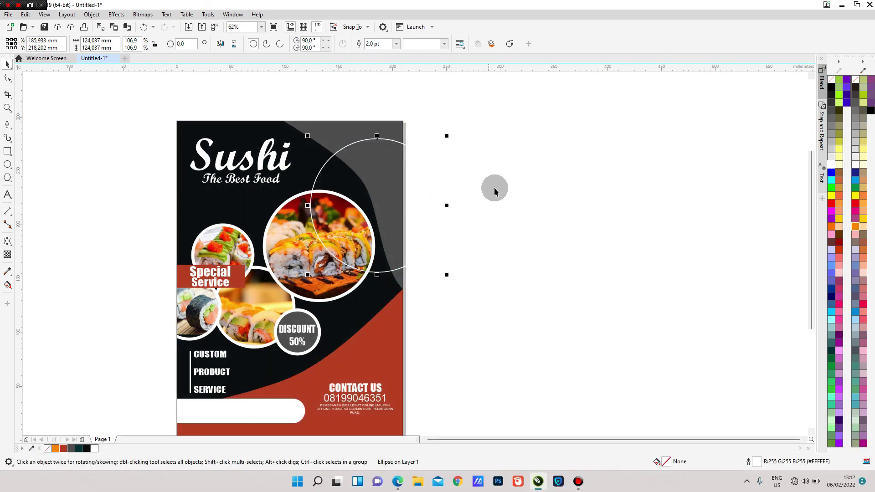
drag(448, 275, 452, 279)
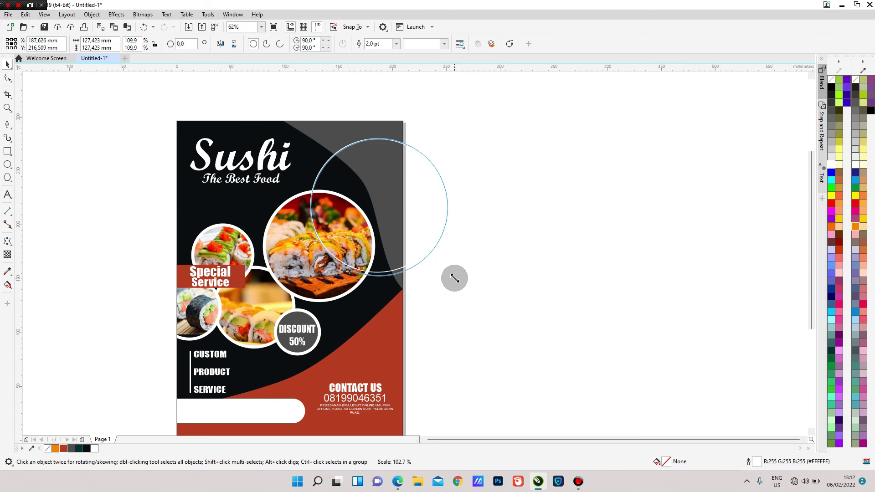
- PowerClip the circle inside the dark page background so it is clipped at the page edge
right_click(422, 180)
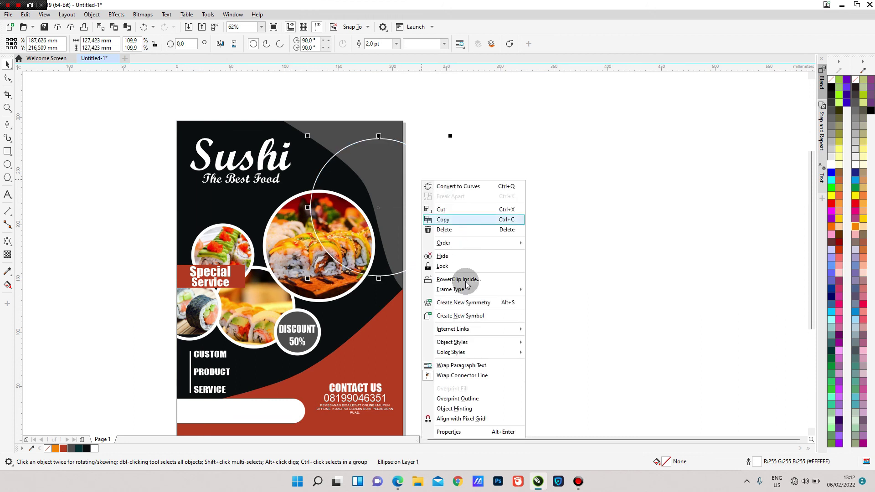
click(457, 279)
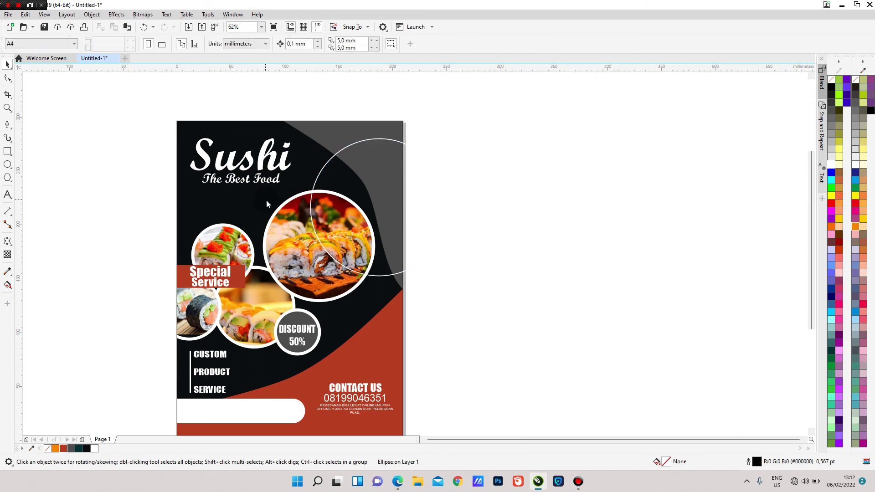
click(267, 203)
click(408, 231)
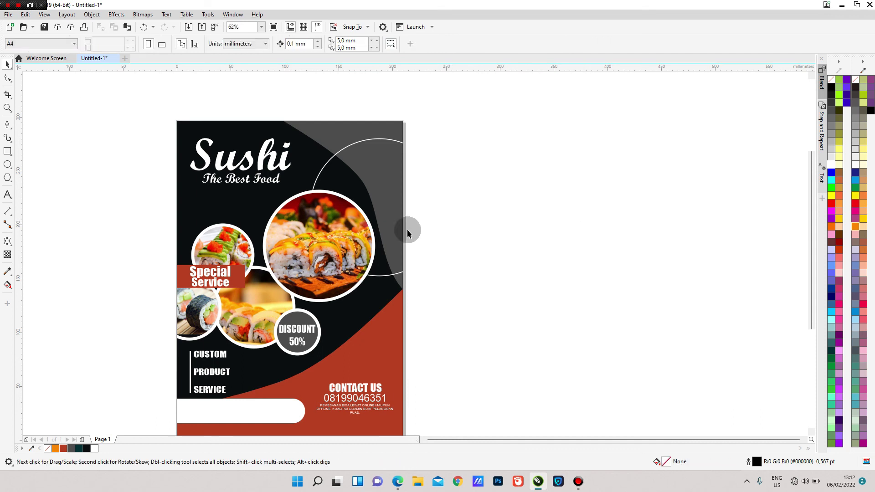
scroll(405, 230, down, 2)
scroll(381, 228, up, 2)
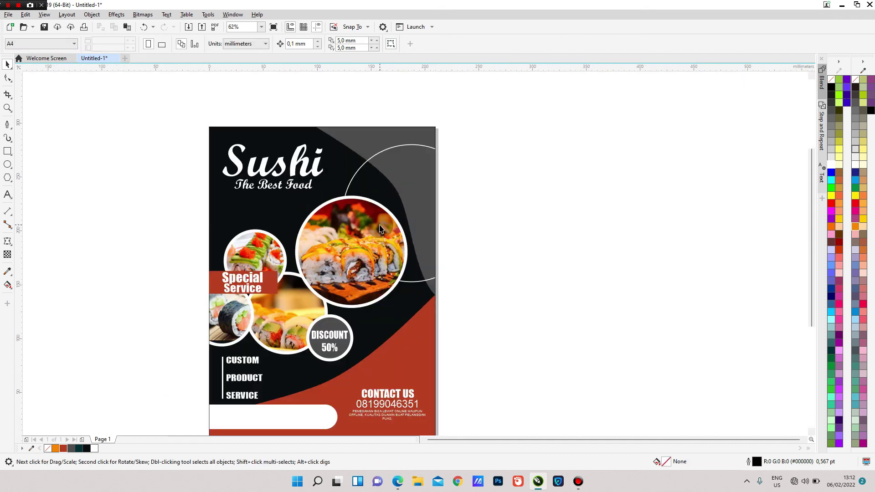
scroll(363, 223, down, 1)
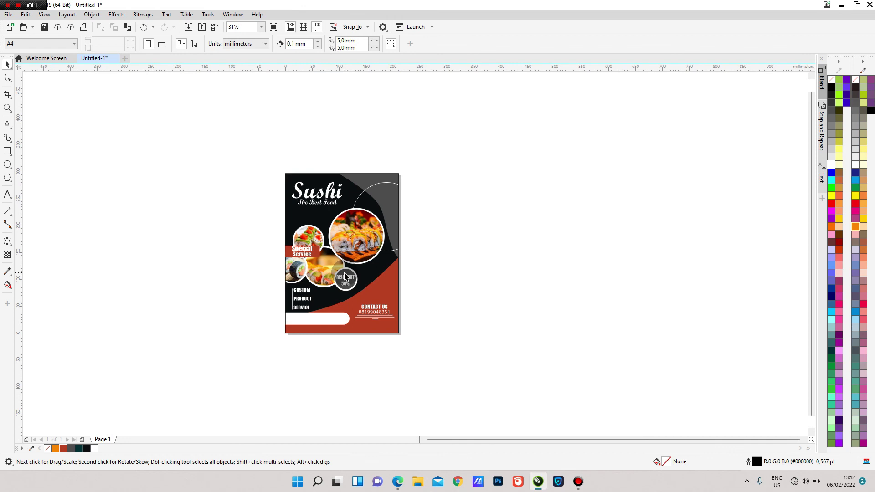
scroll(345, 277, up, 1)
scroll(334, 187, up, 1)
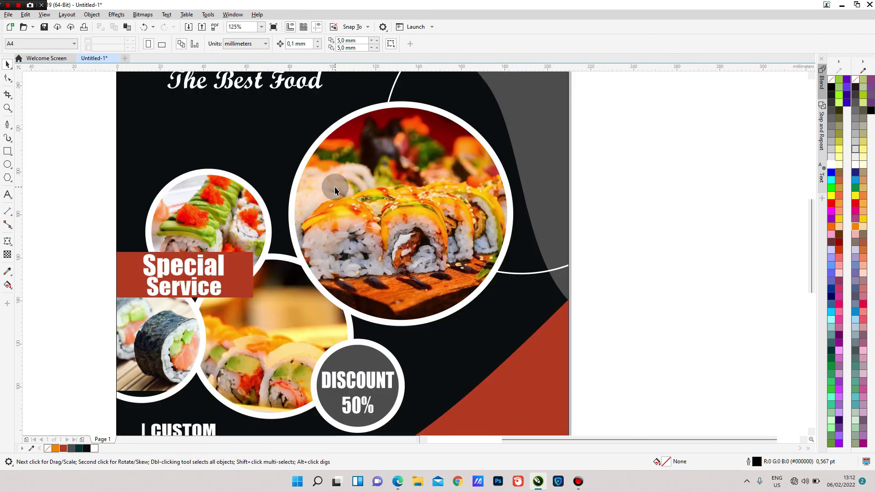
scroll(334, 186, down, 2)
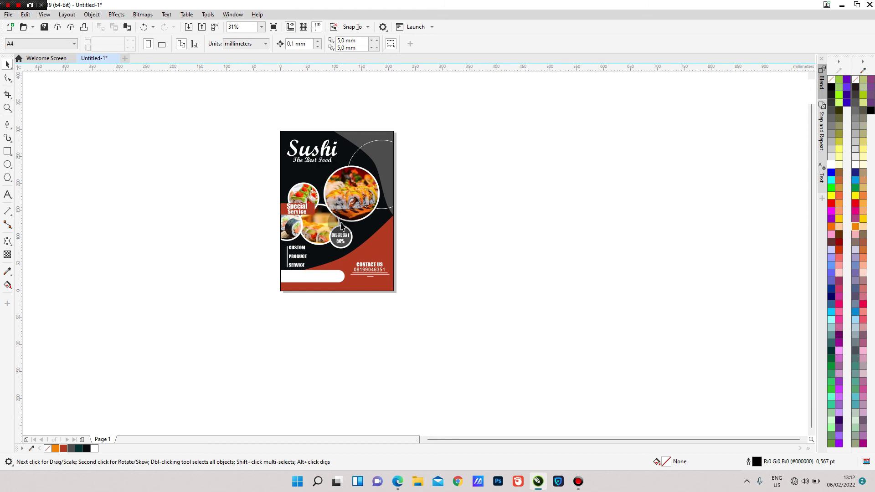
drag(243, 121, 450, 315)
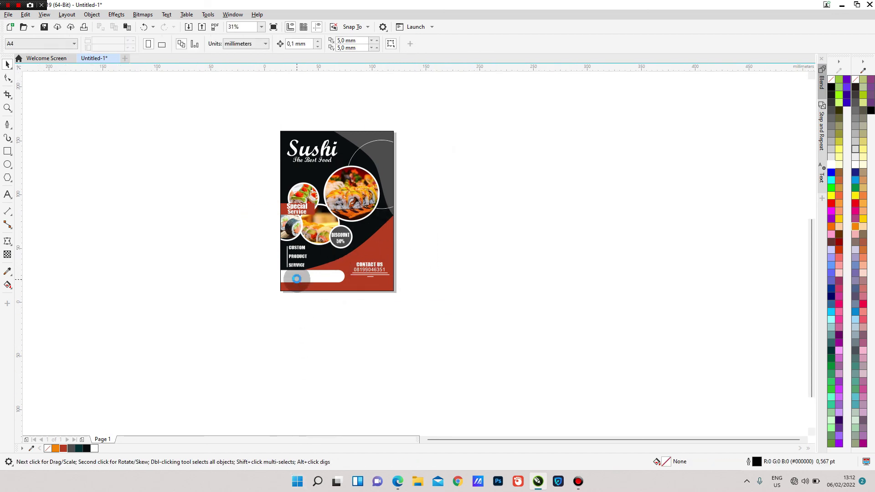
scroll(297, 283, up, 2)
- Copy the ordering note into the white bottom bar and make it black
click(453, 270)
drag(451, 269, 330, 267)
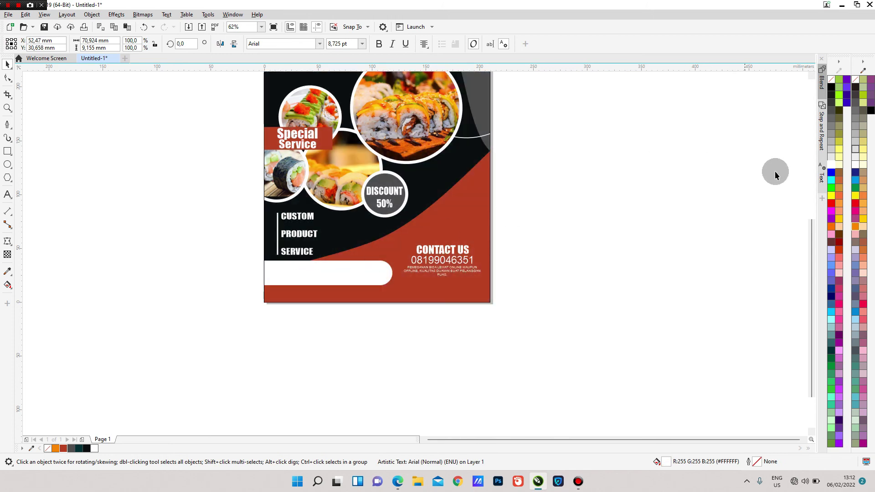
click(832, 173)
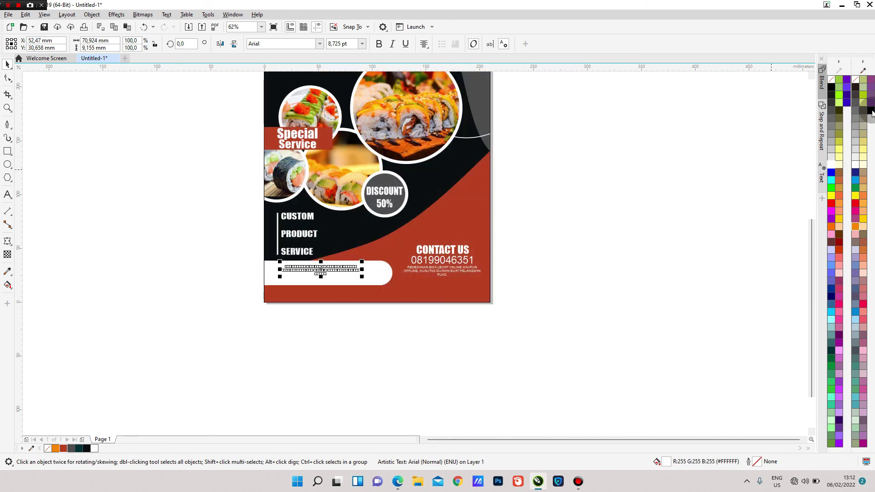
click(870, 110)
- Scale the black note to about 13.6 pt, set it in Berlin Sans FB, and fit it in the bar
scroll(342, 270, up, 3)
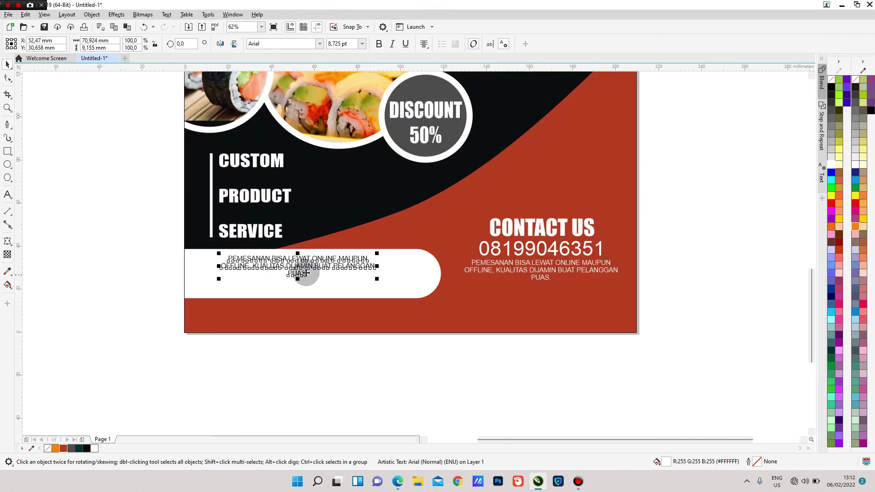
drag(303, 265, 292, 271)
drag(365, 285, 434, 297)
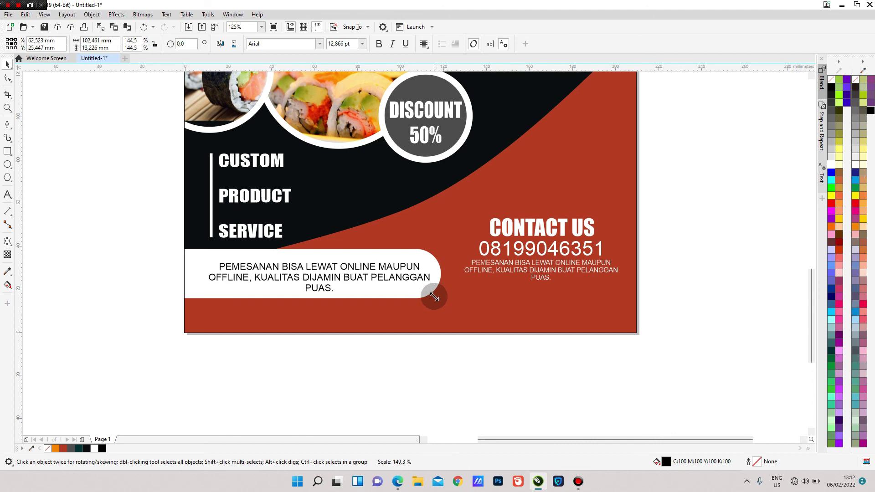
drag(210, 305, 183, 295)
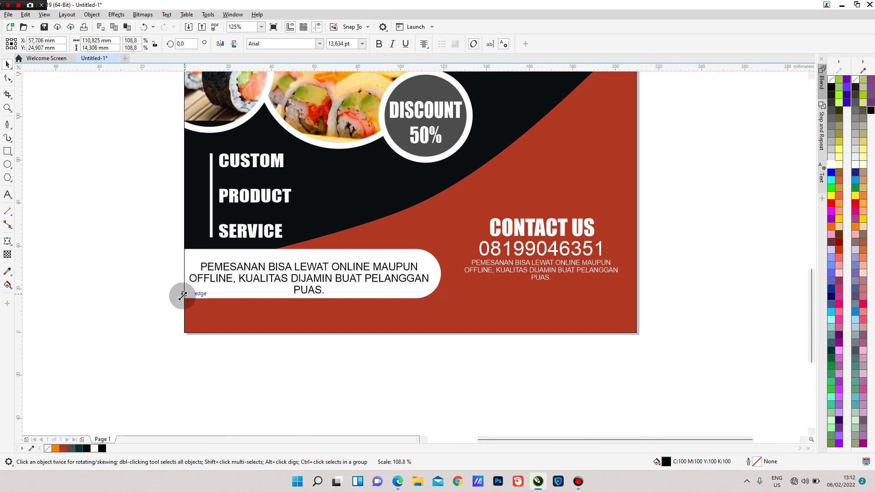
click(319, 44)
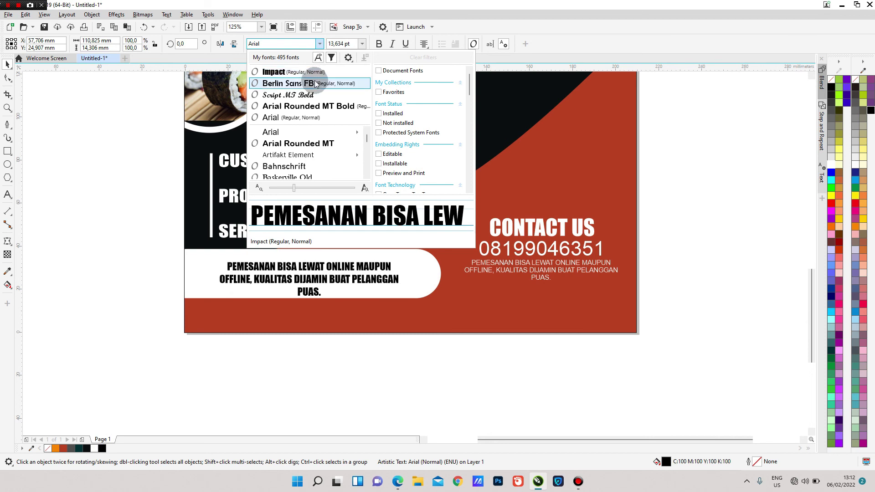
click(316, 85)
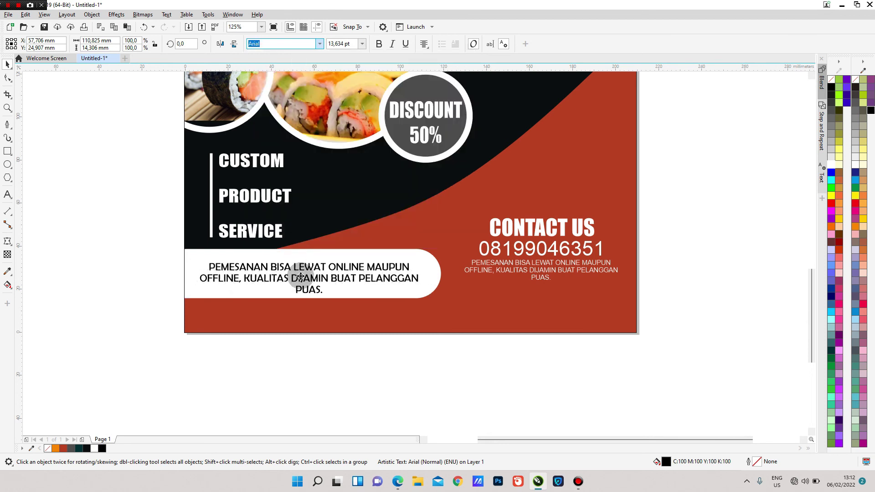
drag(307, 278, 307, 276)
scroll(315, 268, down, 2)
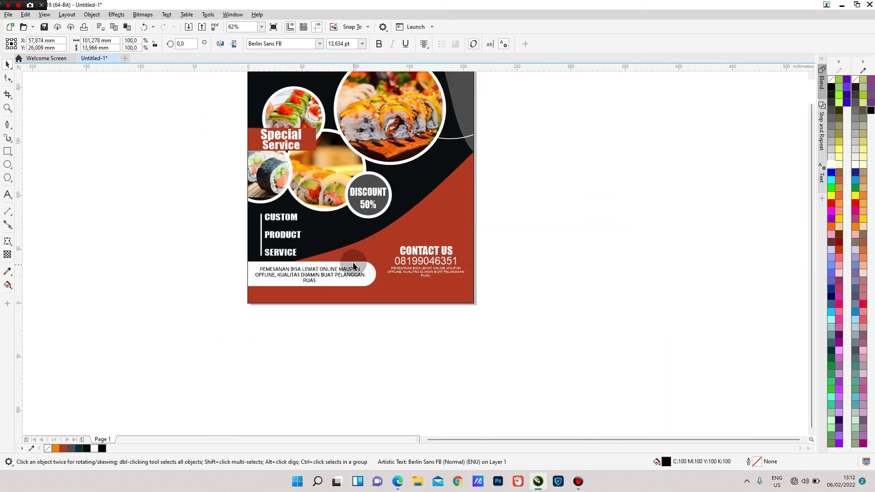
- Zoom out to the whole flyer and try selections before clearing them
scroll(354, 221, down, 2)
key(Escape)
scroll(358, 216, down, 1)
scroll(356, 228, up, 2)
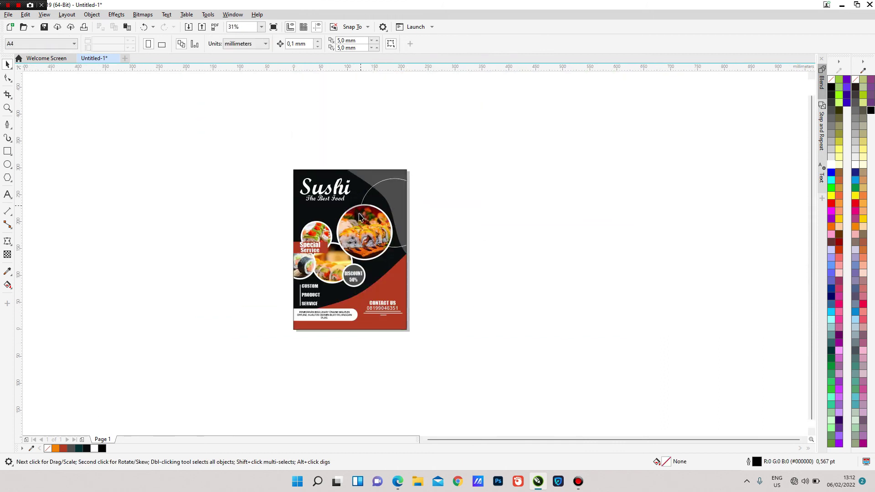
scroll(355, 240, down, 2)
drag(254, 158, 489, 347)
drag(483, 359, 484, 359)
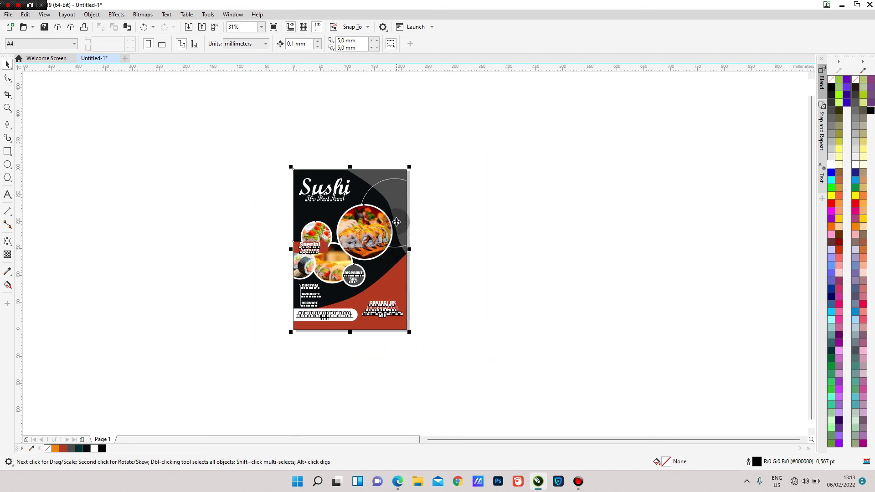
click(402, 208)
click(419, 193)
click(394, 178)
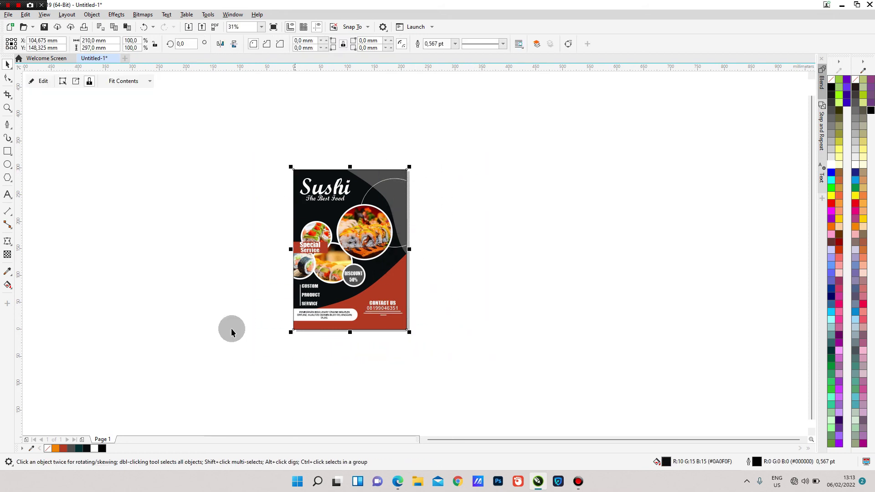
click(436, 314)
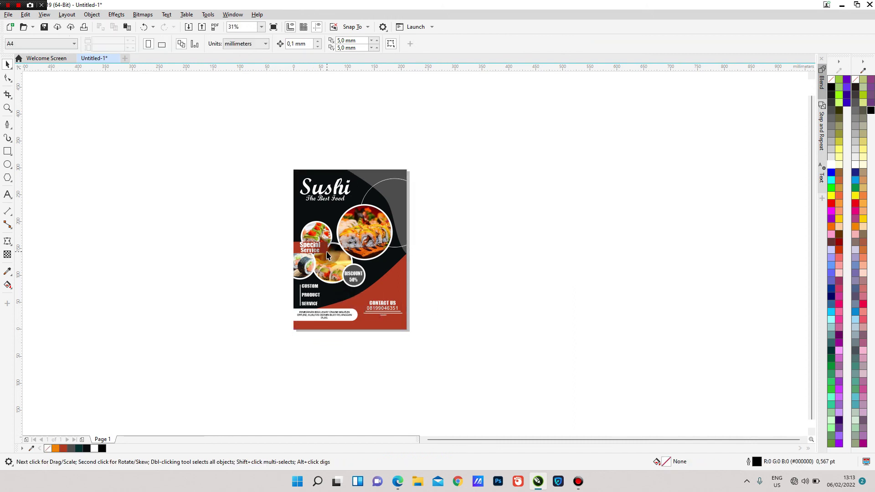
- Marquee-select every object on the flyer at 31% zoom
scroll(327, 253, up, 1)
scroll(327, 253, down, 1)
drag(276, 165, 471, 383)
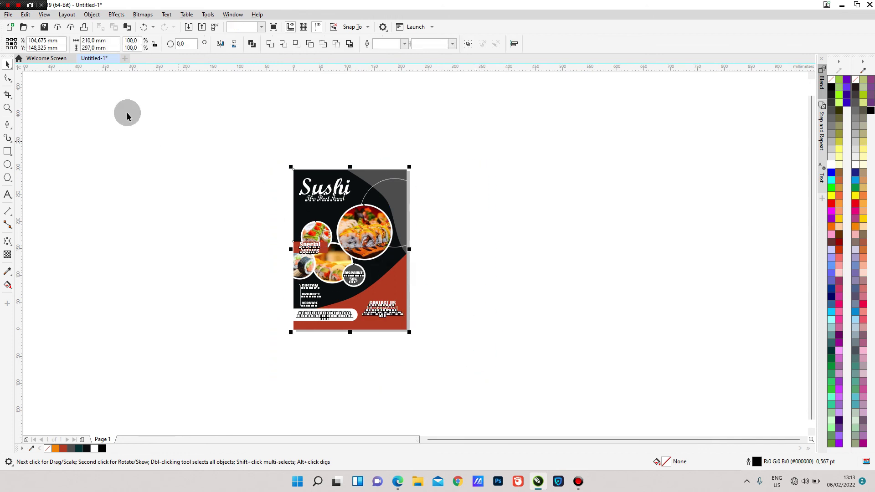